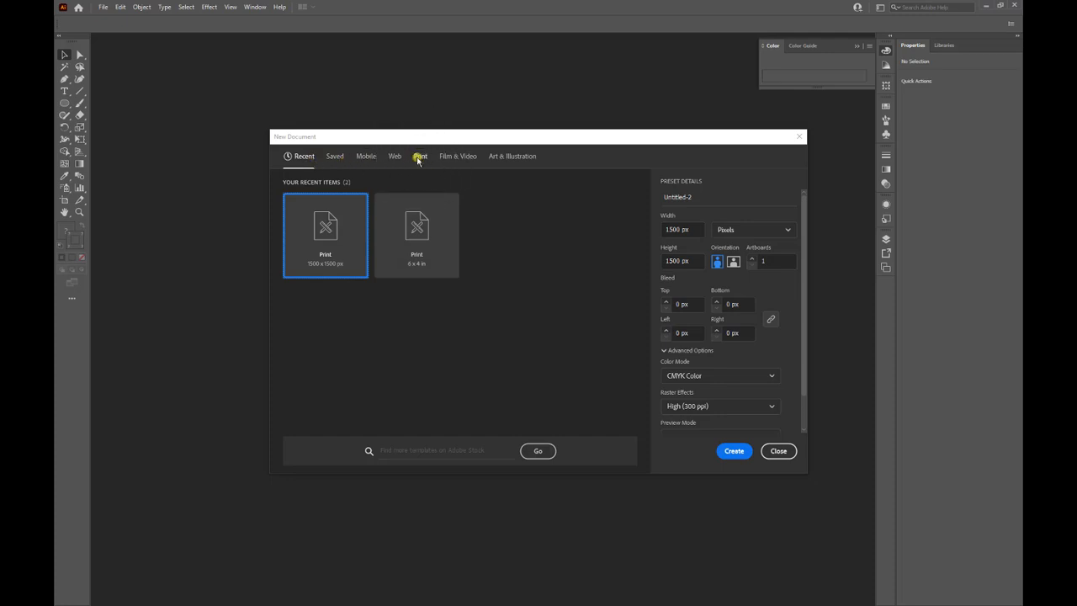
Base the new document on the Print Letter preset and name it "Motif JP".
left_click(418, 157)
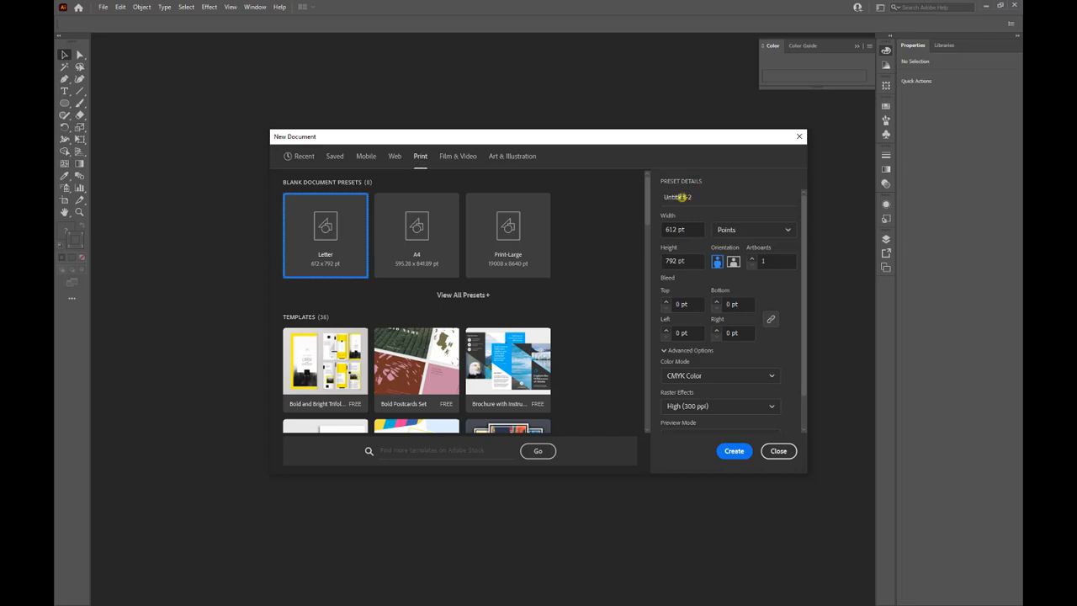
left_click(682, 196)
left_click(684, 201)
double_click(687, 196)
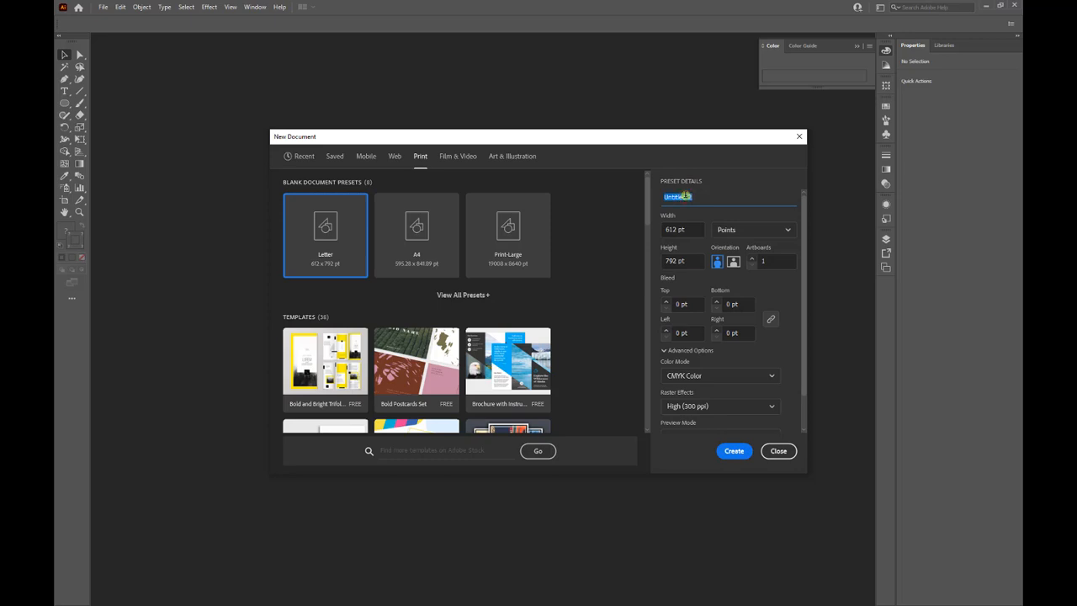
type("Motif")
type("JP")
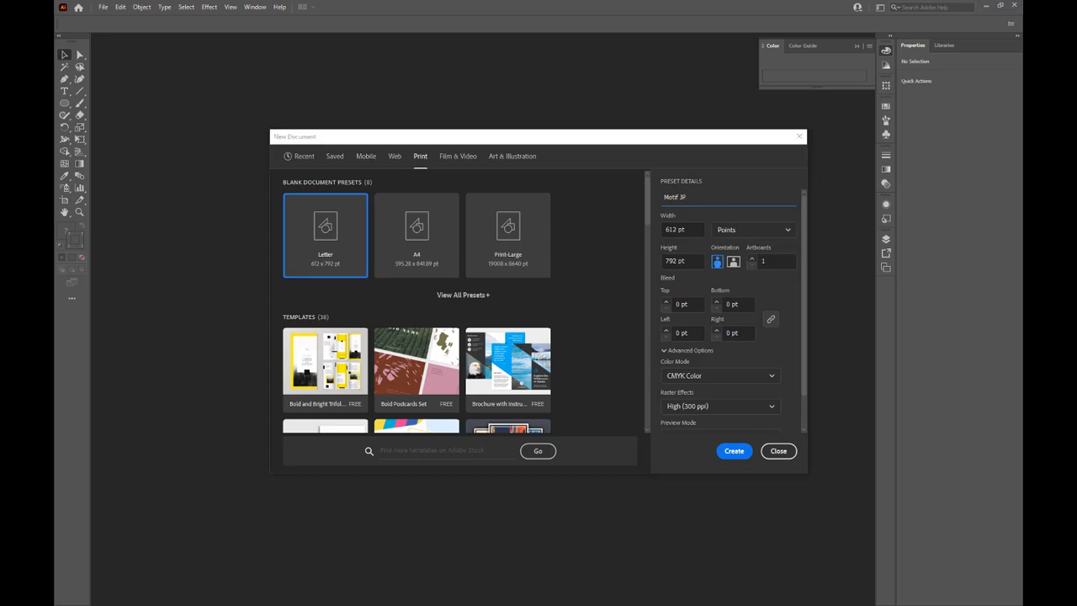
Switch the document units to pixels and set the artboard size to 1500 px wide by 1500 px high.
left_click(753, 229)
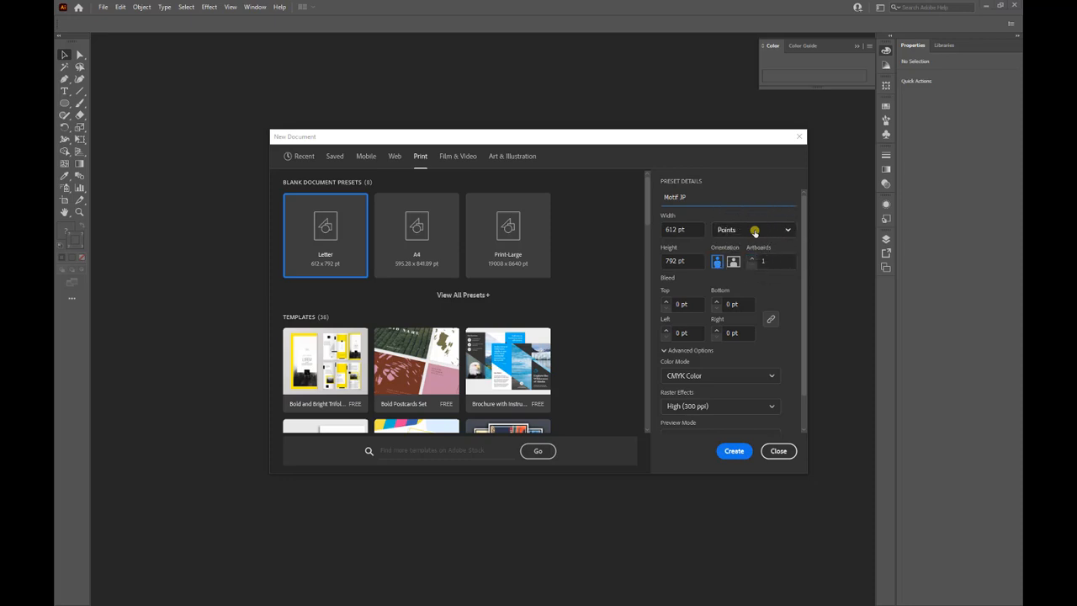
left_click(754, 230)
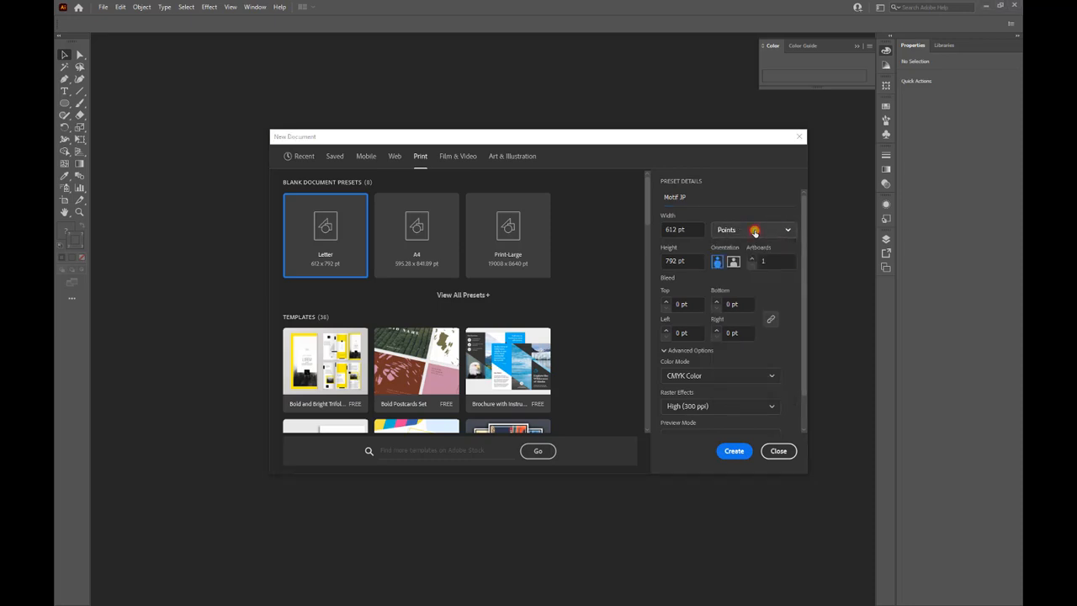
left_click(784, 229)
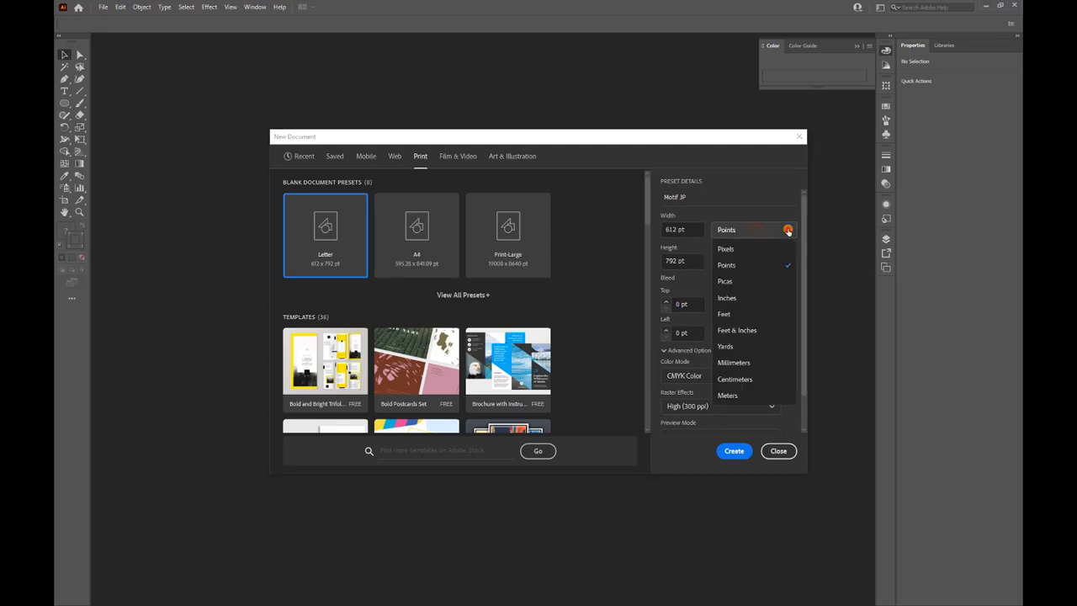
left_click(742, 250)
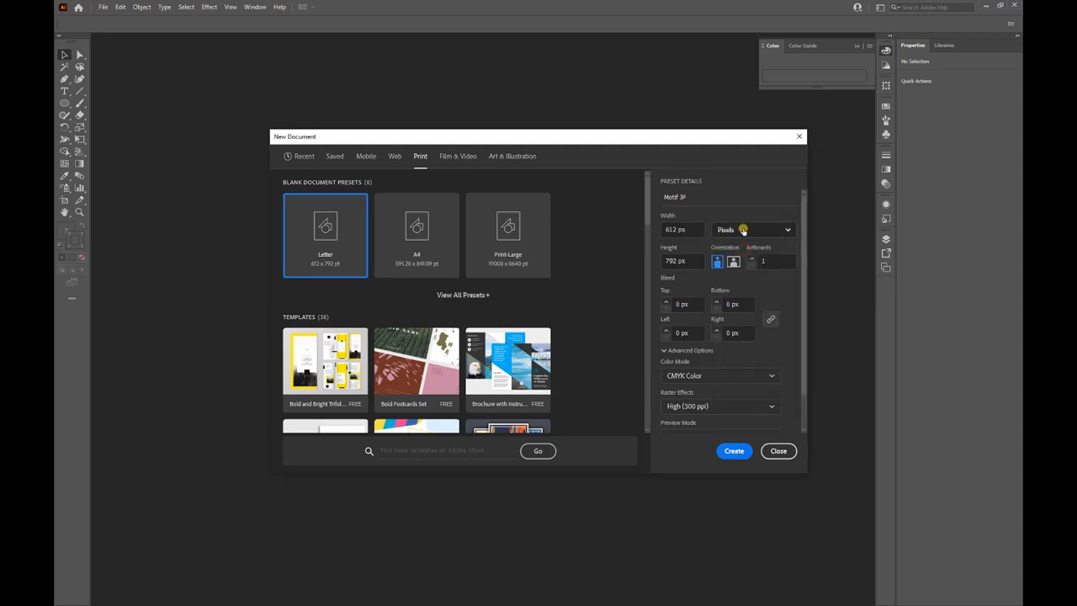
left_click(670, 229)
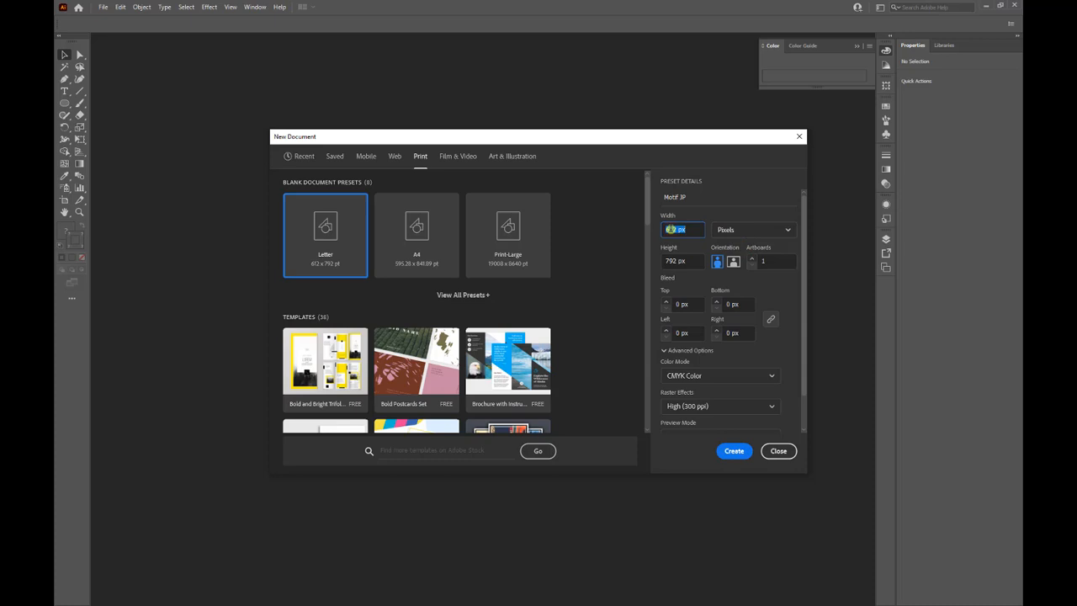
key("BackSpace")
left_click(673, 261)
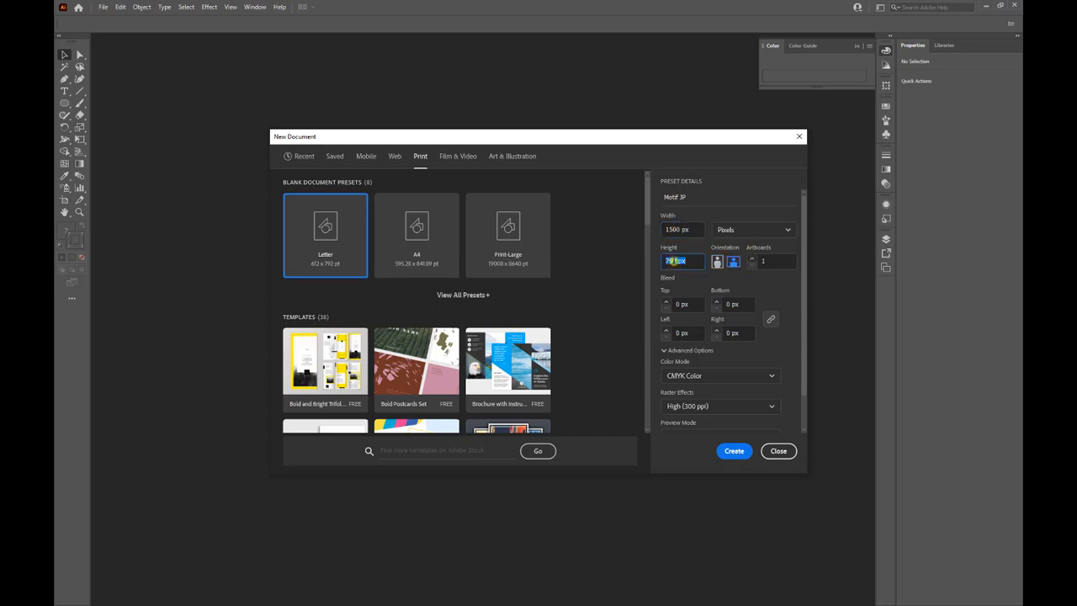
type("100")
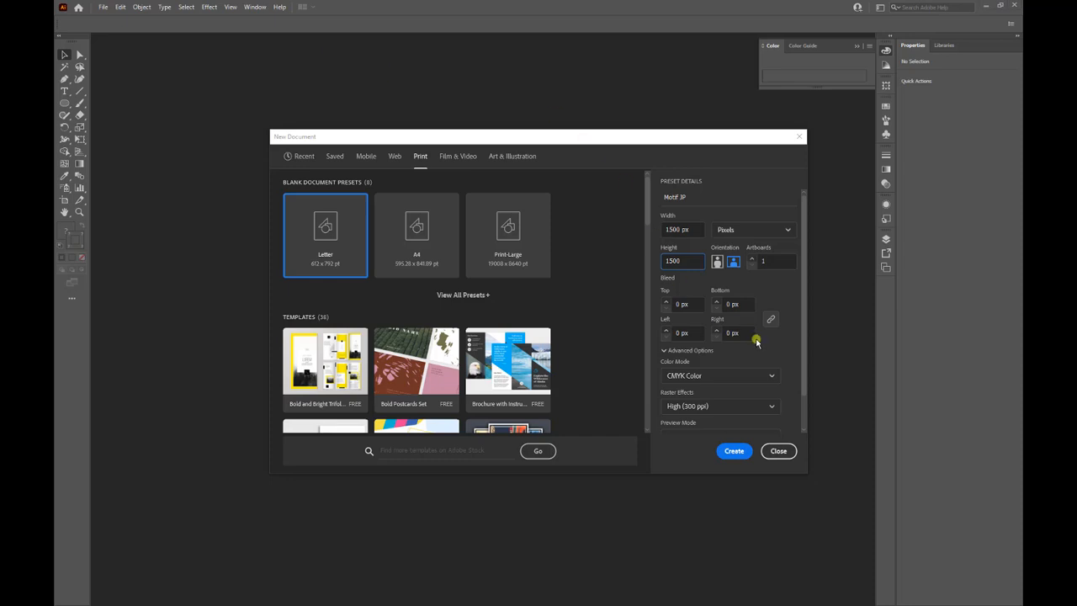
Create the document in CMYK Color mode and choose the Essentials Classic workspace.
left_click(717, 381)
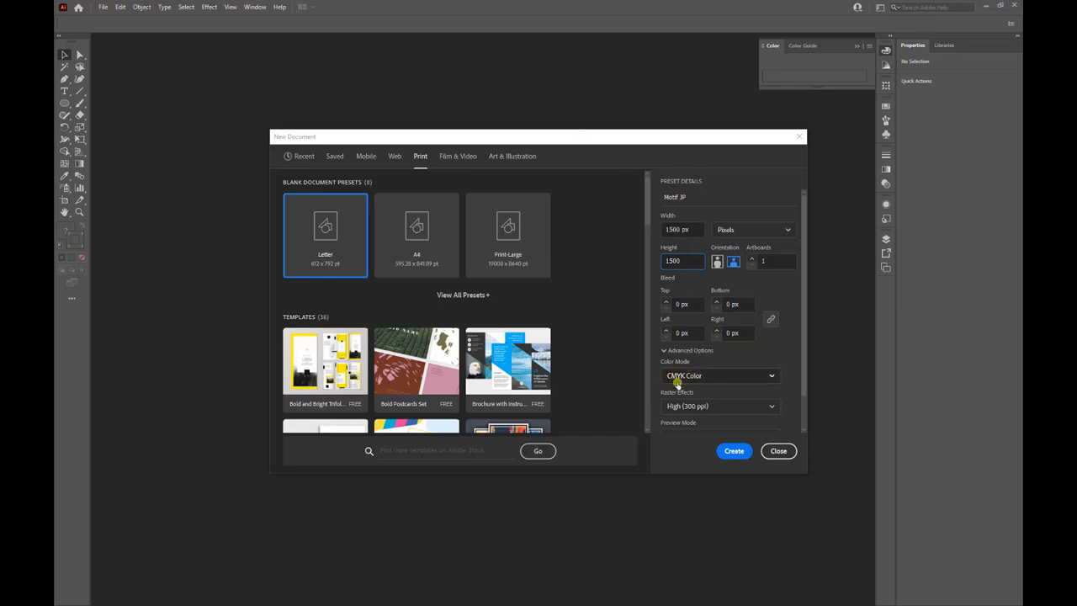
left_click(677, 383)
left_click(737, 451)
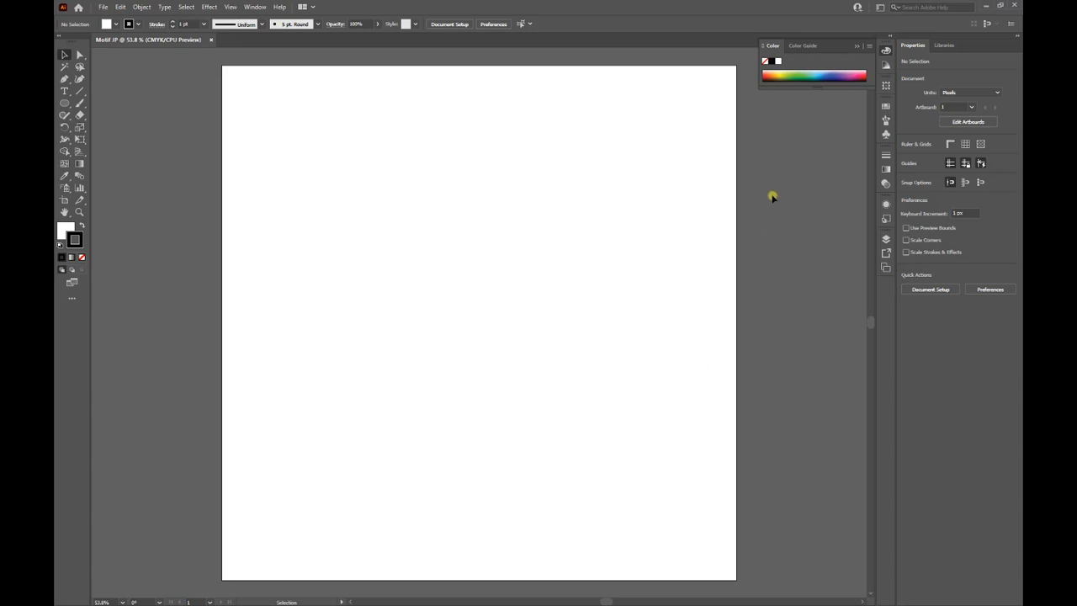
left_click(880, 7)
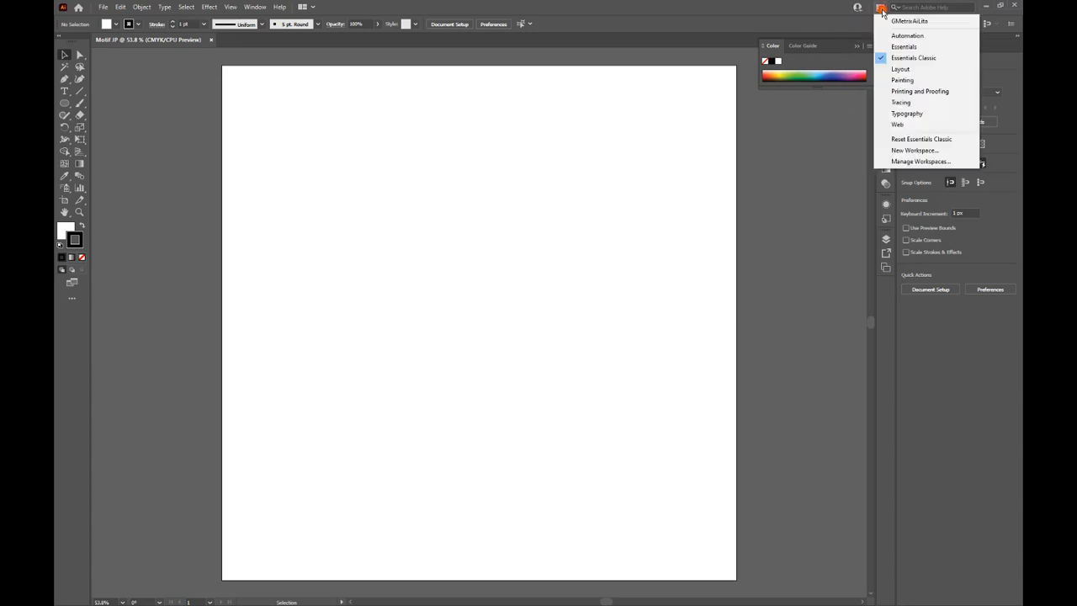
left_click(917, 58)
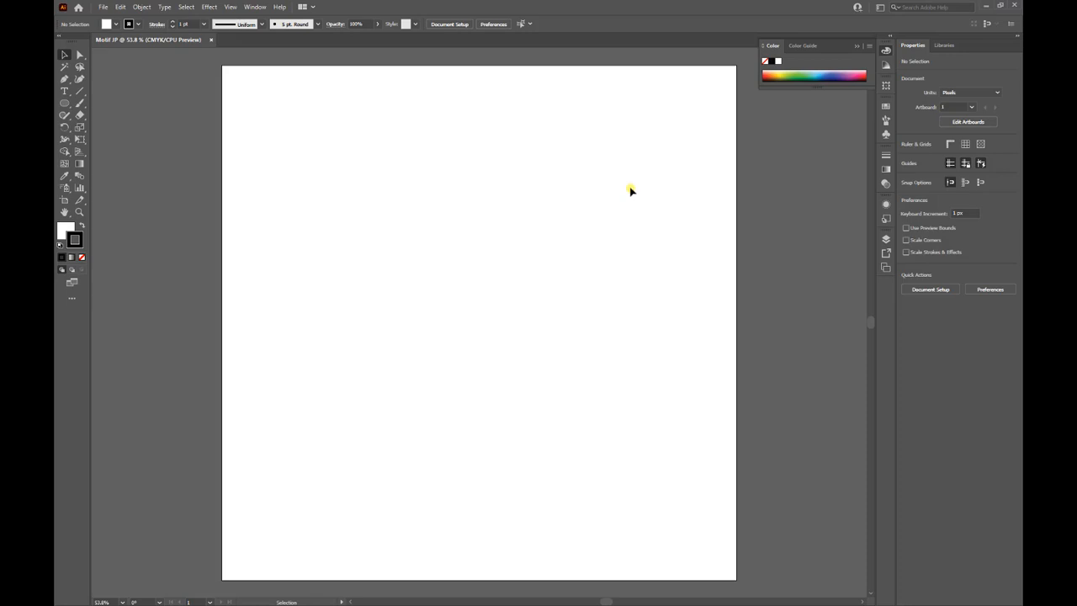
Choose the Ellipse tool and set it to no fill with a black stroke.
left_click_drag(66, 108, 118, 131)
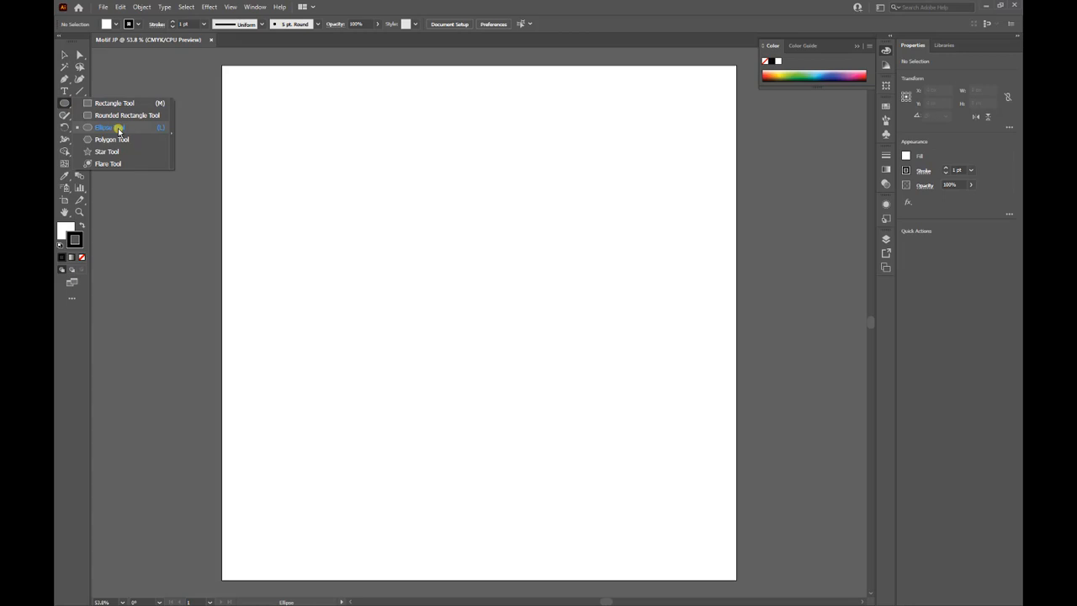
key("ctrl")
left_click(97, 129)
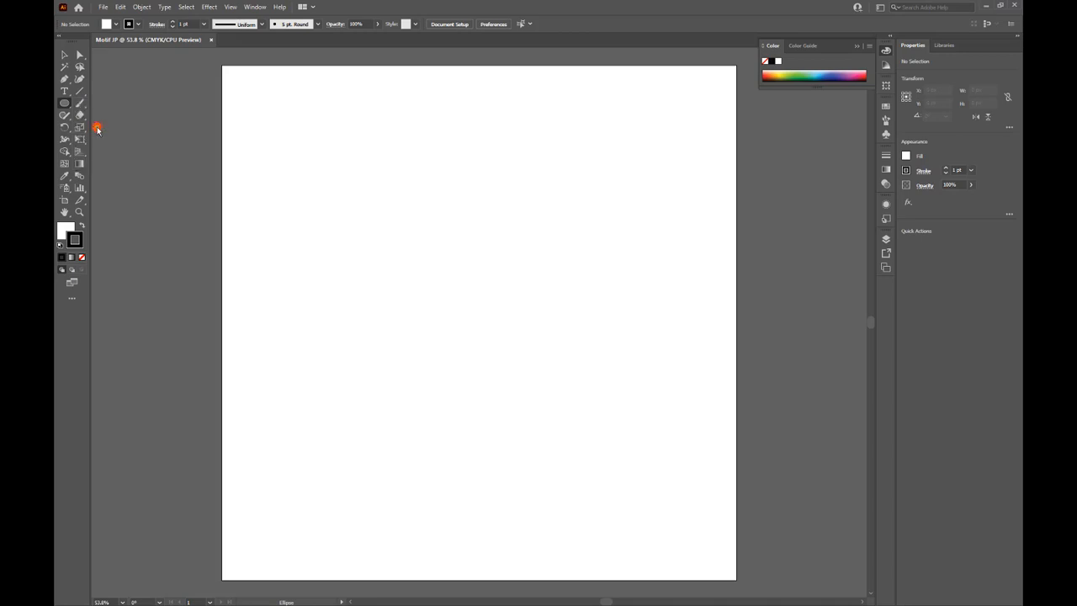
left_click(115, 26)
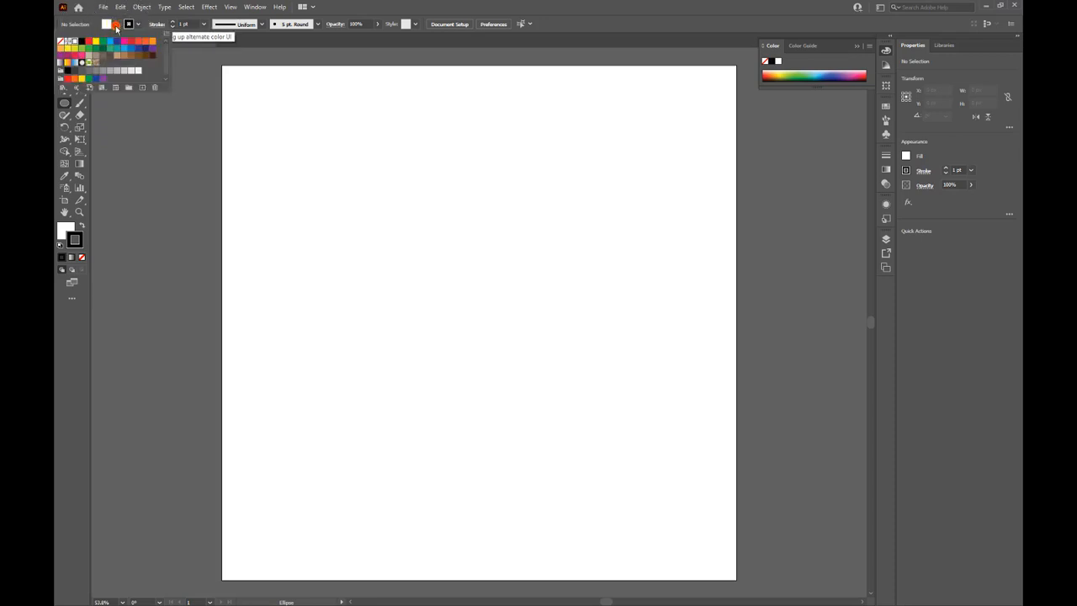
left_click(60, 41)
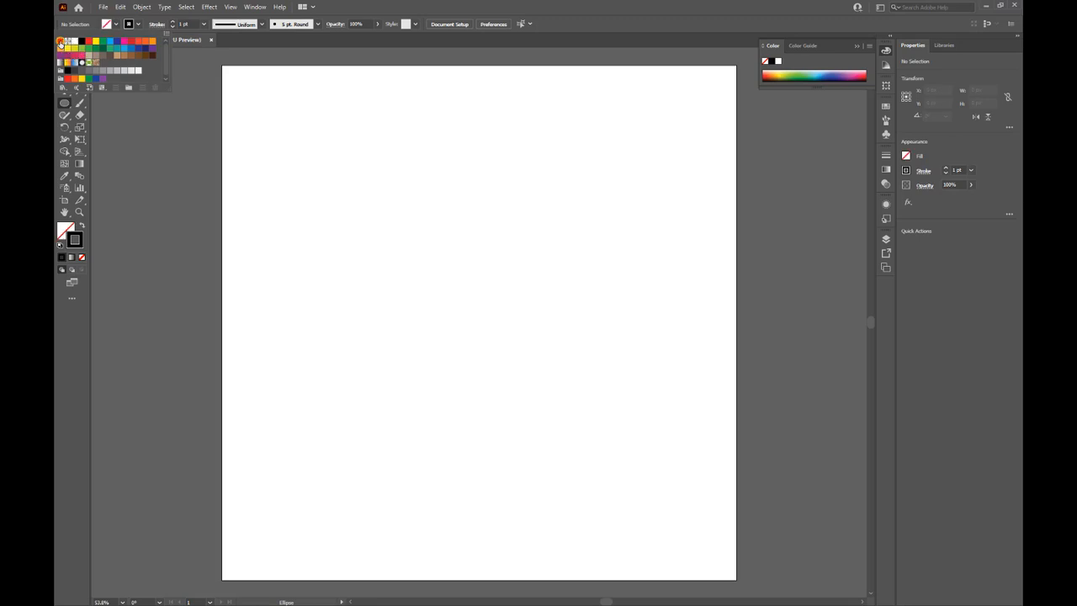
left_click(139, 27)
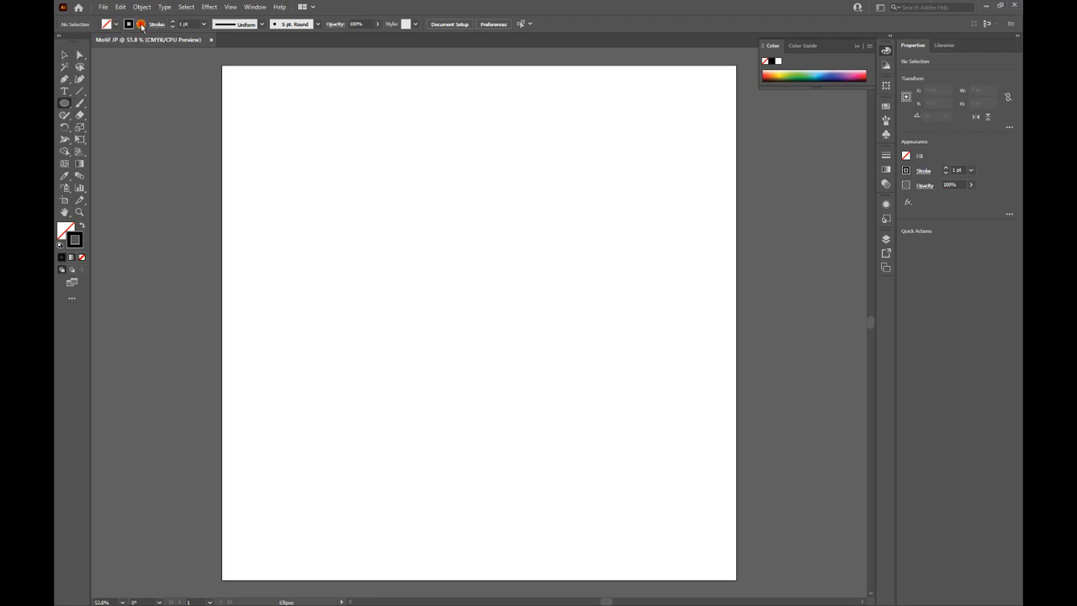
left_click(138, 26)
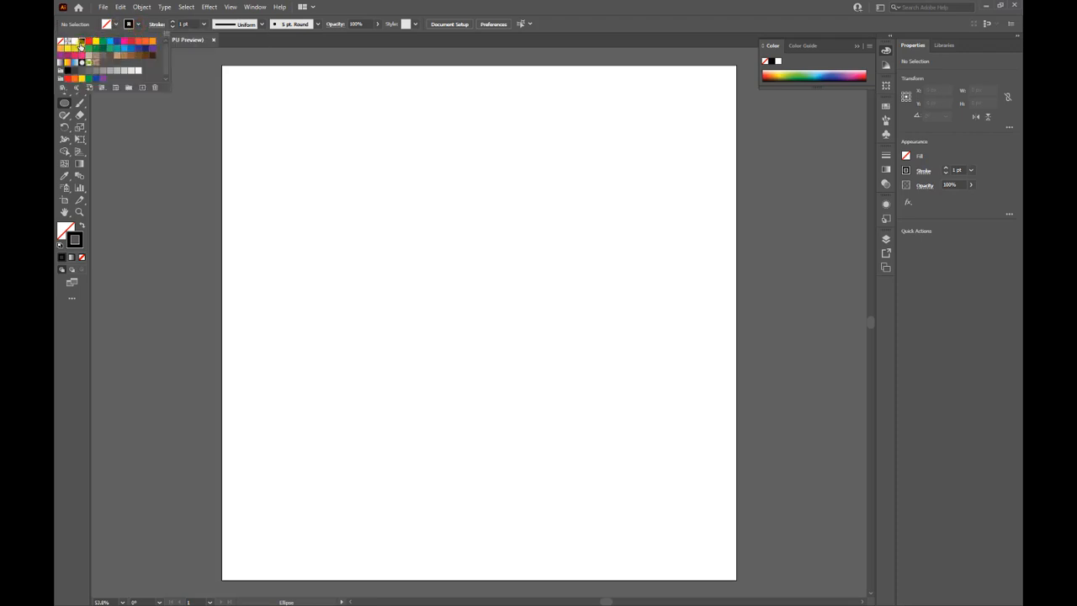
Set the stroke weight to 15 pt for the Ellipse tool.
left_click(180, 25)
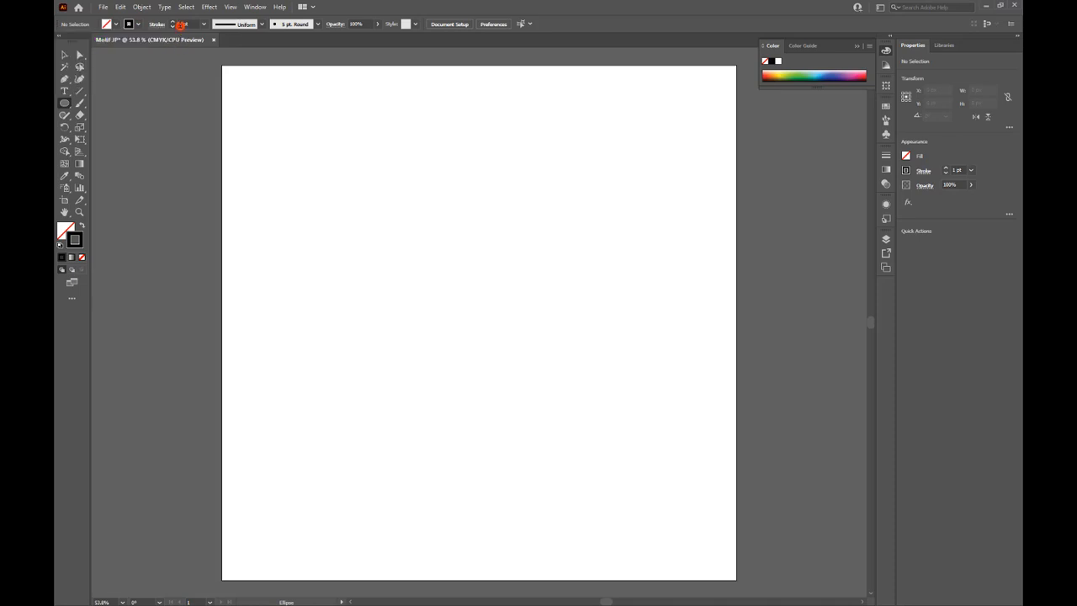
left_click(181, 24)
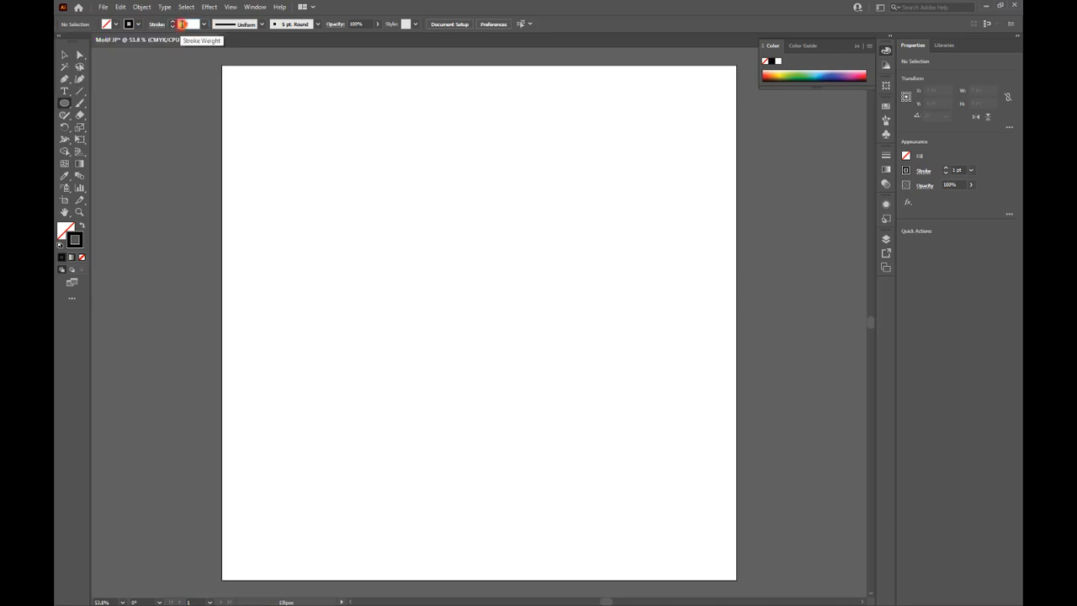
left_click_drag(182, 25, 177, 30)
type("15")
left_click(66, 106)
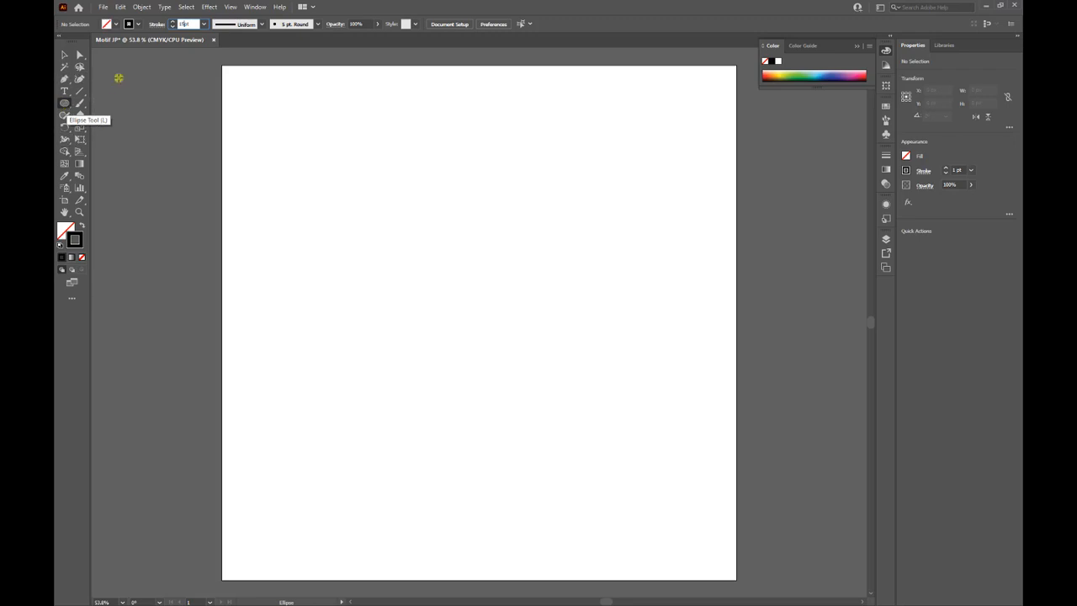
left_click(116, 26)
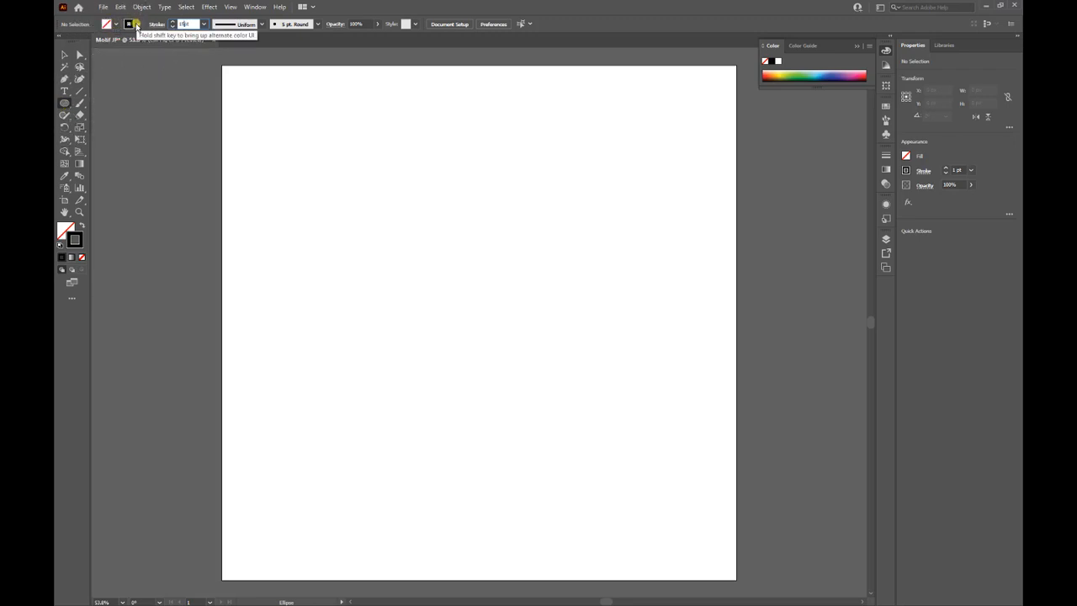
left_click(184, 26)
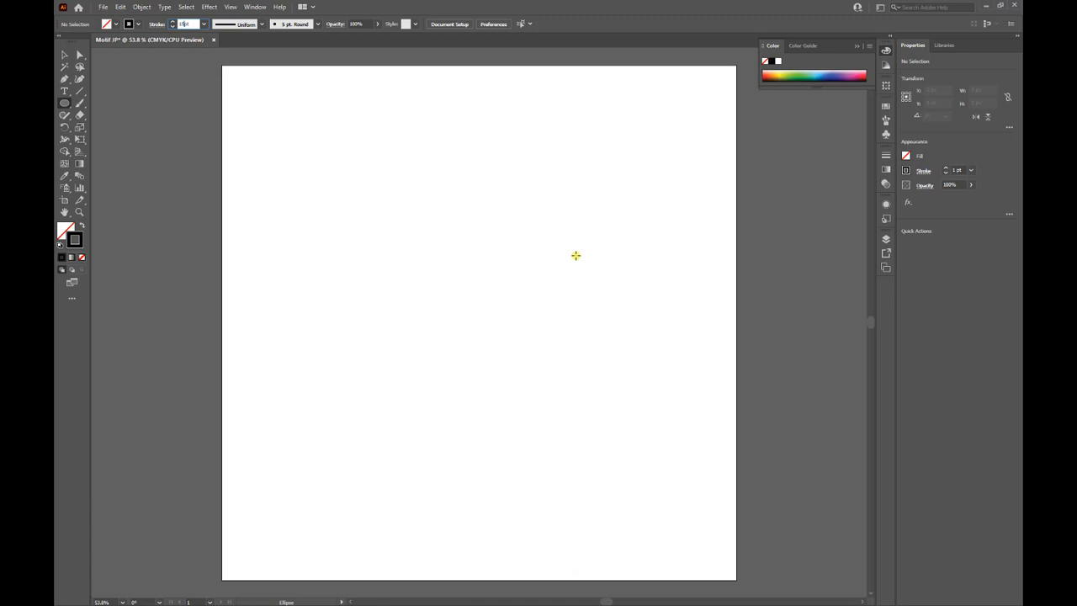
Draw a circle 500 px wide and 500 px high on the artboard.
left_click(575, 255)
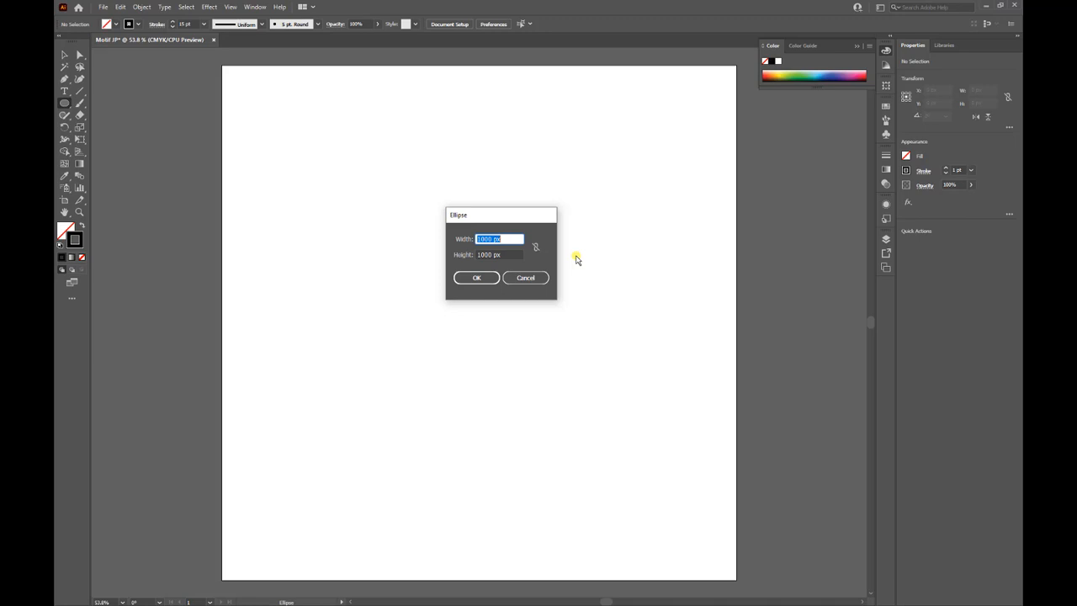
type("500")
key("Tab")
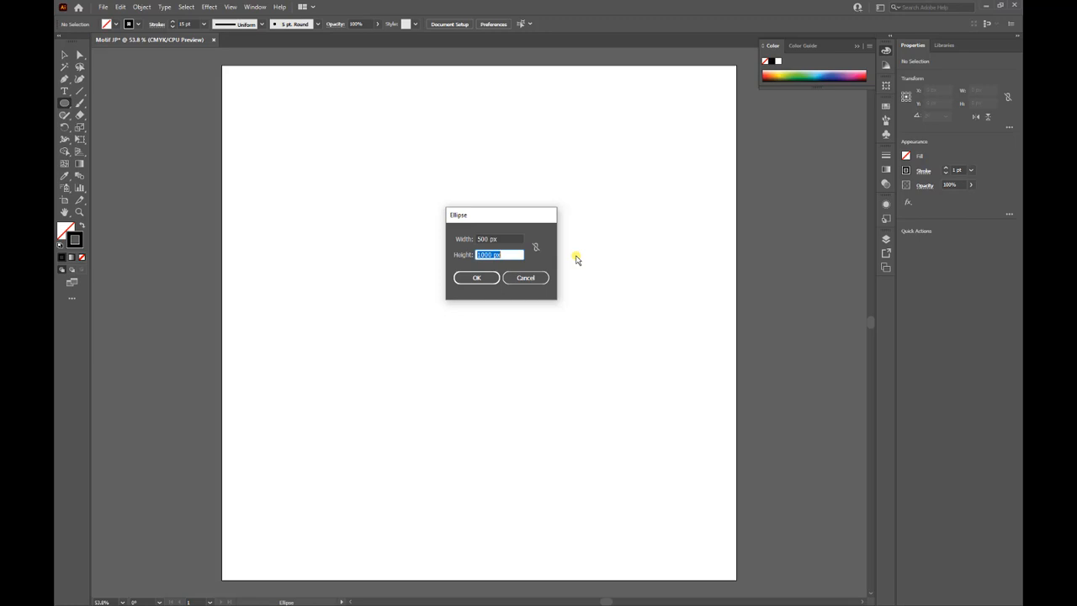
type("500")
key("Return")
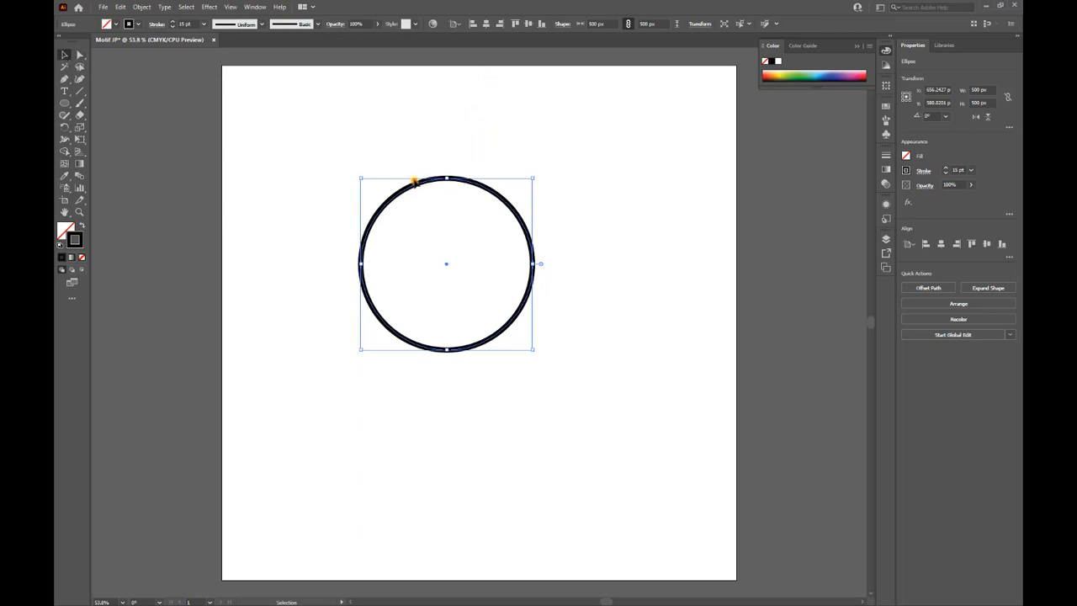
Copy the circle and paste the duplicate in front at the same position.
left_click(413, 179)
left_click(418, 184)
key("ctrl+c")
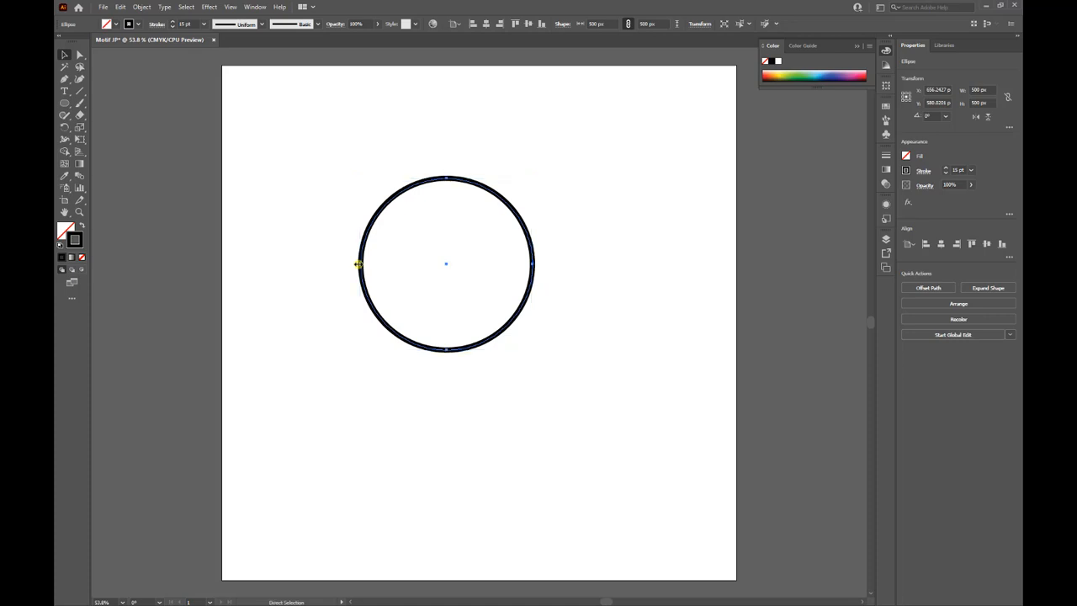
key("ctrl+f")
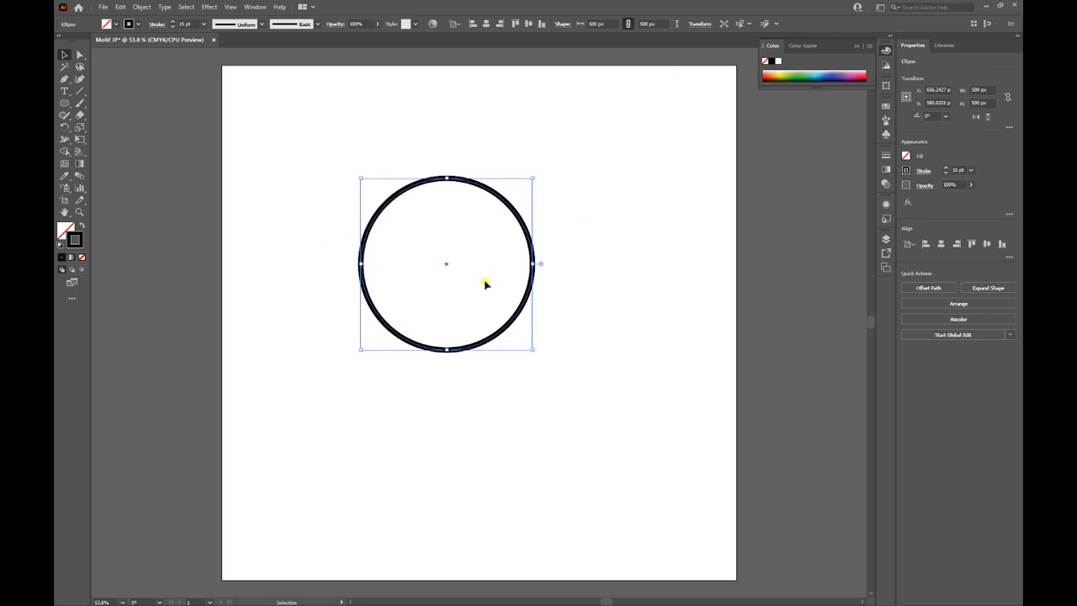
Move the duplicate circle 99 px horizontally and 0 px vertically.
left_click(145, 8)
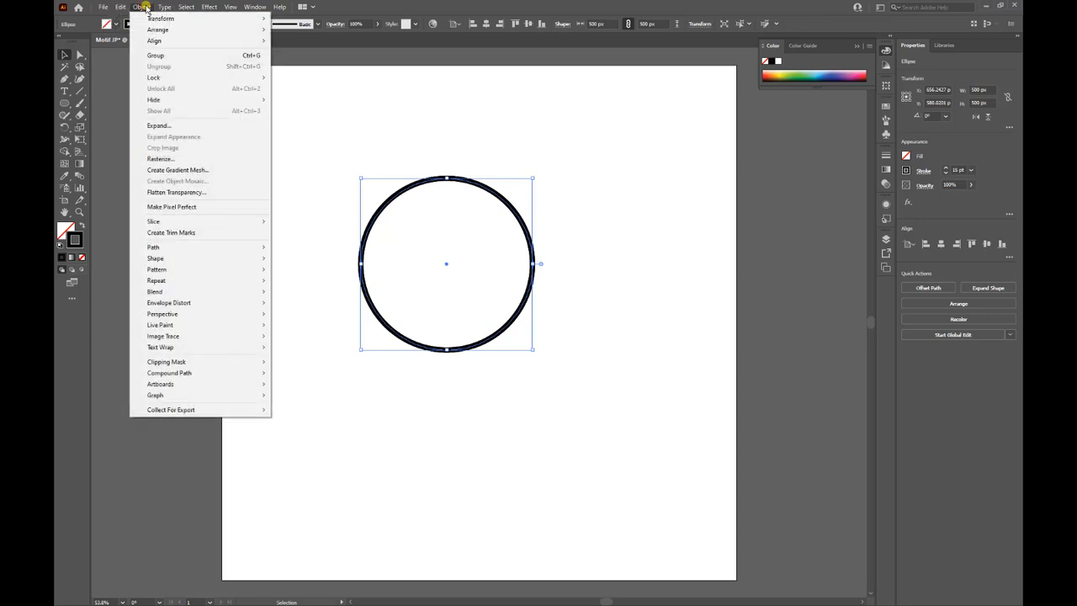
left_click(161, 20)
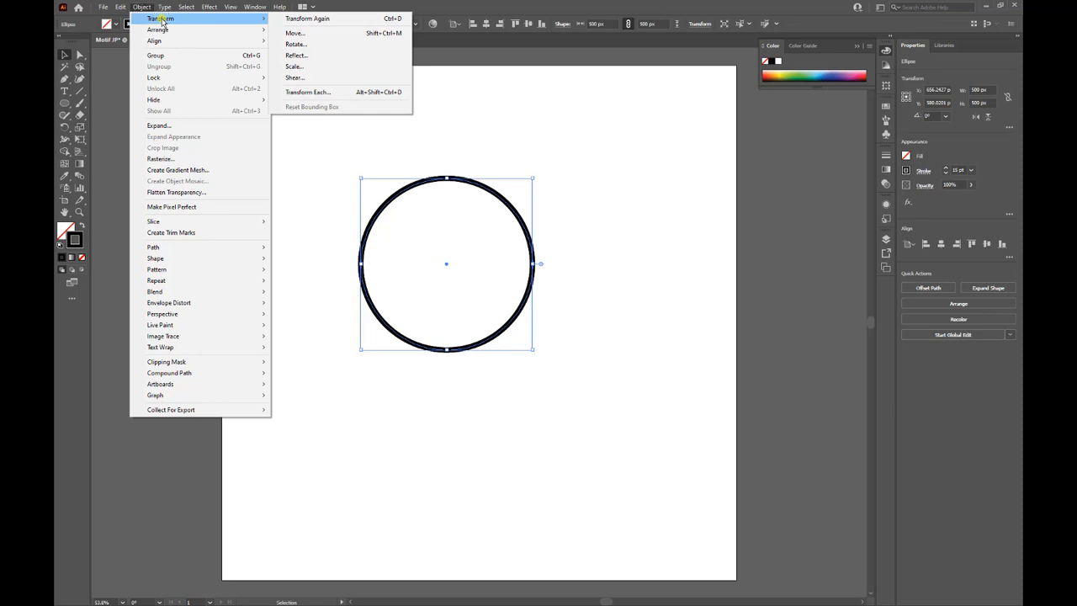
left_click(300, 33)
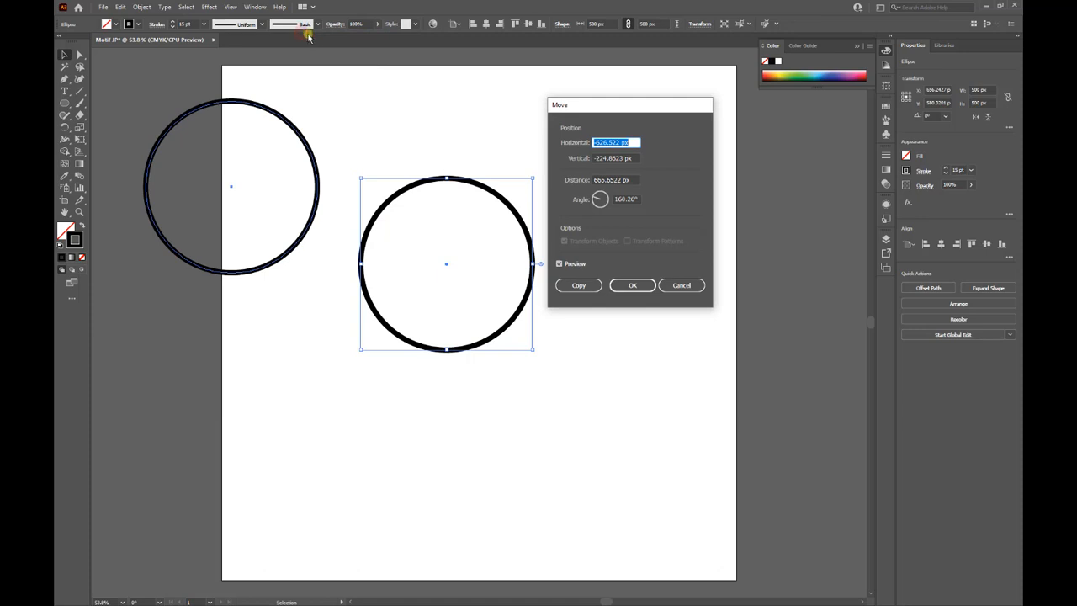
left_click(565, 143)
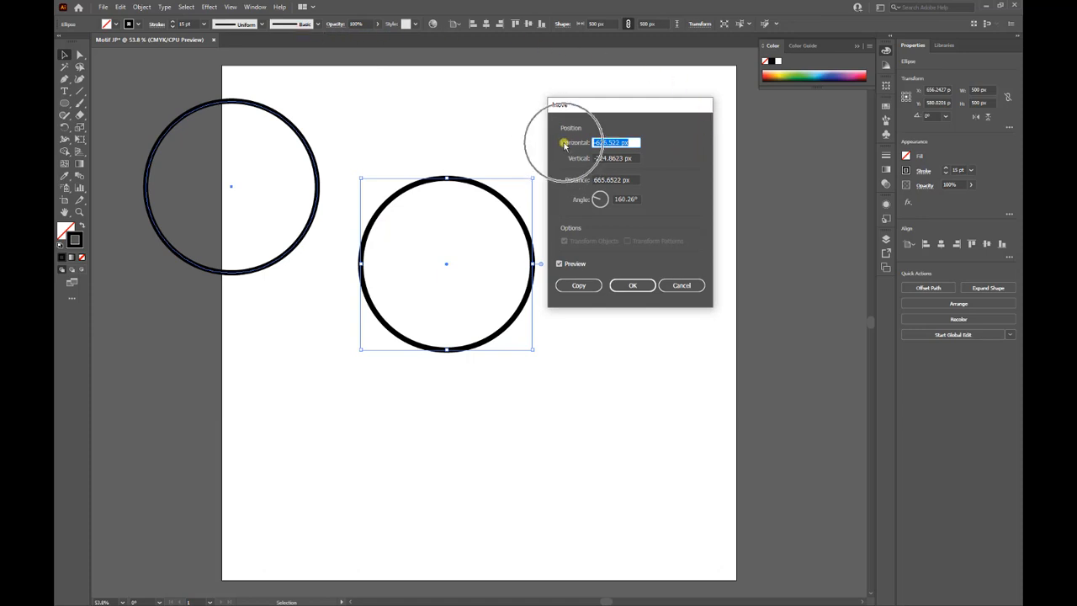
left_click(564, 143)
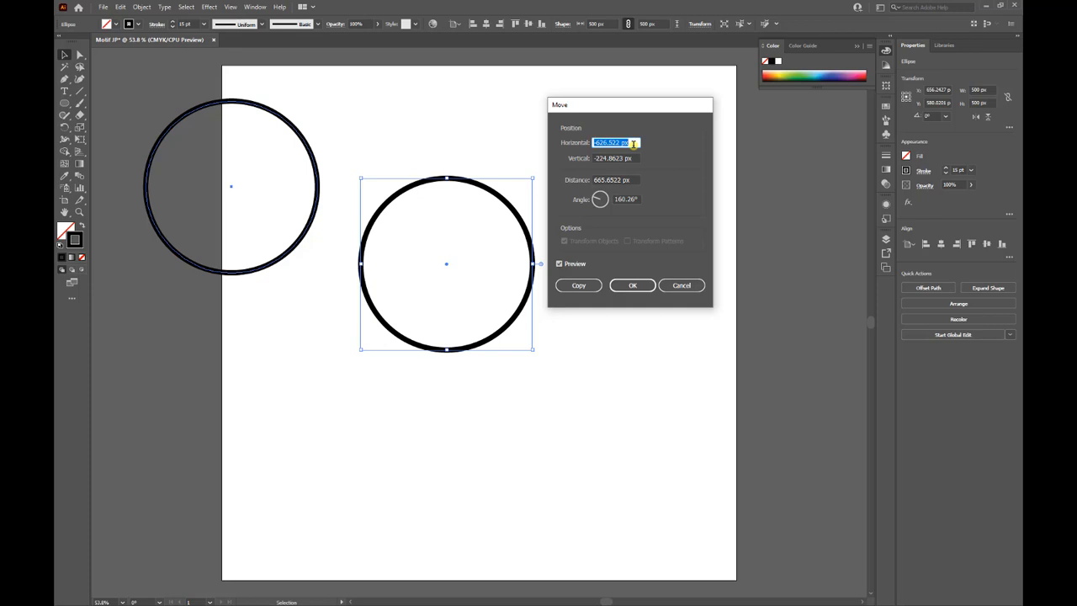
type("99")
left_click(619, 160)
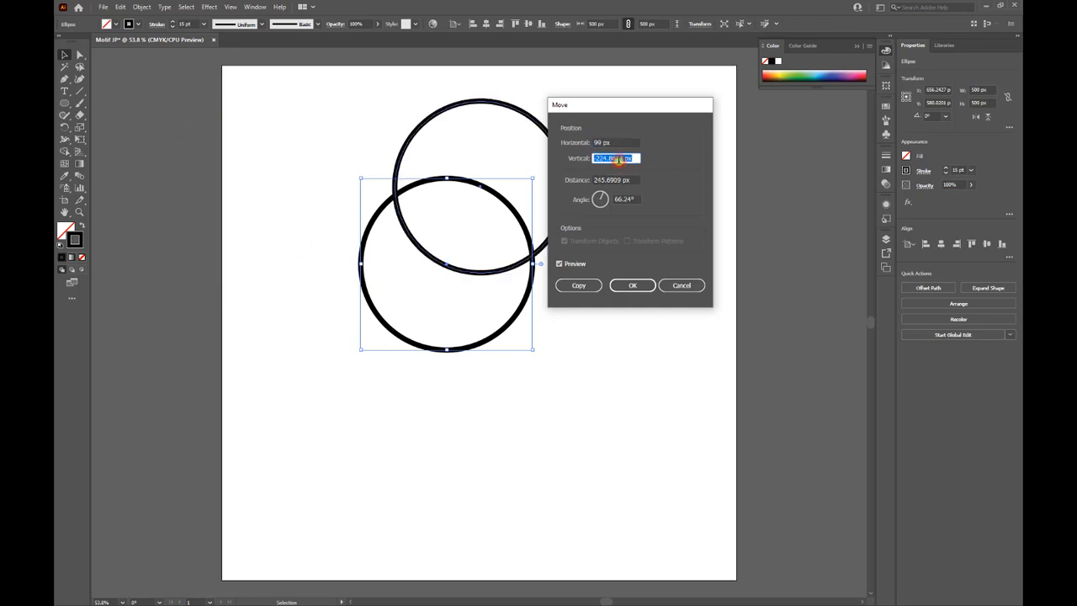
type("0")
key("Tab")
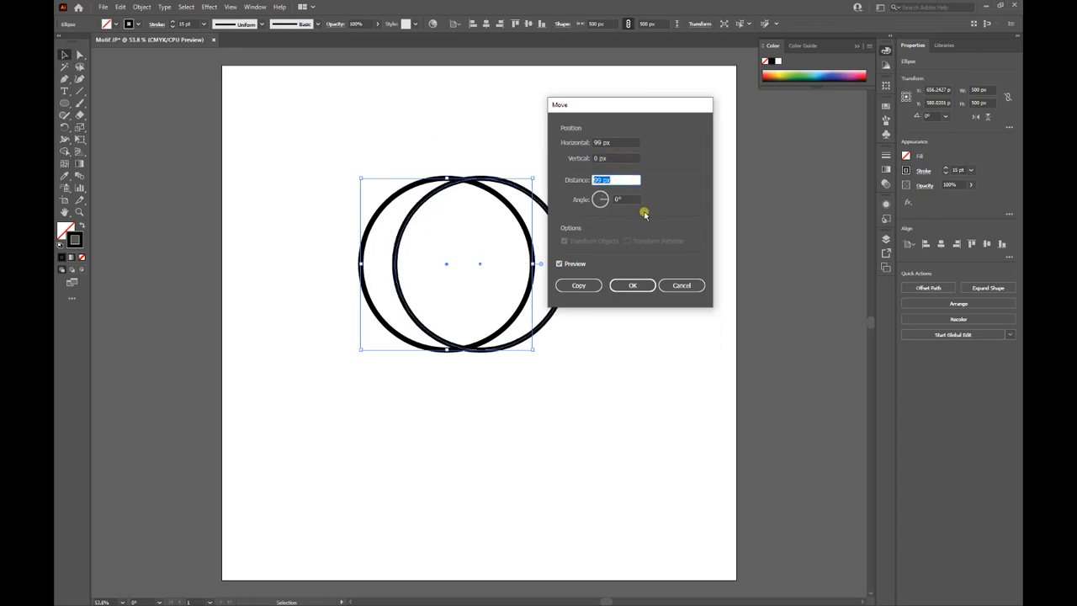
left_click(632, 286)
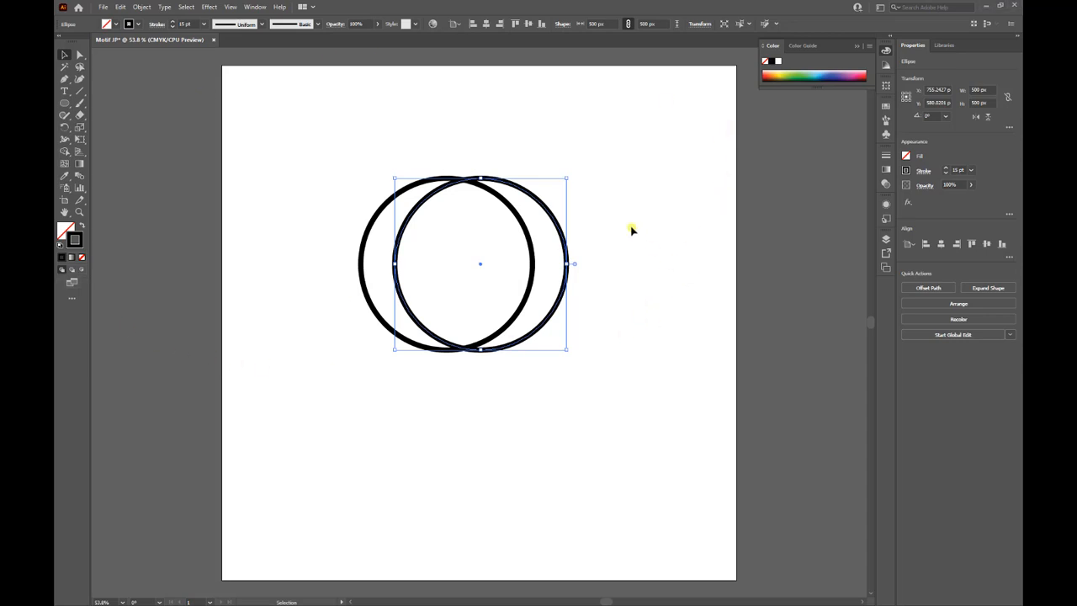
Select both overlapping circles and combine them with the Pathfinder Intersect operation.
left_click(63, 57)
left_click(278, 126)
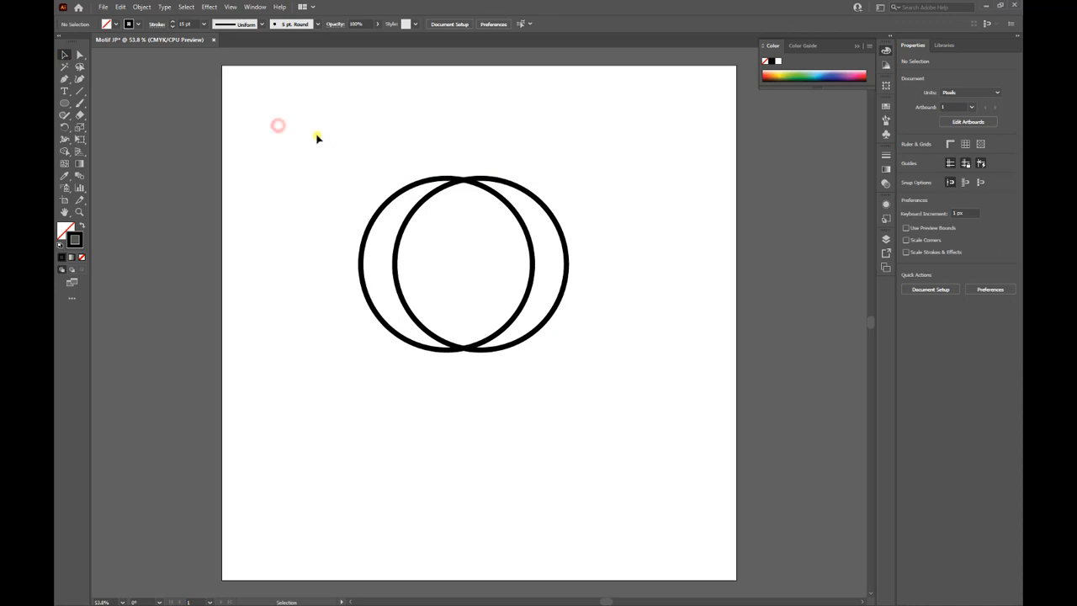
left_click_drag(298, 123, 661, 436)
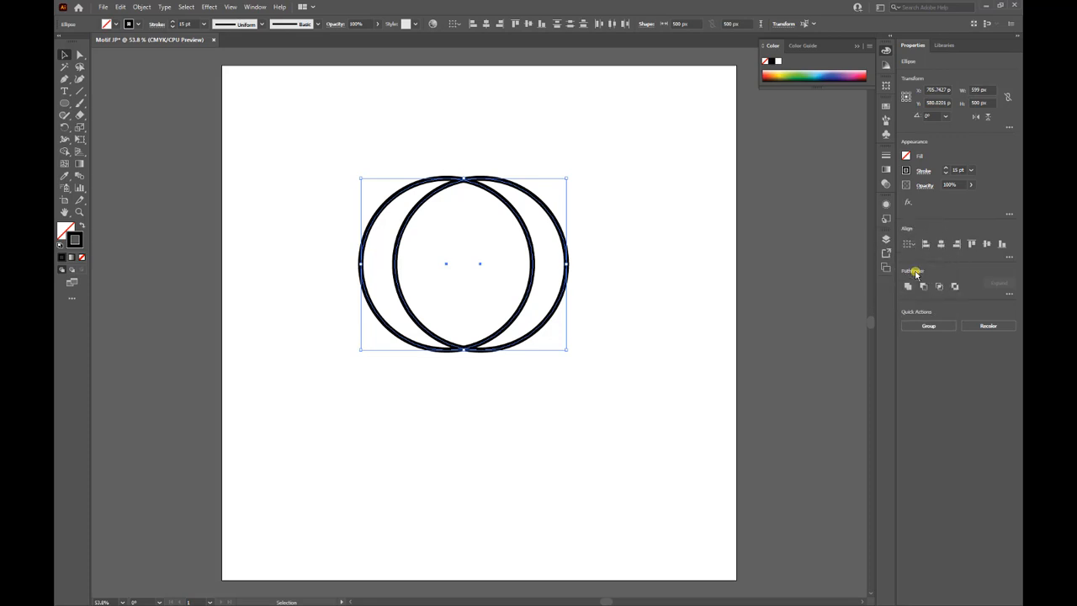
left_click(255, 7)
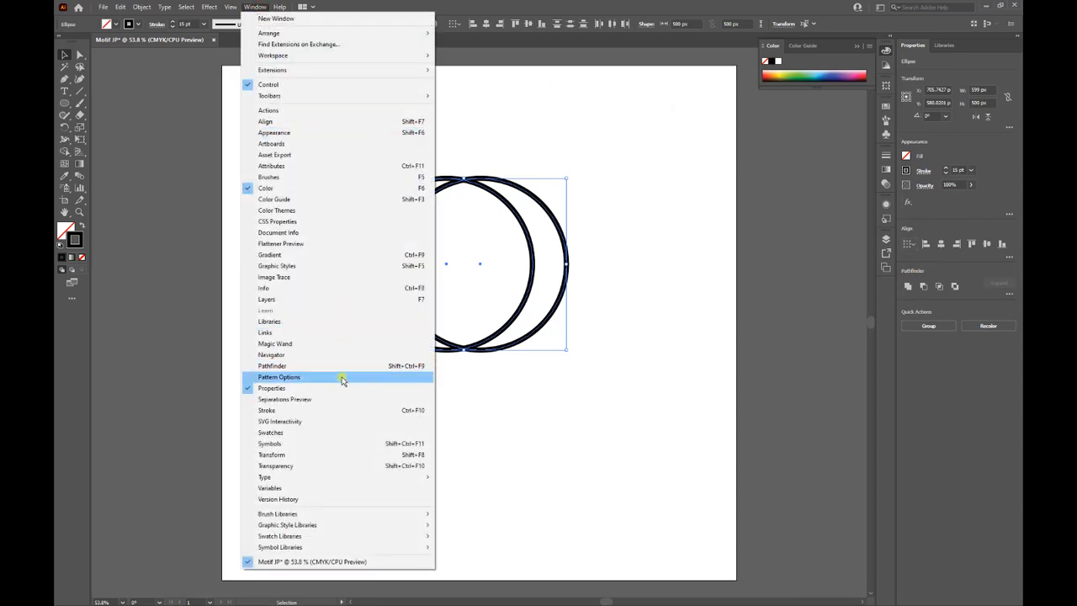
left_click(958, 272)
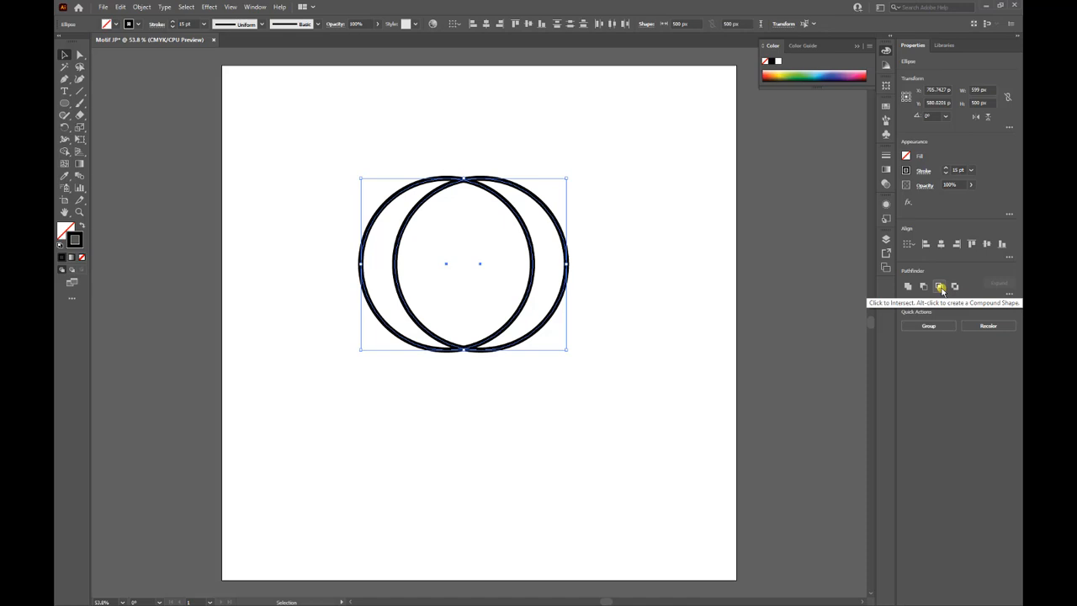
left_click(940, 288)
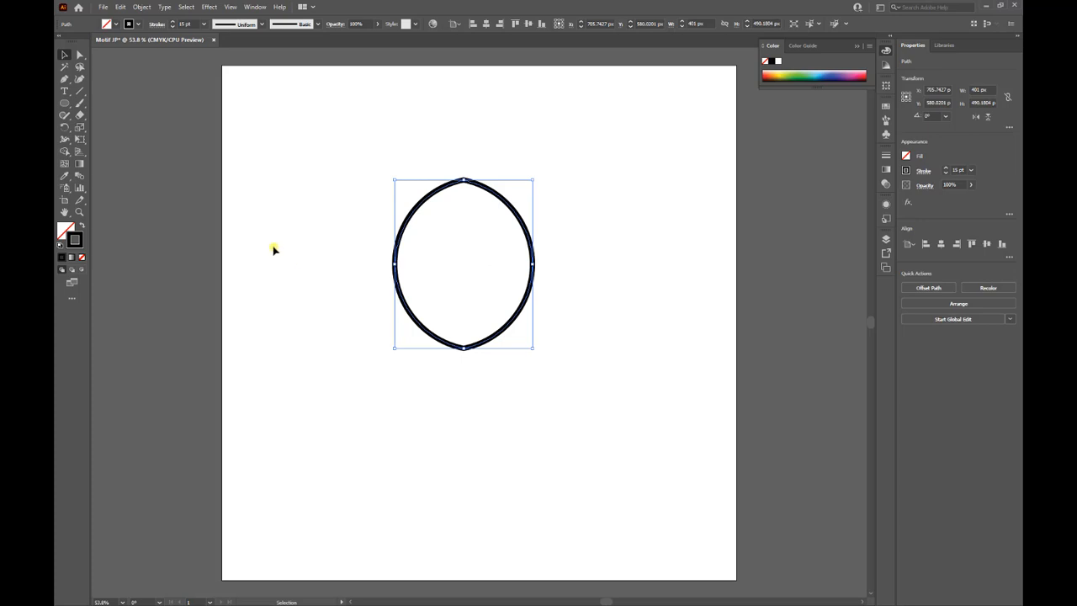
Select the intersected shape's two side anchor points and move them 0 px horizontally and 45 px vertically.
left_click(80, 56)
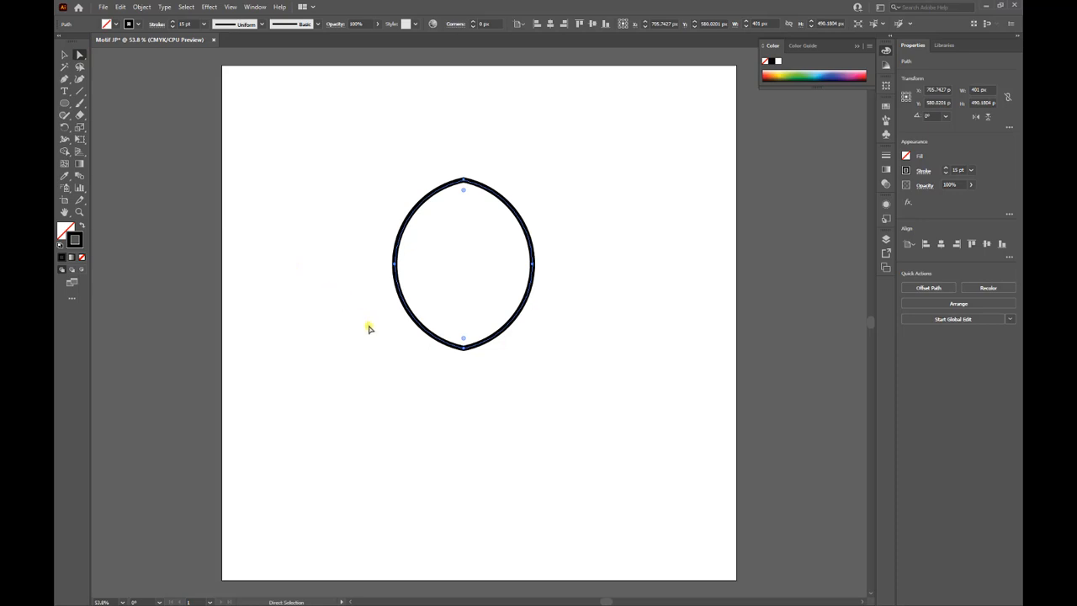
left_click(396, 264)
left_click(391, 263)
left_click_drag(368, 245, 566, 284)
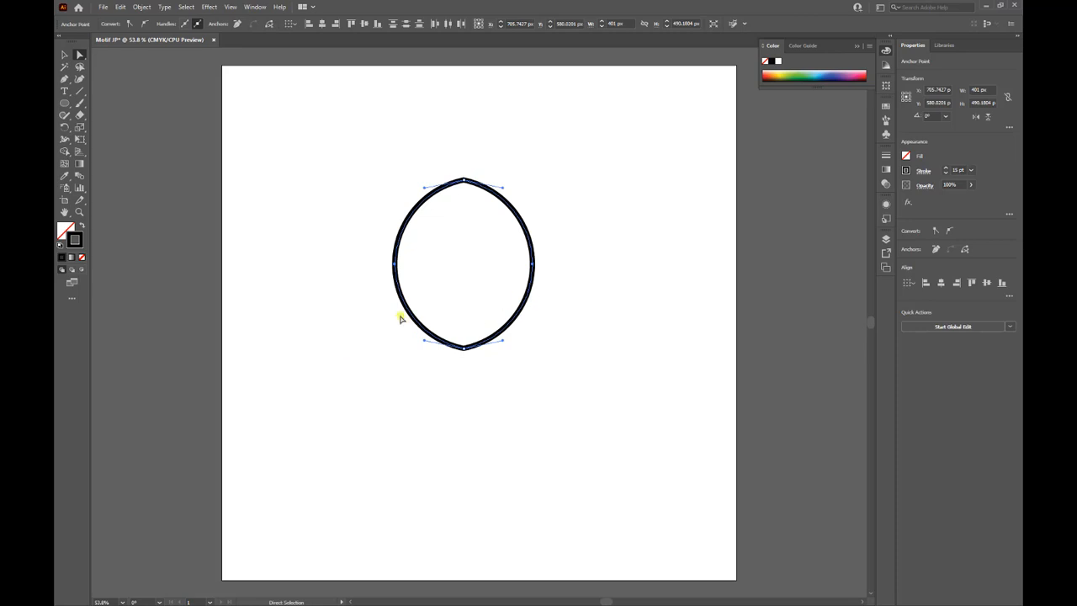
left_click(141, 7)
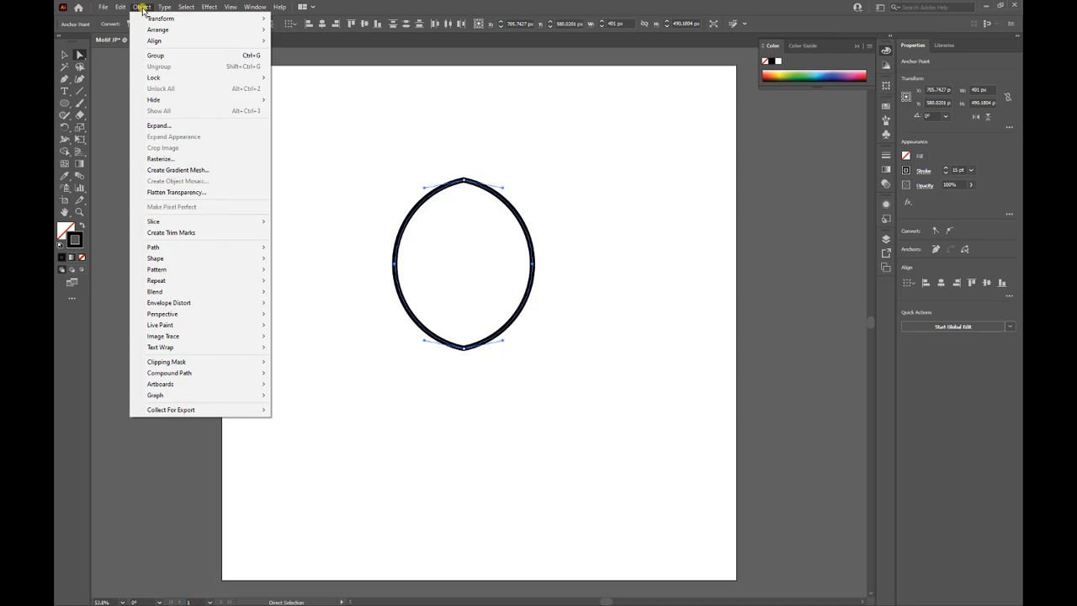
mouse_move(150, 20)
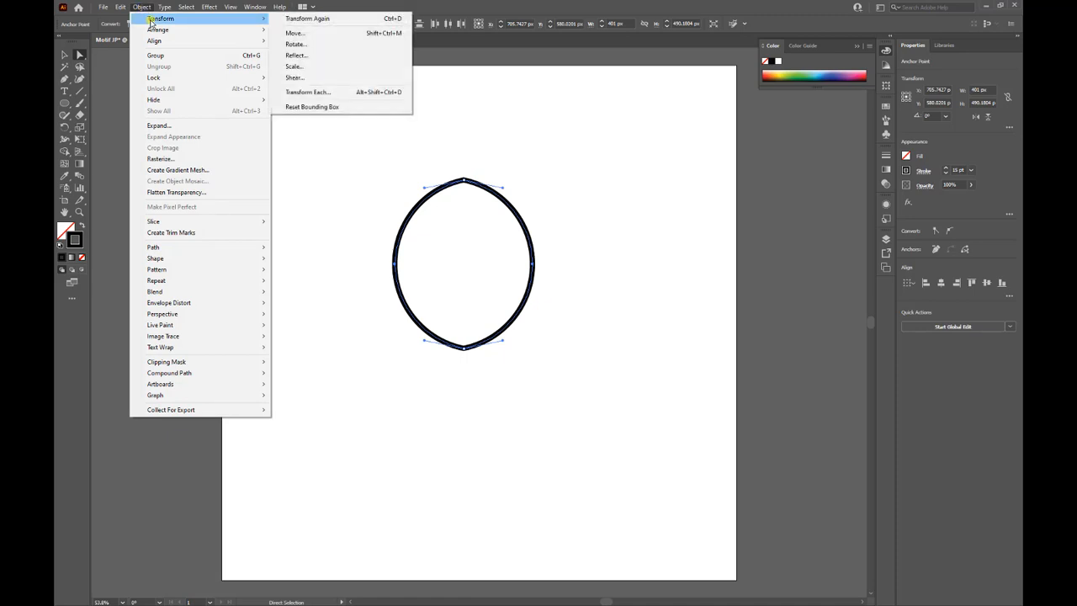
left_click(319, 35)
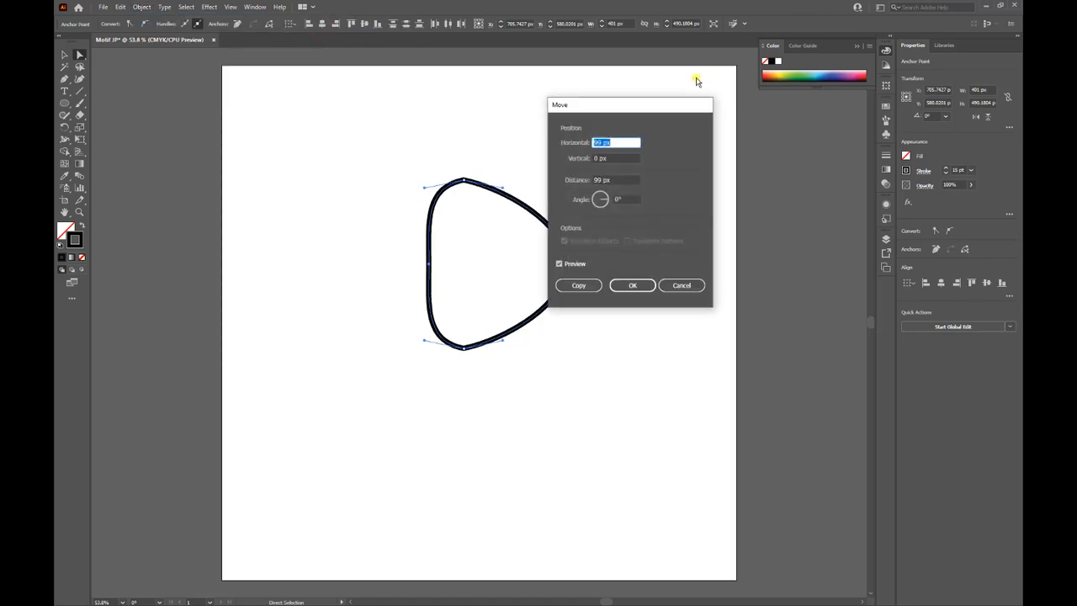
left_click_drag(623, 104, 678, 109)
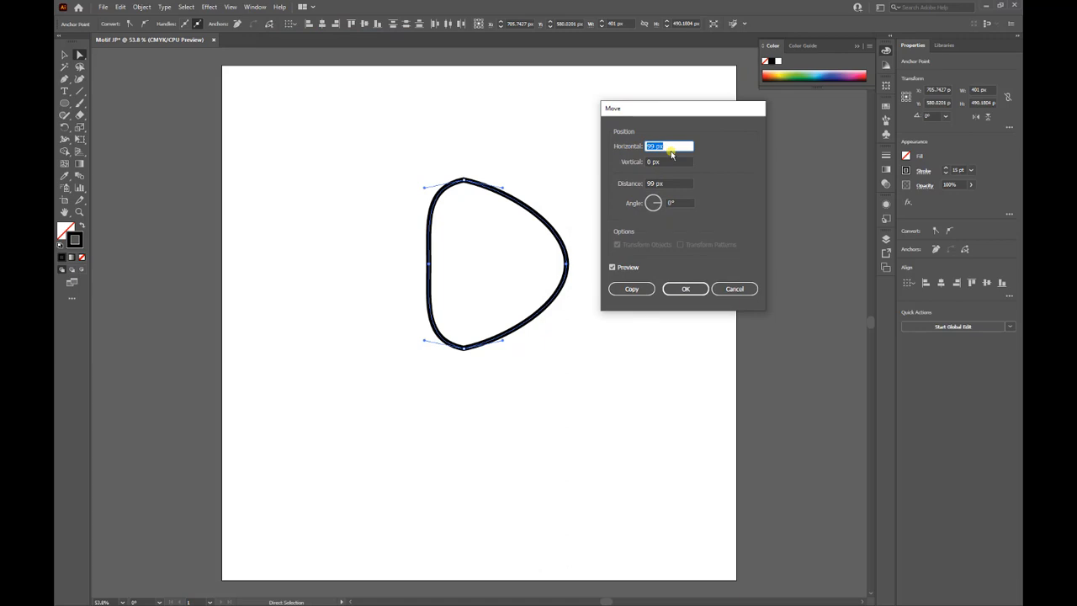
type("0")
left_click(662, 162)
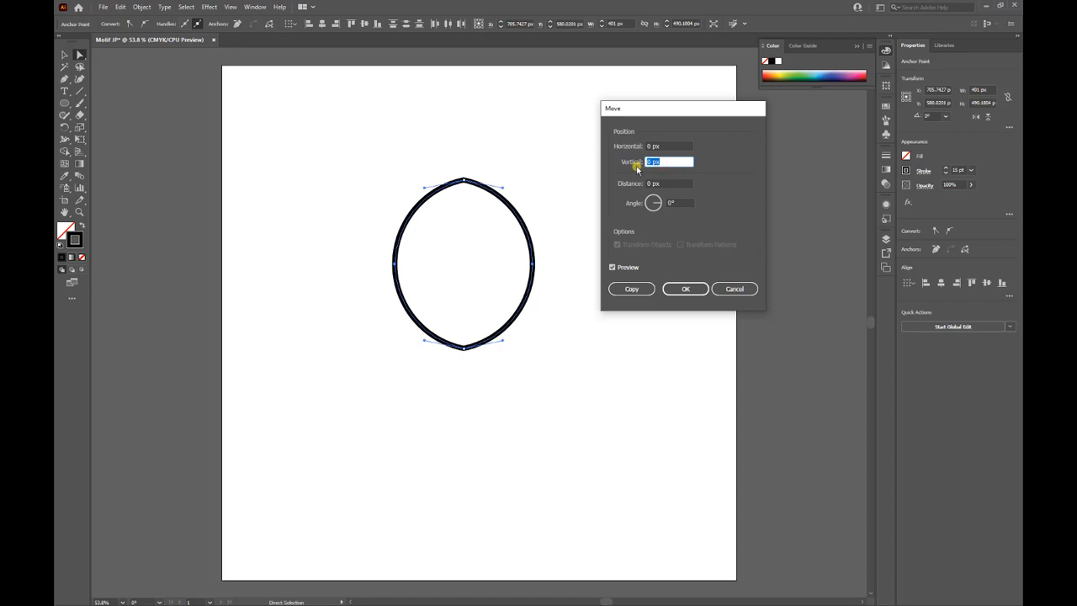
type("45")
left_click(685, 288)
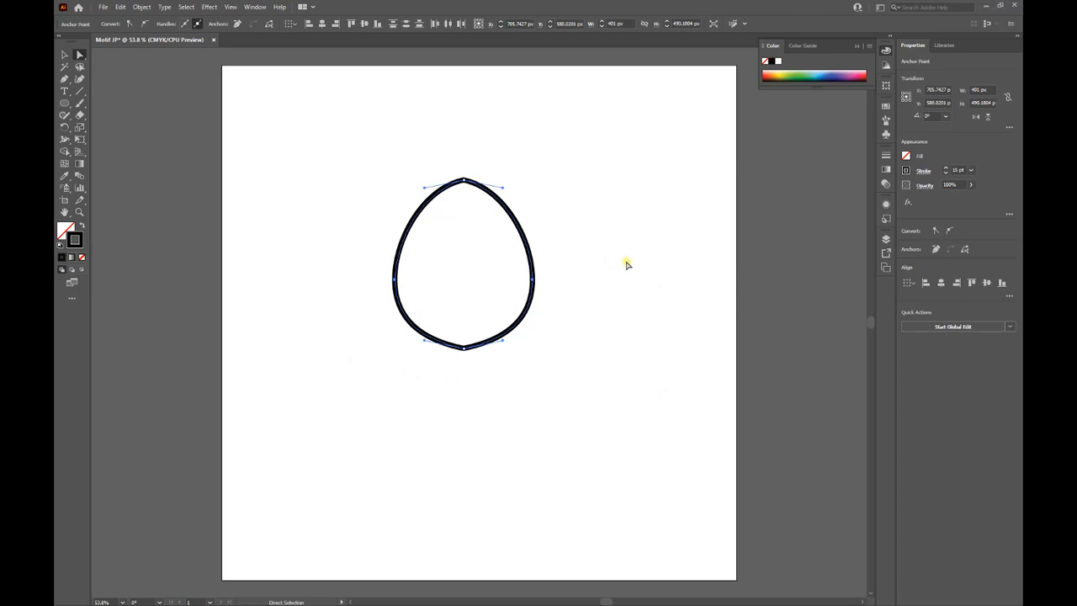
Position the whole egg-shaped path with its lower tip near the artboard's centre, at about X 740 px and Y 750 px.
left_click(64, 57)
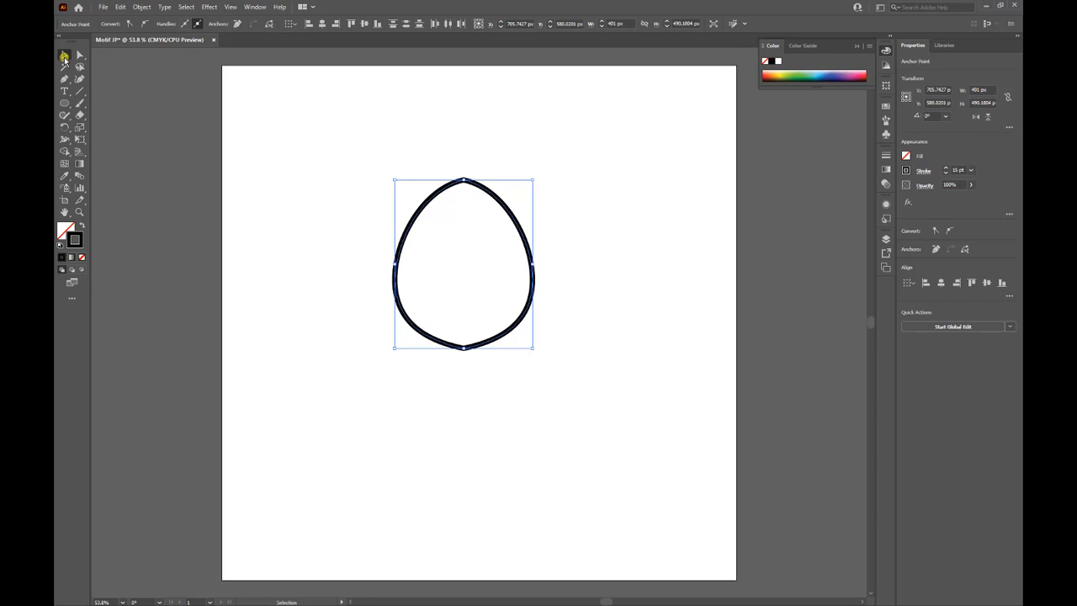
left_click(229, 7)
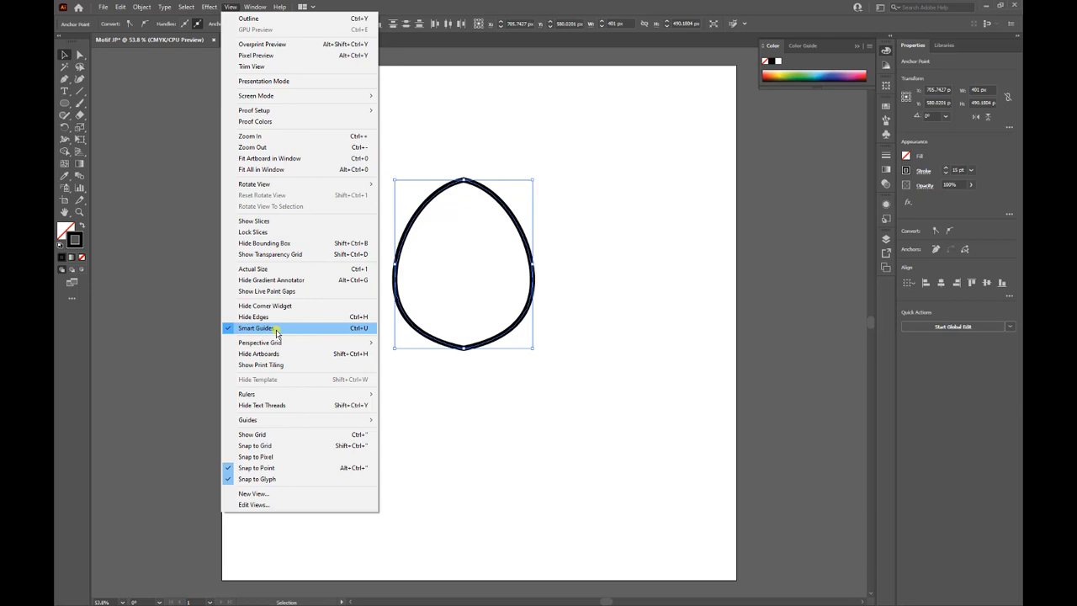
left_click(608, 314)
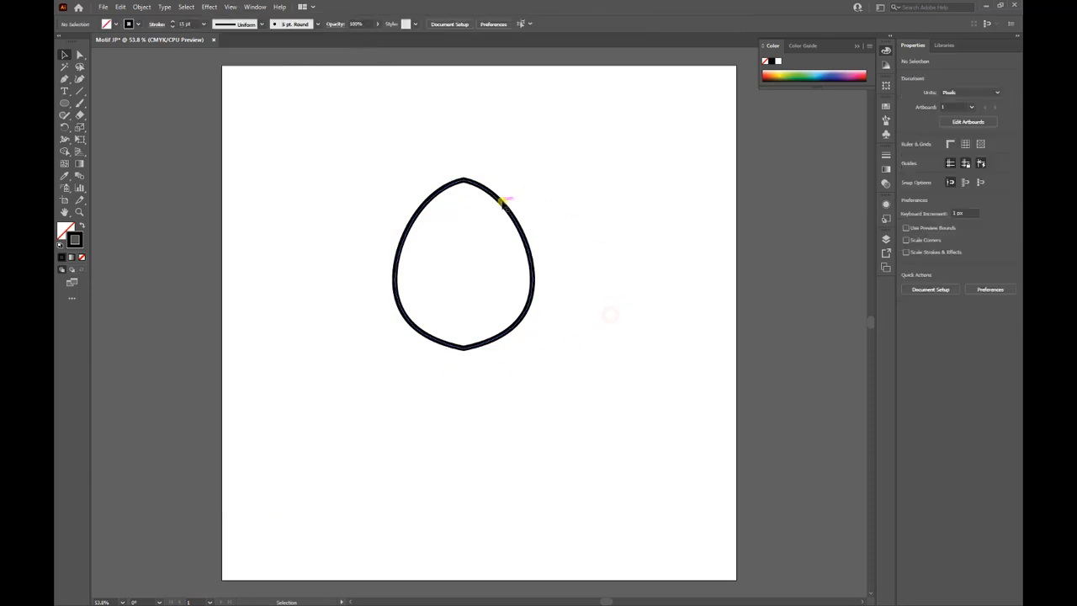
left_click(501, 202)
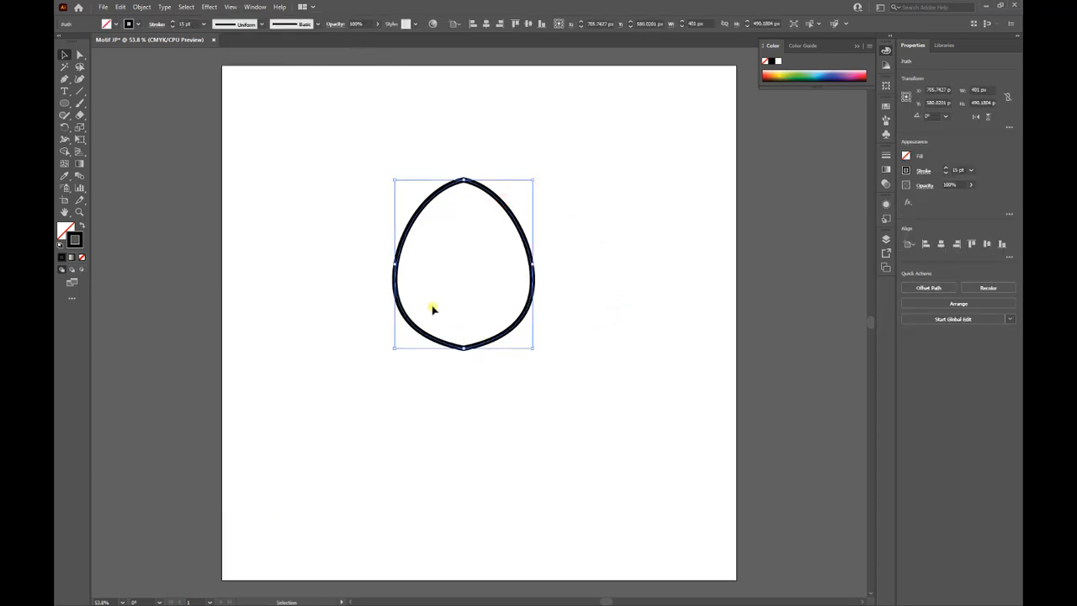
scroll(452, 309, "up", 1)
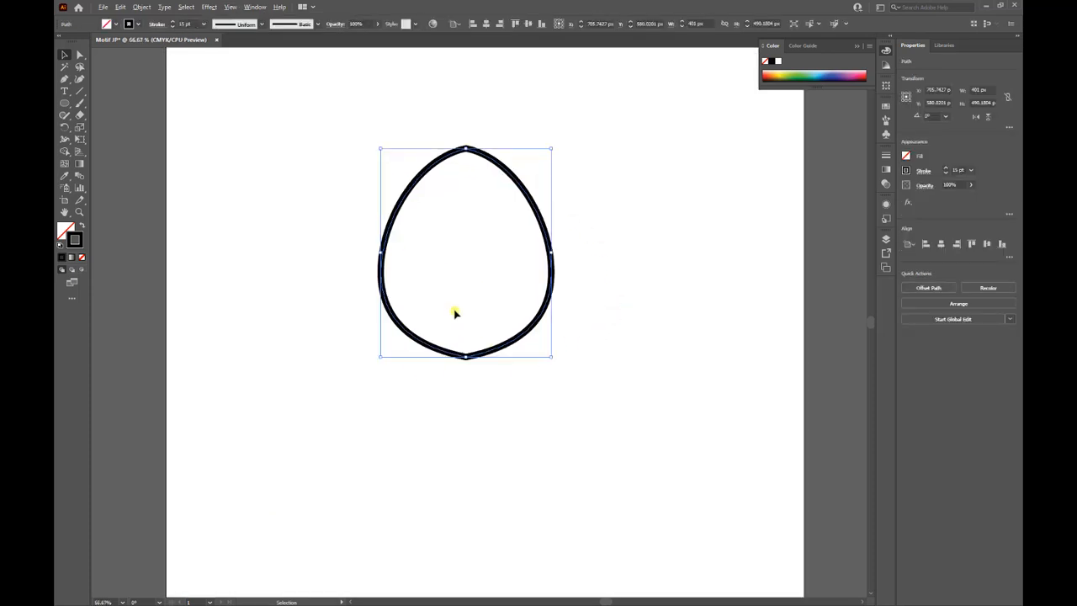
left_click(468, 355)
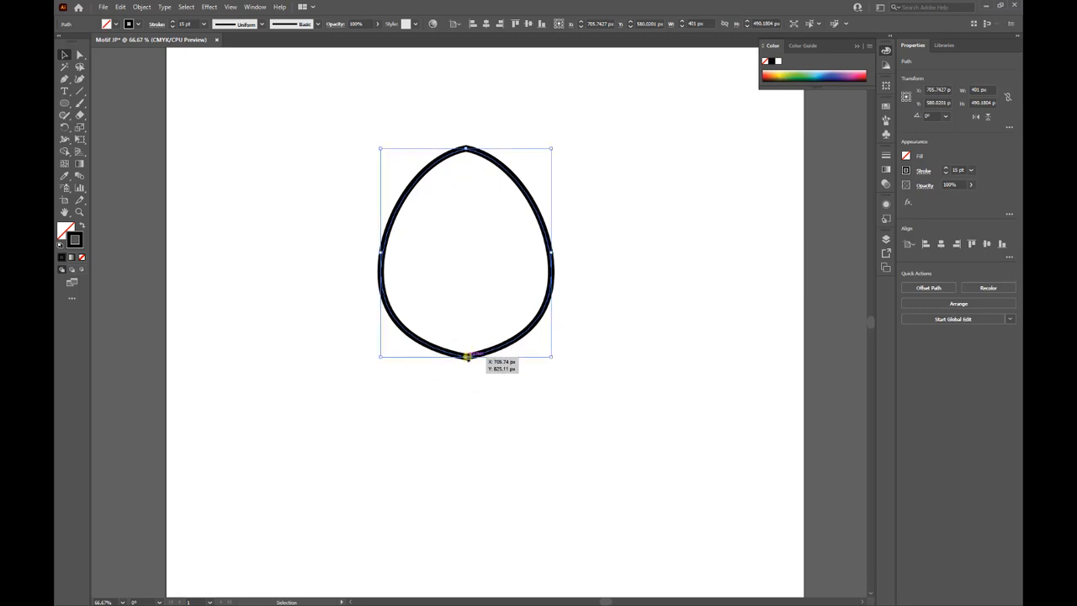
mouse_move(485, 352)
left_mouse_down()
mouse_move(484, 225)
mouse_move(476, 293)
mouse_move(426, 321)
mouse_move(498, 324)
mouse_move(513, 313)
mouse_move(502, 323)
left_mouse_up()
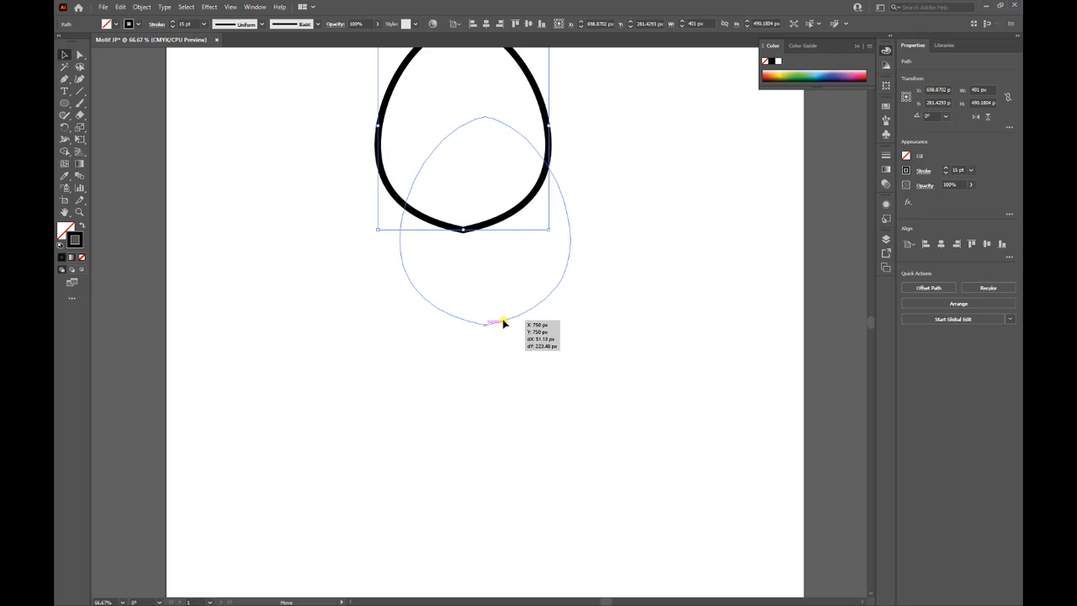
left_click_drag(502, 322, 502, 323)
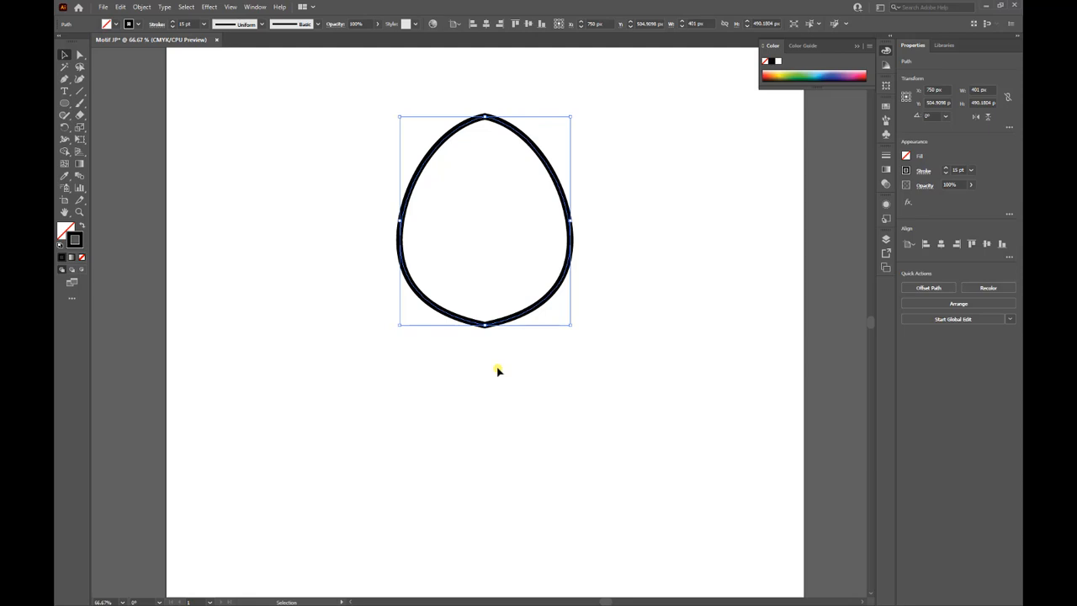
scroll(545, 313, "down", 2)
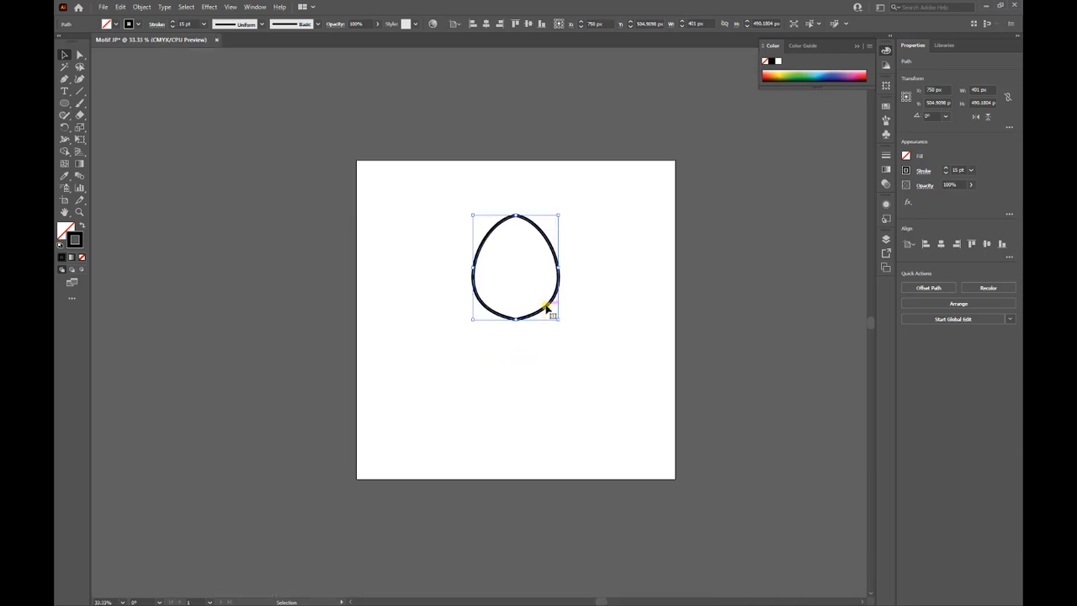
mouse_move(545, 309)
left_mouse_down()
mouse_move(547, 249)
mouse_move(545, 310)
left_mouse_up()
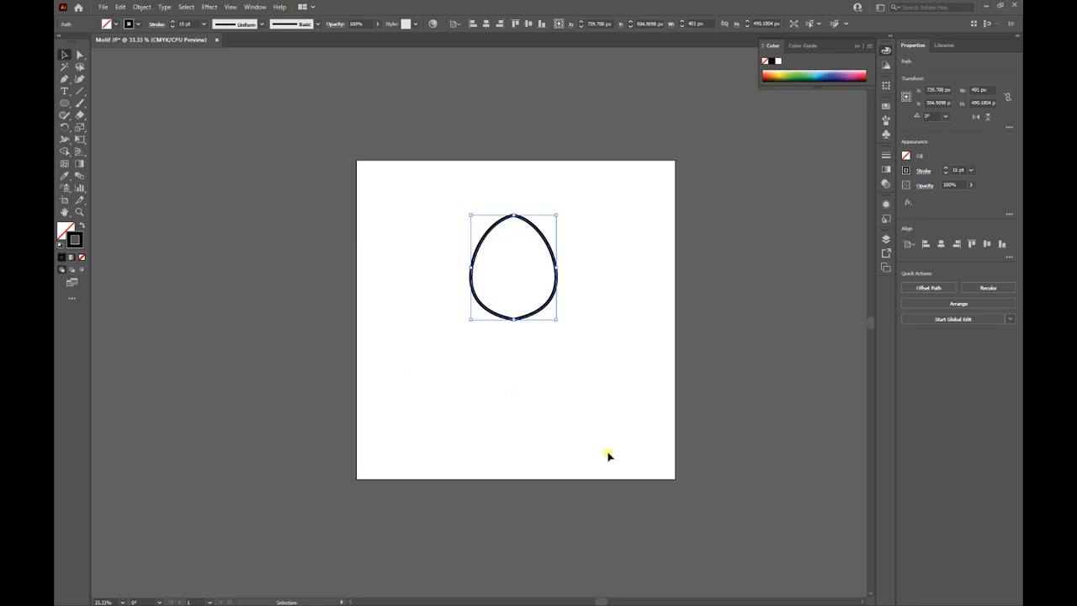
Create a copy of the egg-shaped path rotated -21.18° around its lower tip.
left_click(495, 226)
left_click(66, 127)
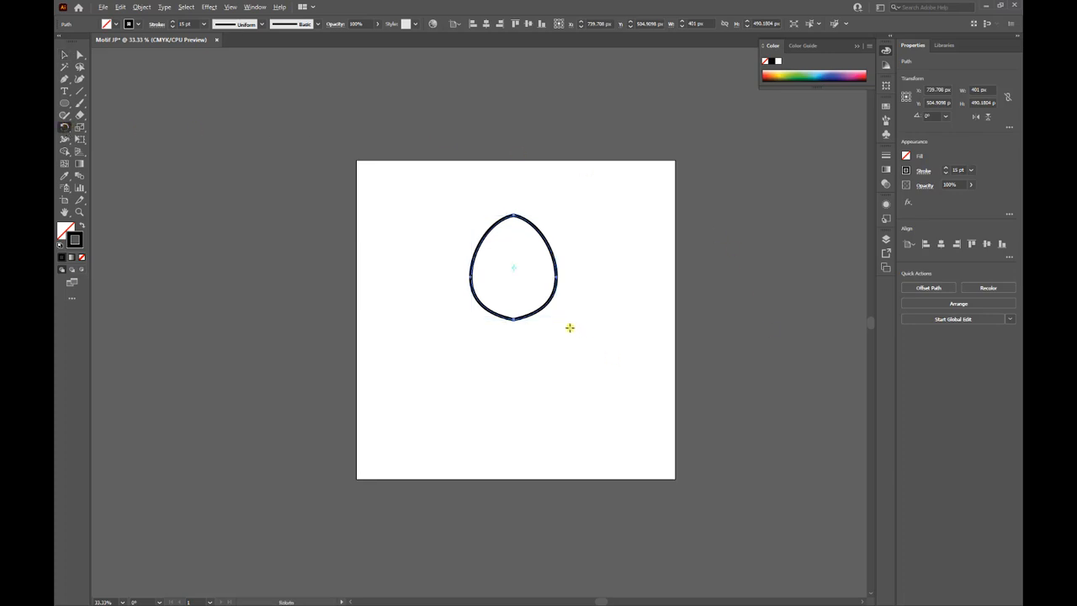
scroll(568, 328, "up", 1)
scroll(569, 329, "up", 1)
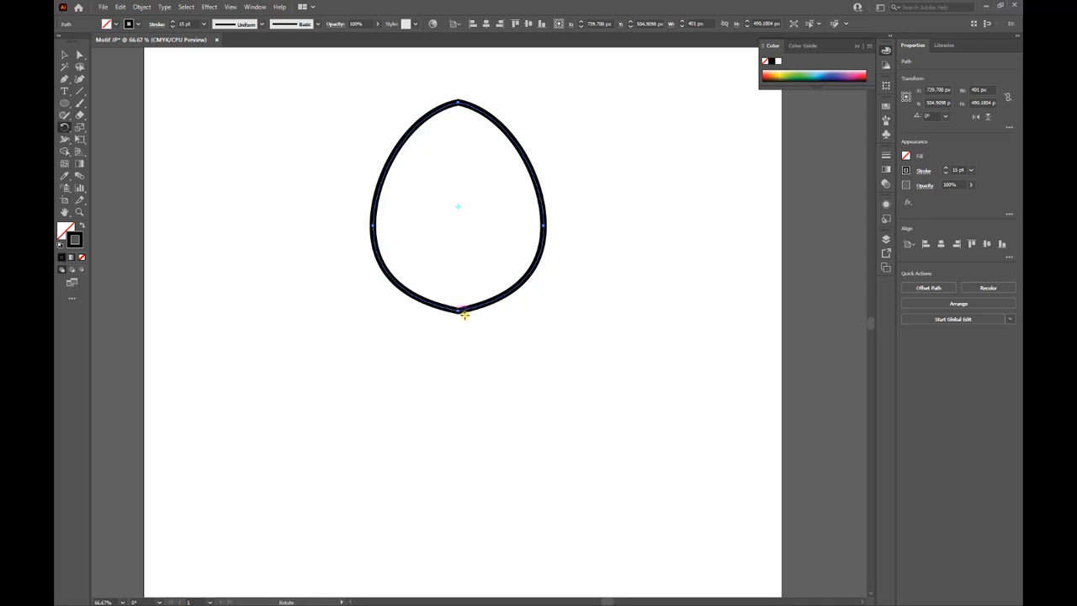
left_click(458, 309)
left_click(458, 311, "alt")
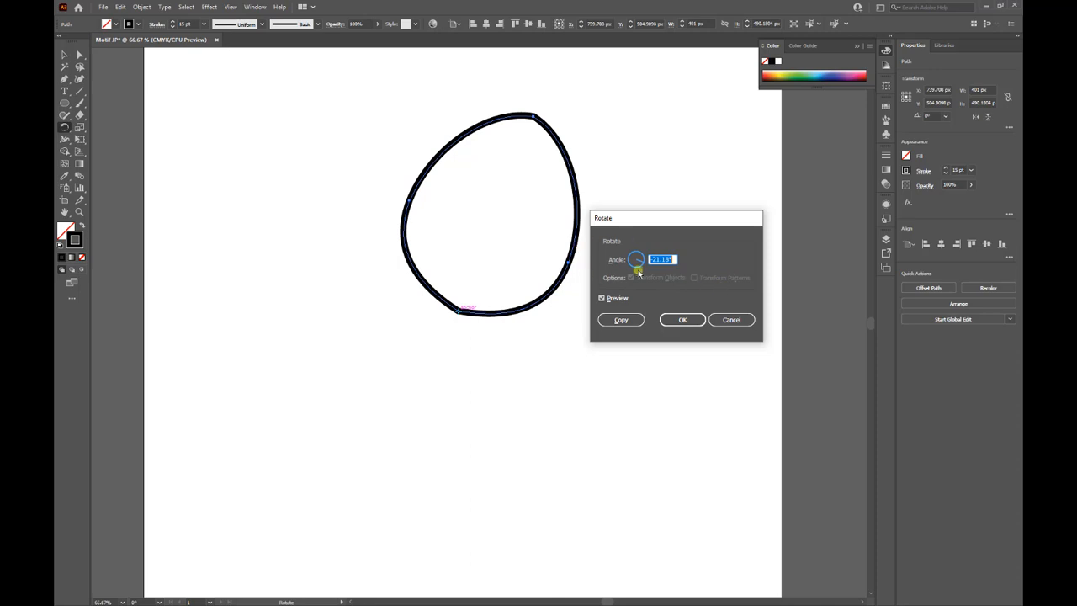
left_click(679, 321)
key("BackSpace")
type("-21.18")
left_click(621, 319)
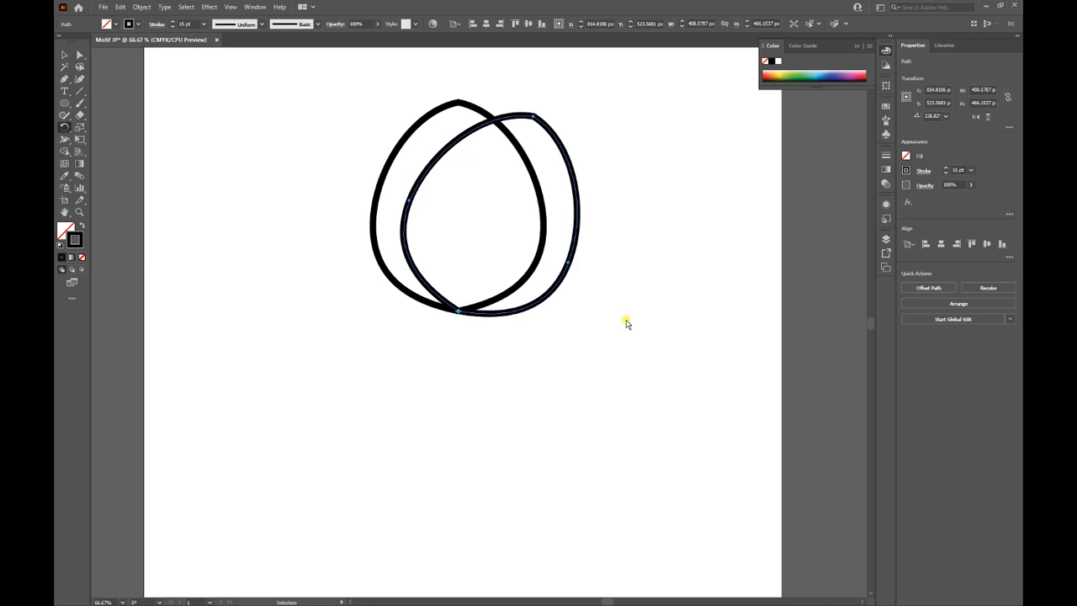
Repeat the rotated petal copy around the shared lower tip until the petals form a complete ring.
key("ctrl+d")
key("ctrl+d")
key("ctrl+d")
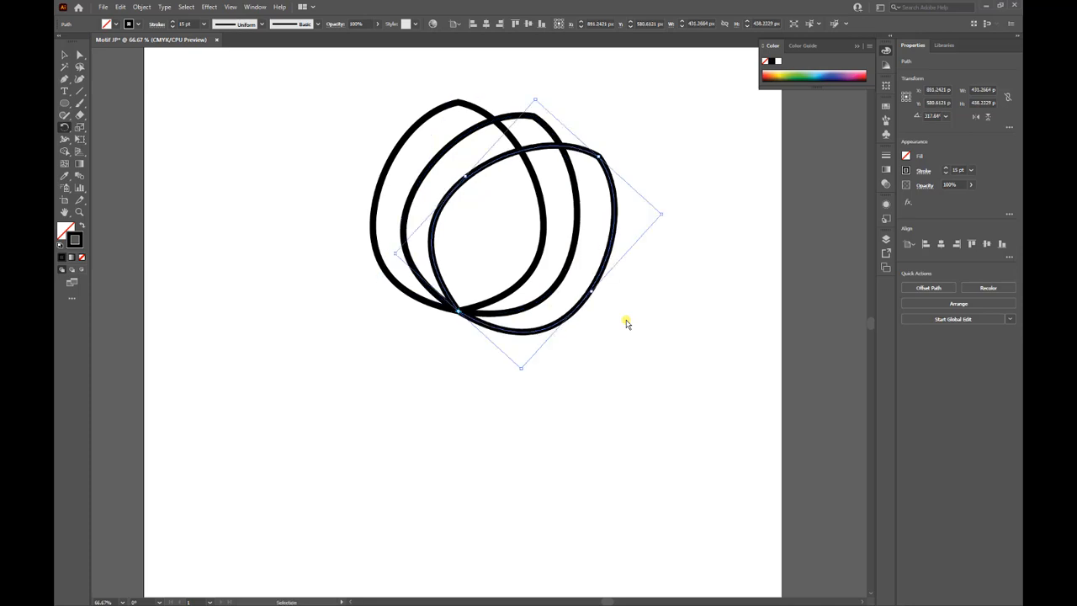
key("ctrl+d")
key("ctrl+d")
key("ctrl+d")
key("ctrl+d")
key("ctrl+d")
key("ctrl+d")
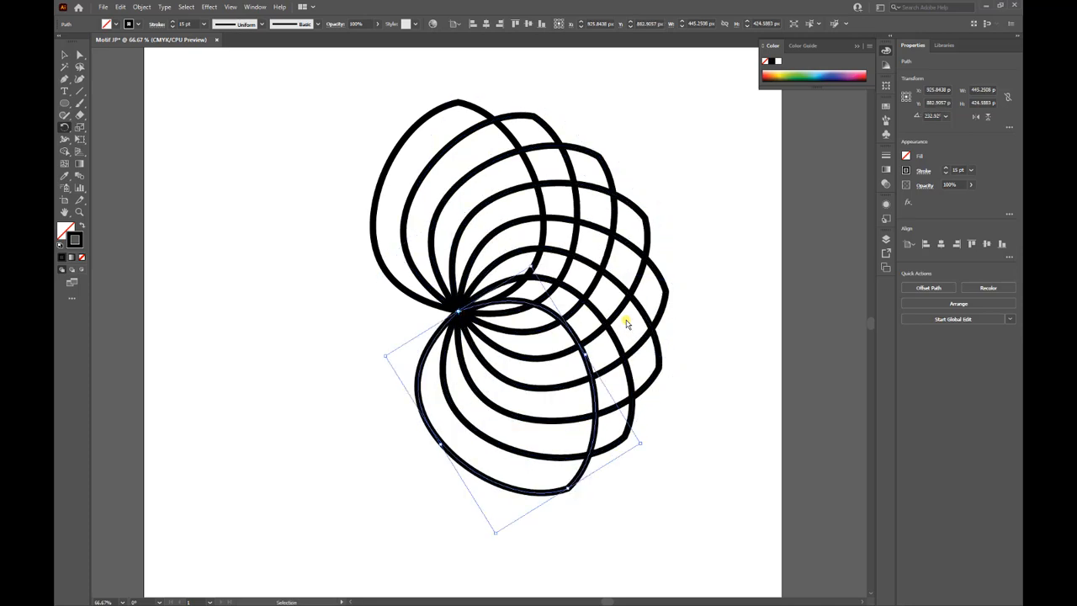
key("ctrl+d")
key("ctrl+d")
key("ctrl+d")
key("ctrl+d")
key("ctrl+d")
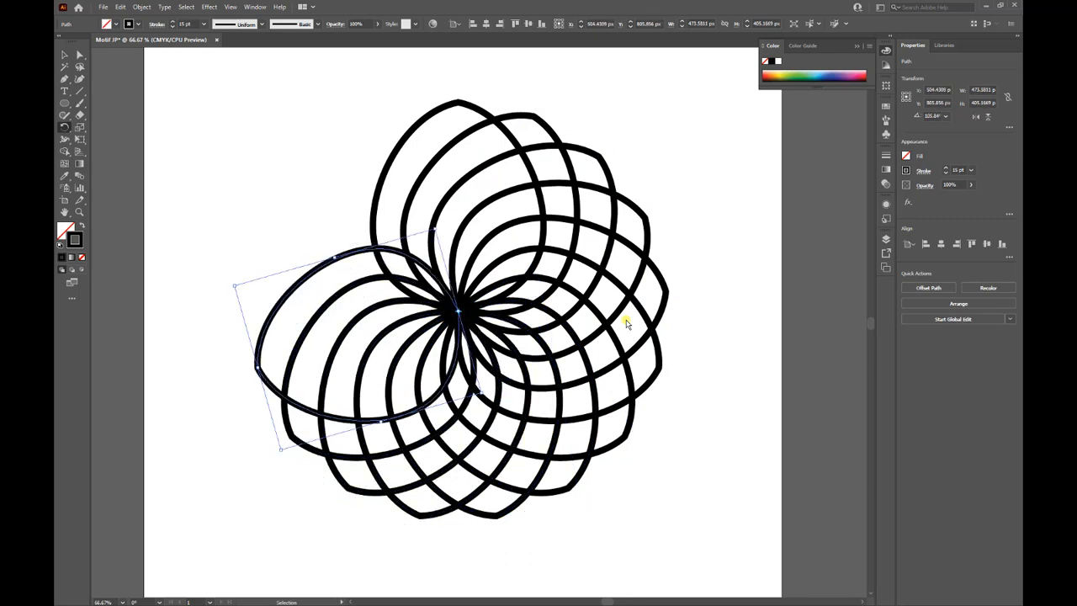
key("ctrl+d")
key("ctrl+d")
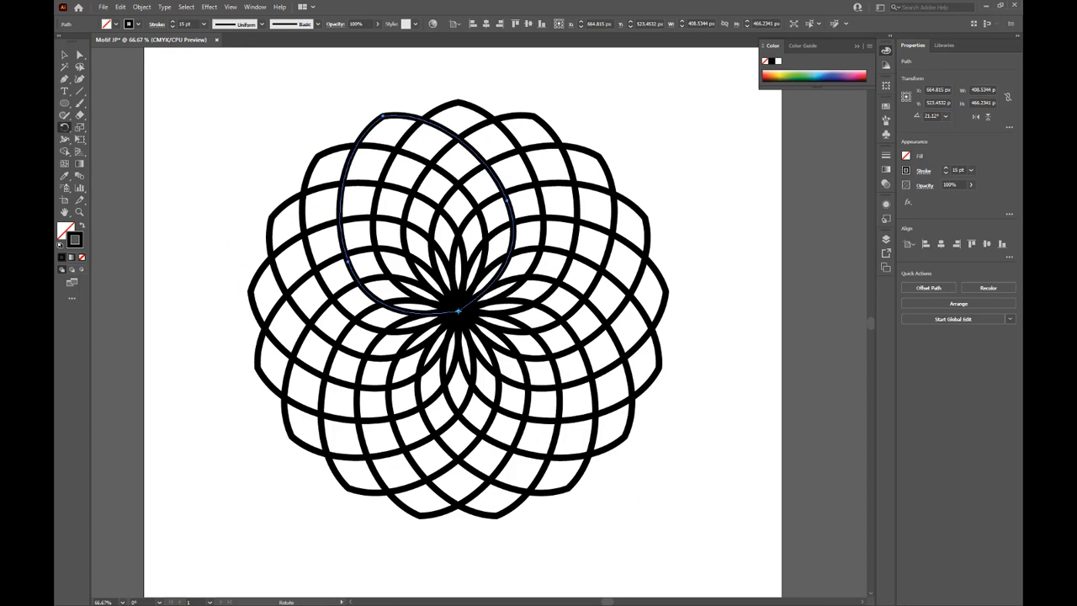
left_click(64, 54)
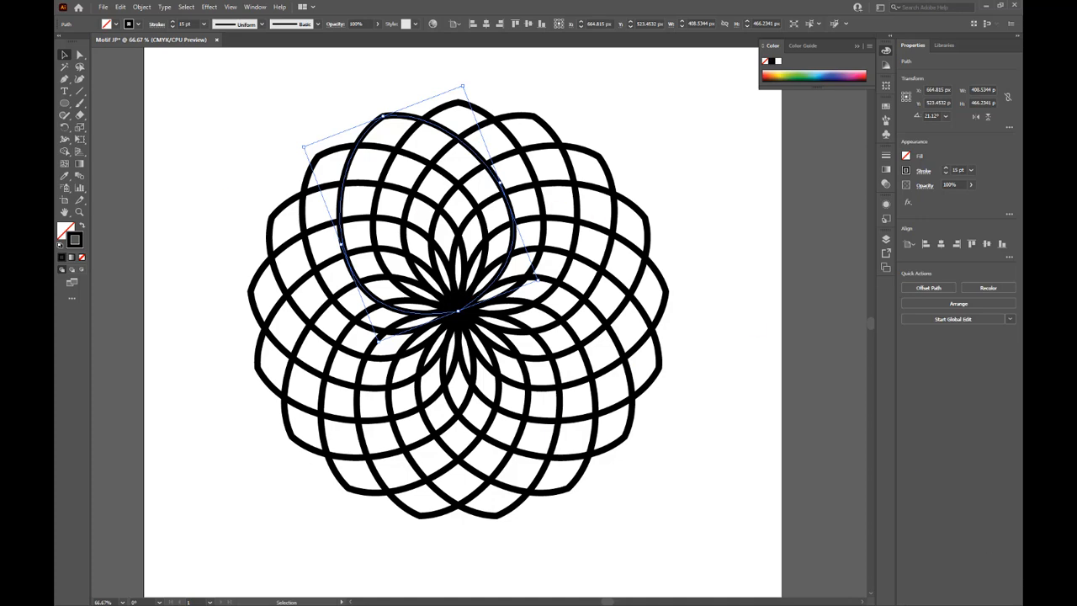
Save the document as Motif JP.ai in Adobe Illustrator format in the Desktop folder Digital Media - 2nd.
left_click(103, 7)
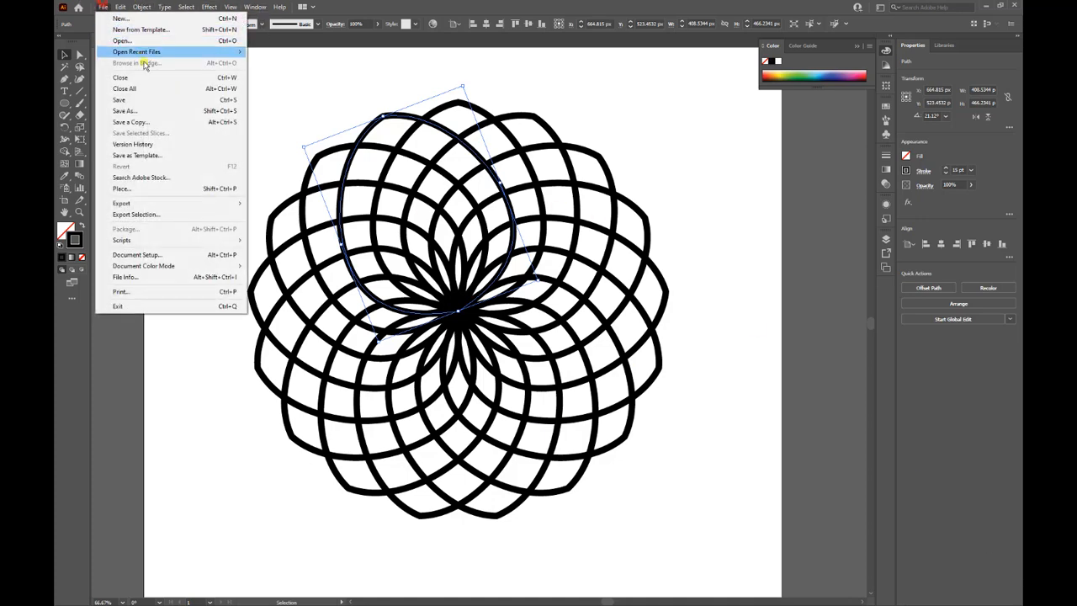
left_click(140, 101)
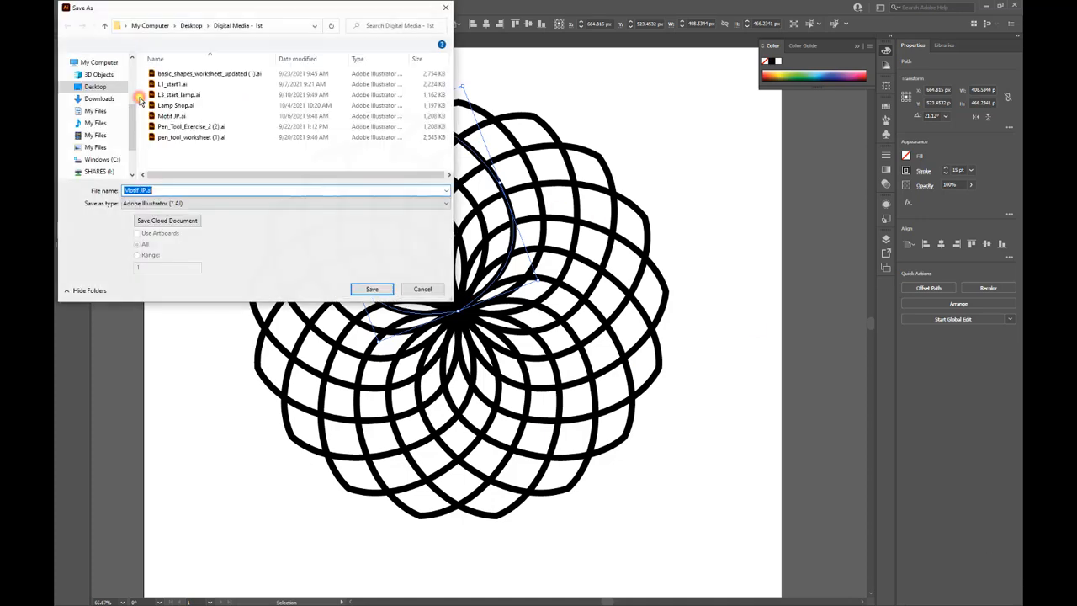
left_click(95, 87)
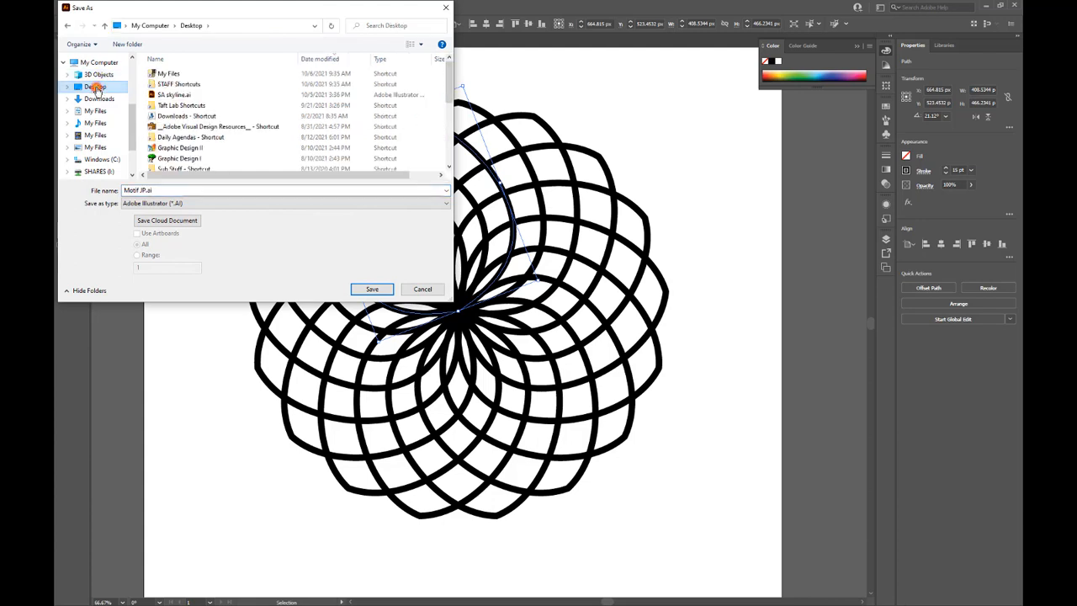
scroll(193, 169, "down", 4)
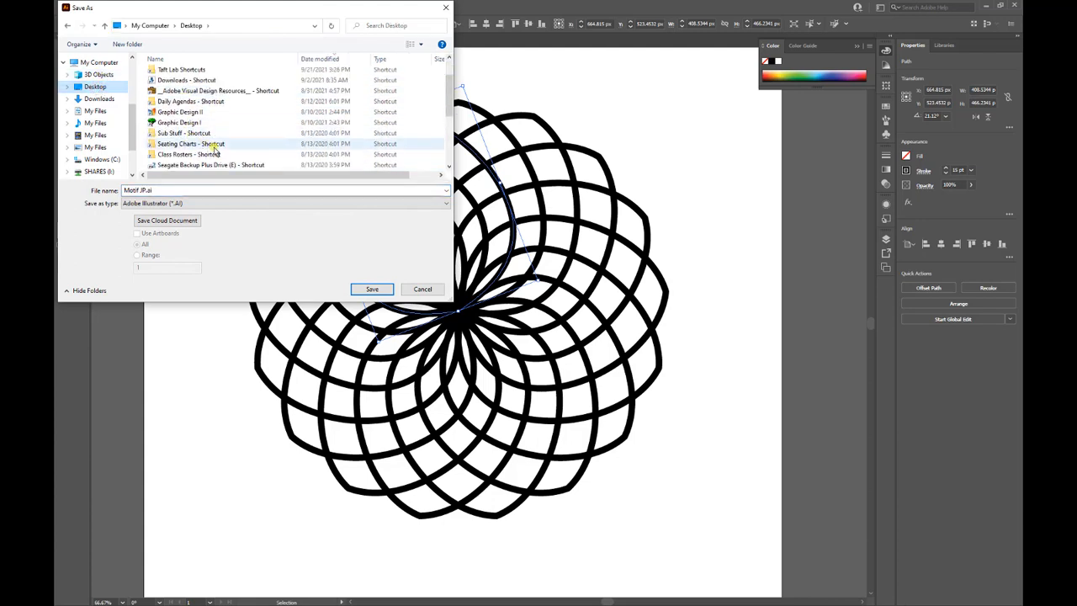
double_click(199, 166)
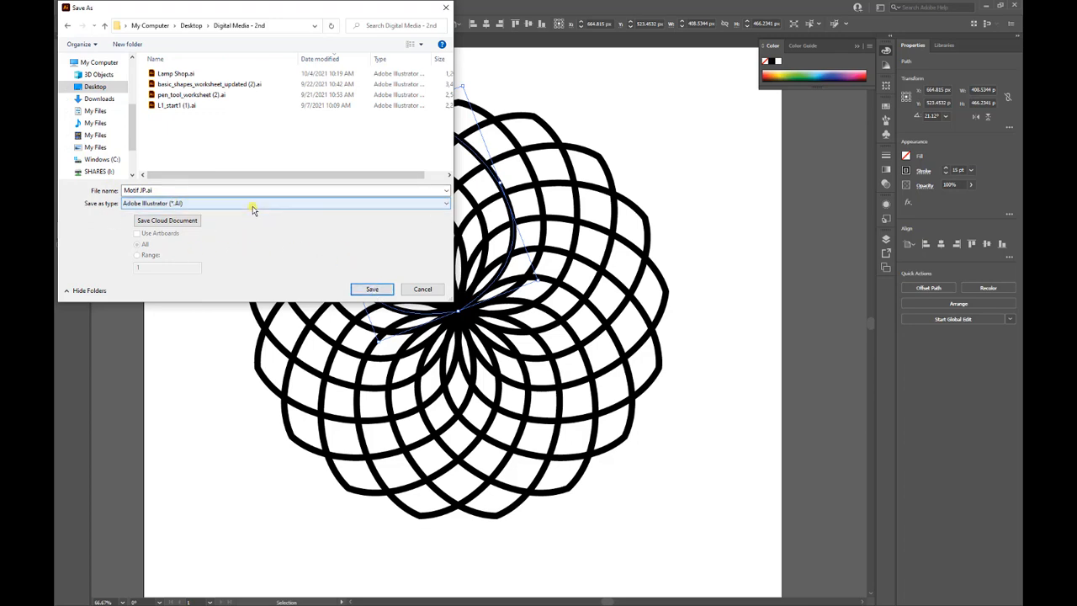
left_click(379, 291)
left_click(579, 446)
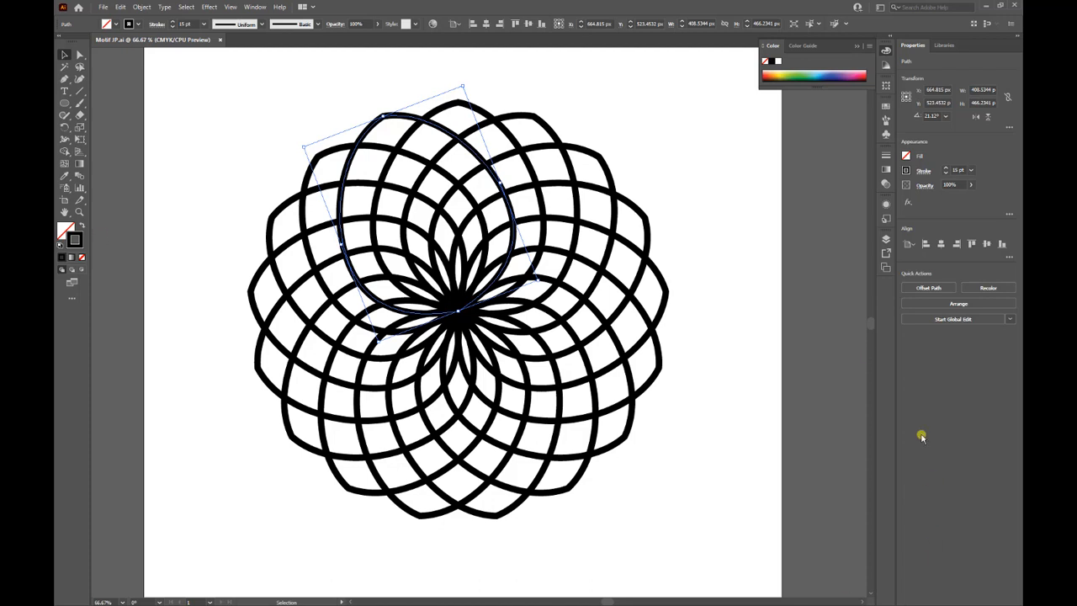
Select all the rotated petals of the flower motif and group them into one object.
left_click(63, 55)
scroll(242, 199, "down", 1)
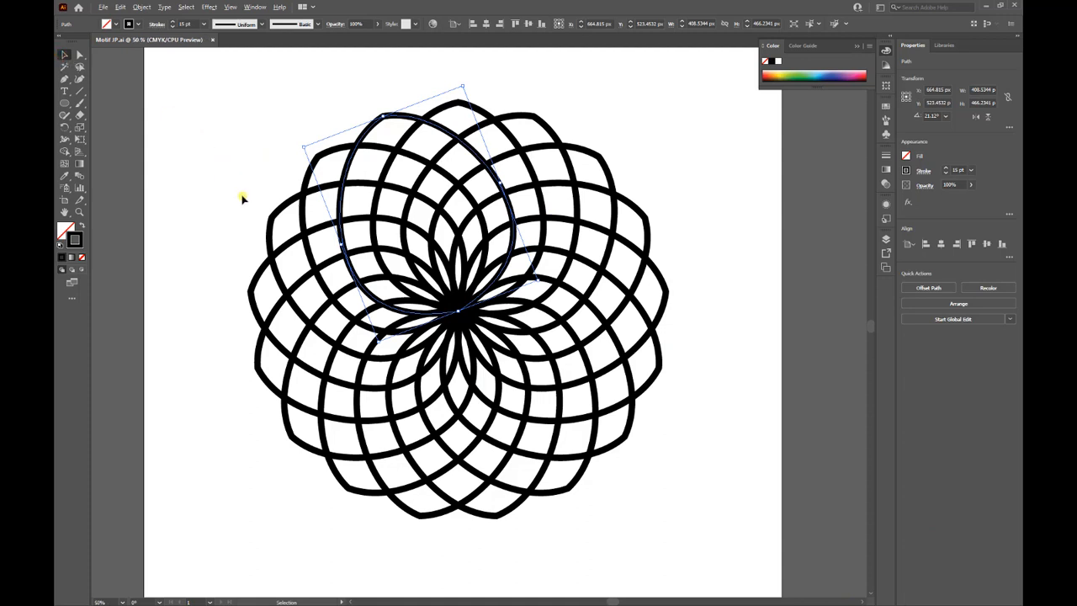
left_click(238, 173)
left_click_drag(195, 87, 625, 484)
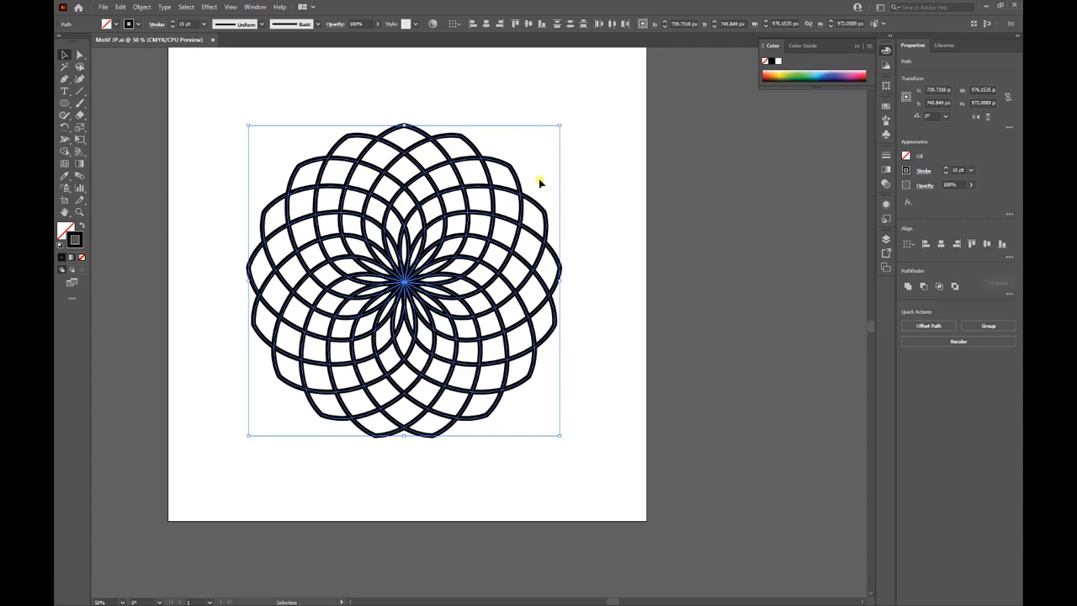
key("ctrl+g")
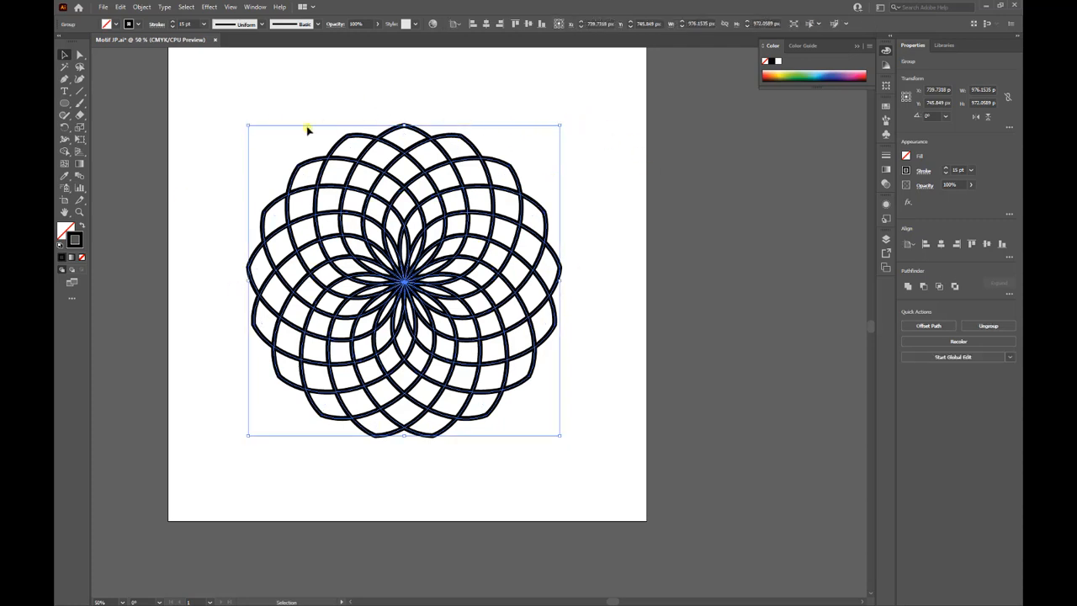
Move the grouped flower slightly right of and above the artboard's centre, then deselect it.
left_click_drag(347, 326, 425, 294)
left_click(488, 254)
left_click_drag(507, 261, 538, 208)
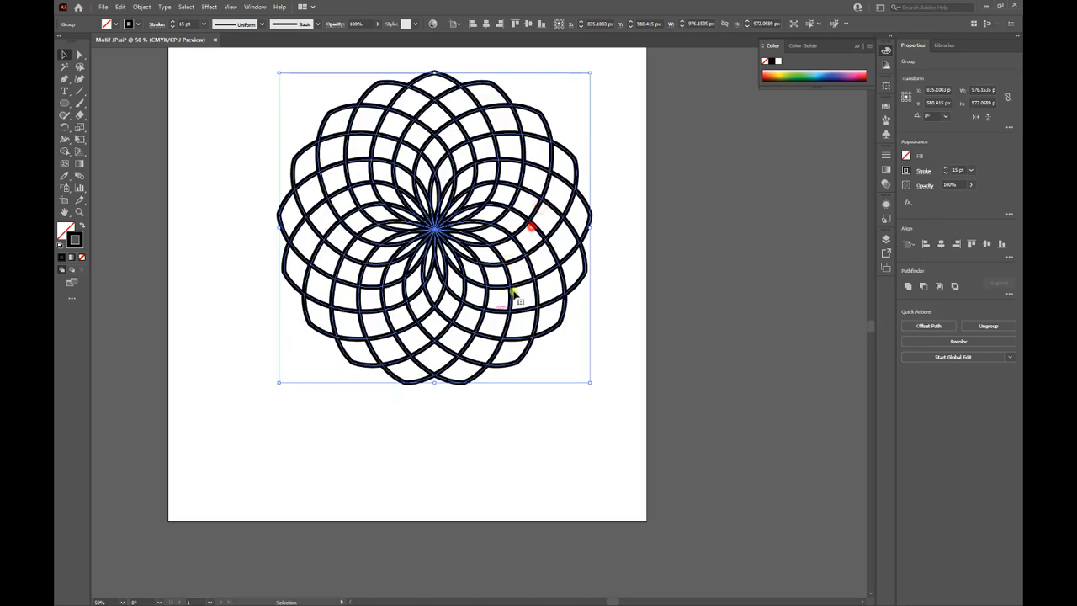
left_click_drag(541, 252, 515, 303)
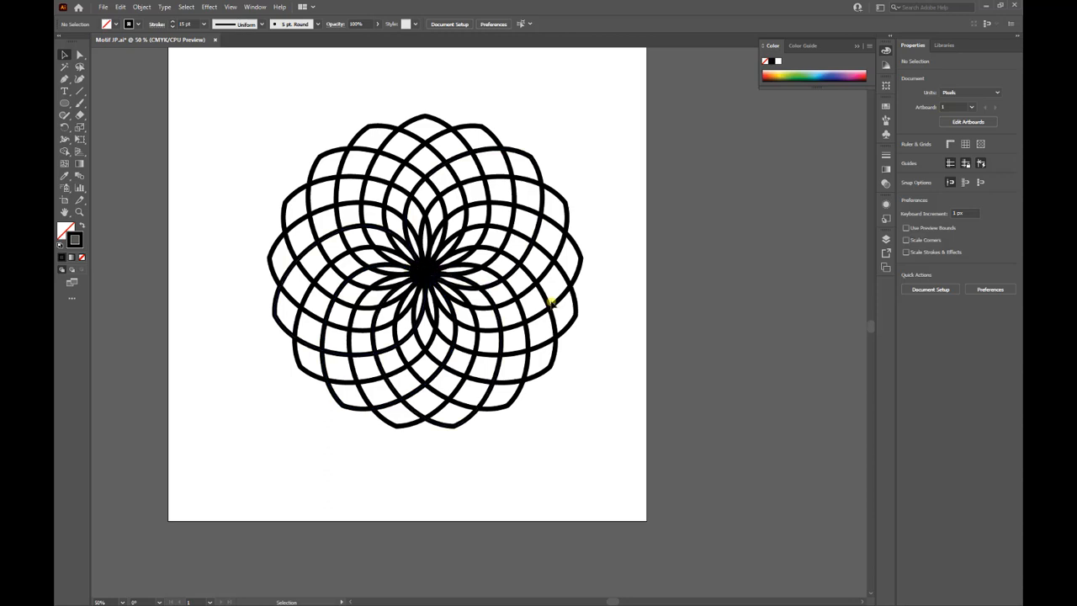
With nothing selected, prepare the Ellipse tool with a white fill and no stroke.
left_click(63, 106)
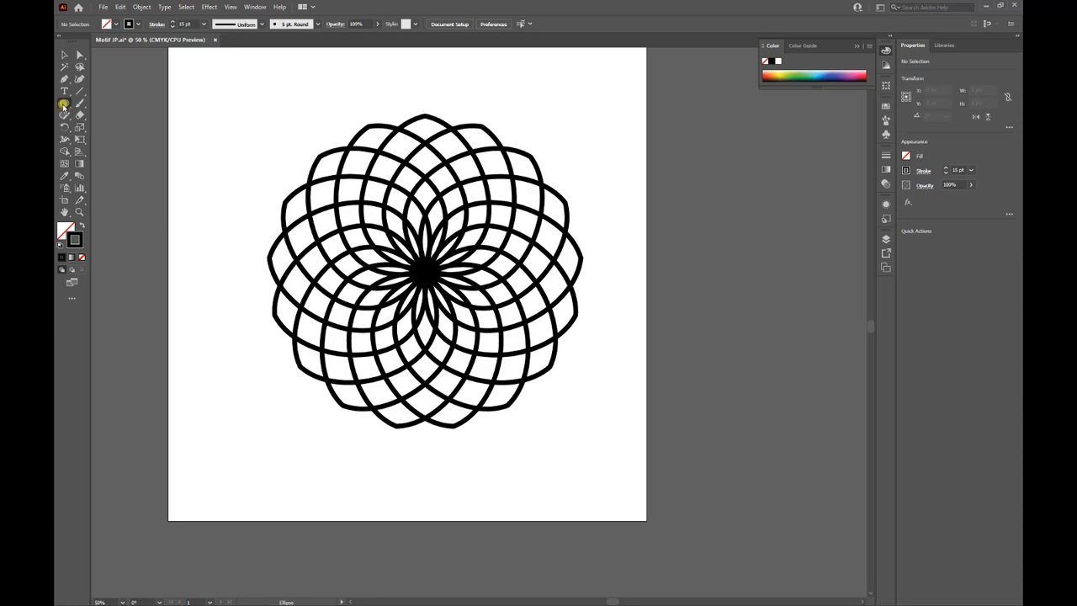
left_click(108, 25)
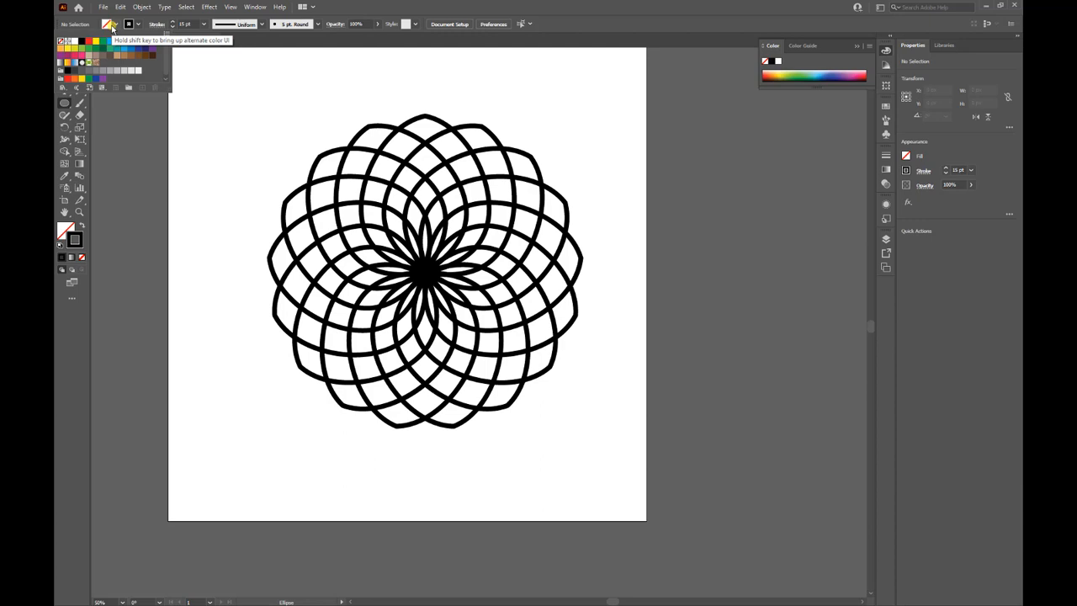
left_click(75, 42)
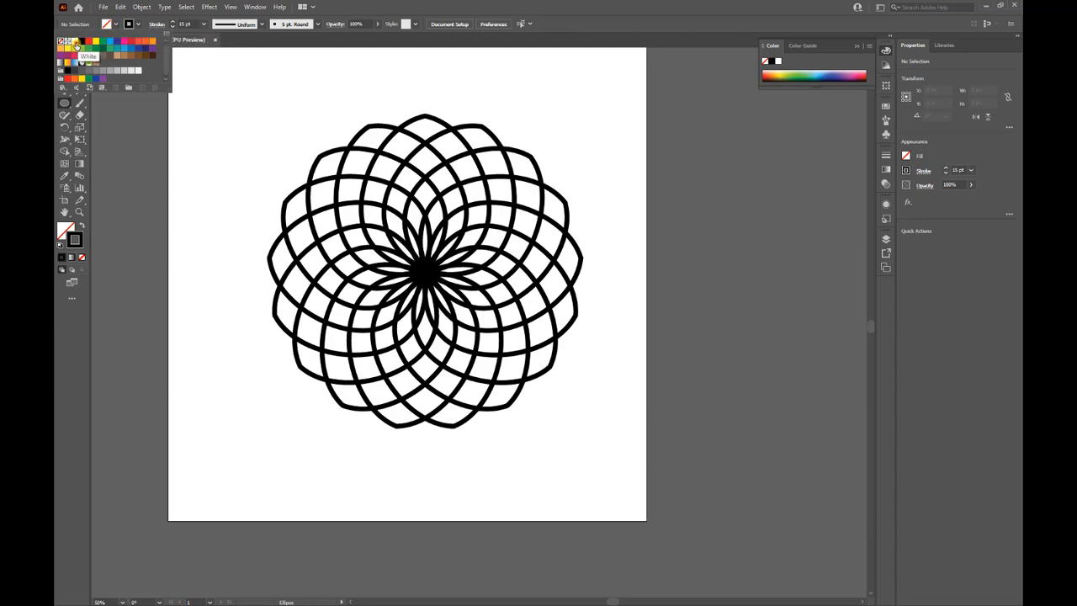
left_click(139, 26)
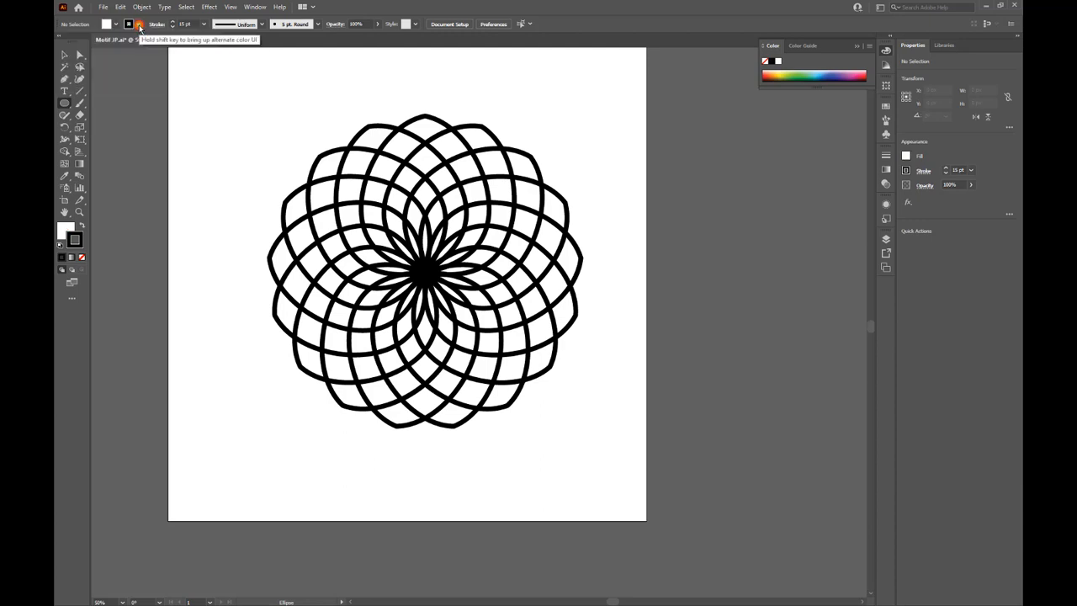
left_click(139, 27)
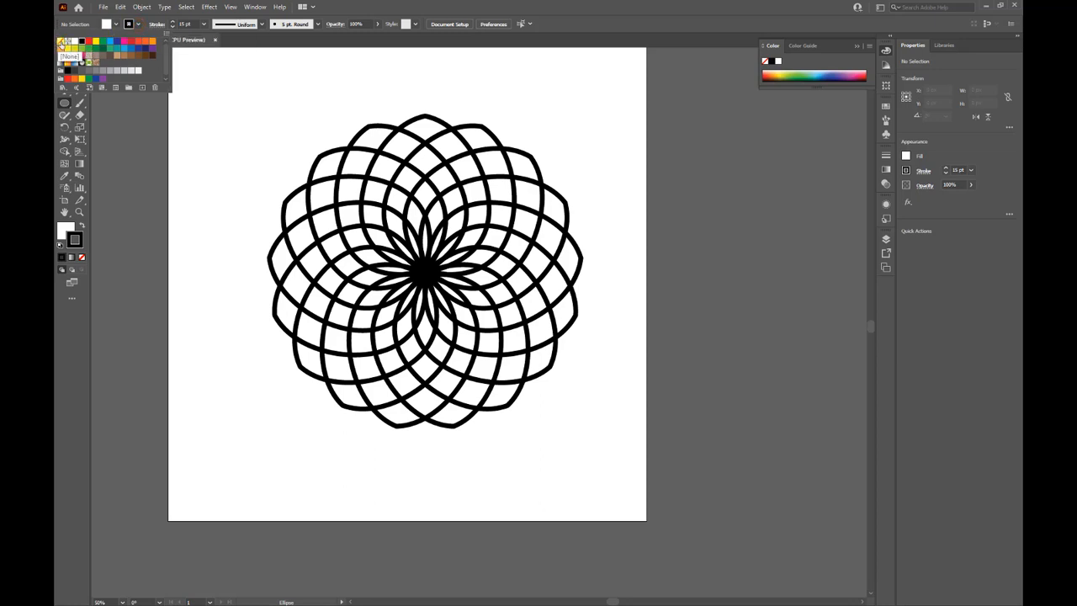
left_click(61, 42)
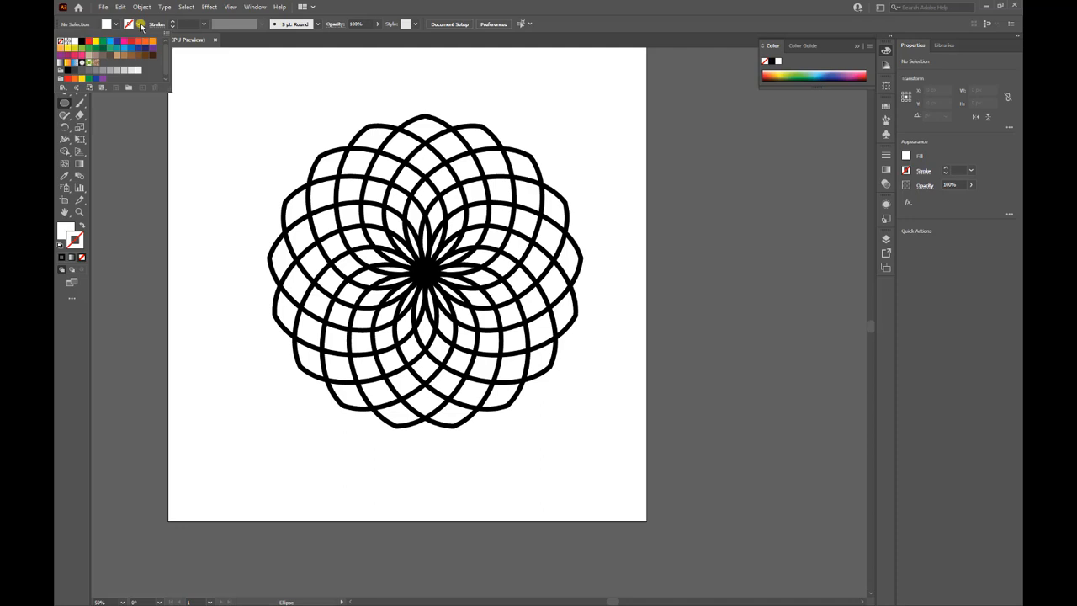
left_click(155, 15)
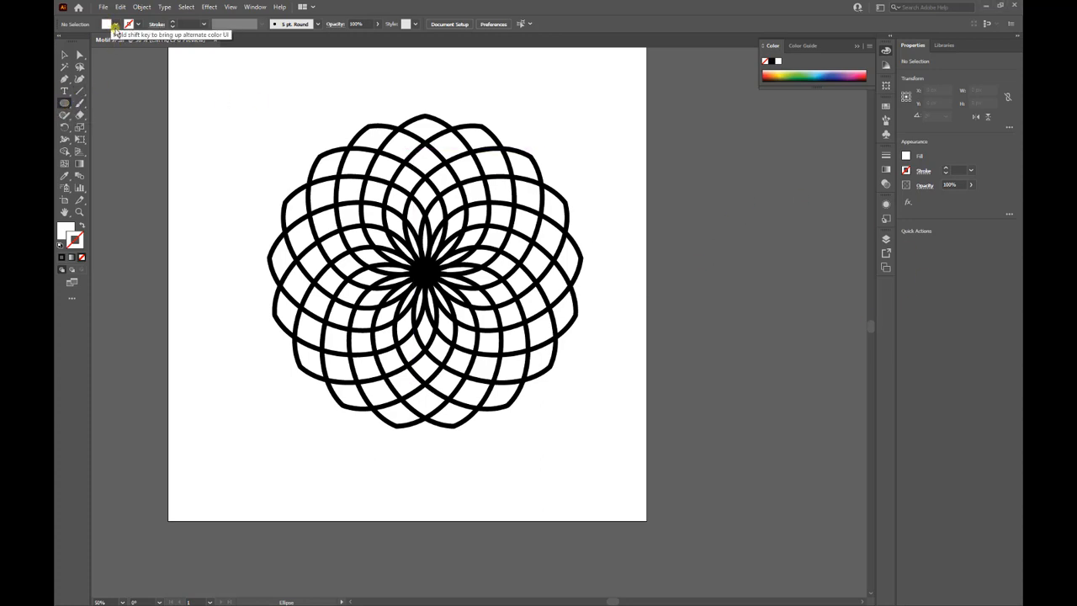
Create a 65 x 65 px circle on the blank area at the flower's upper left.
left_click(243, 131)
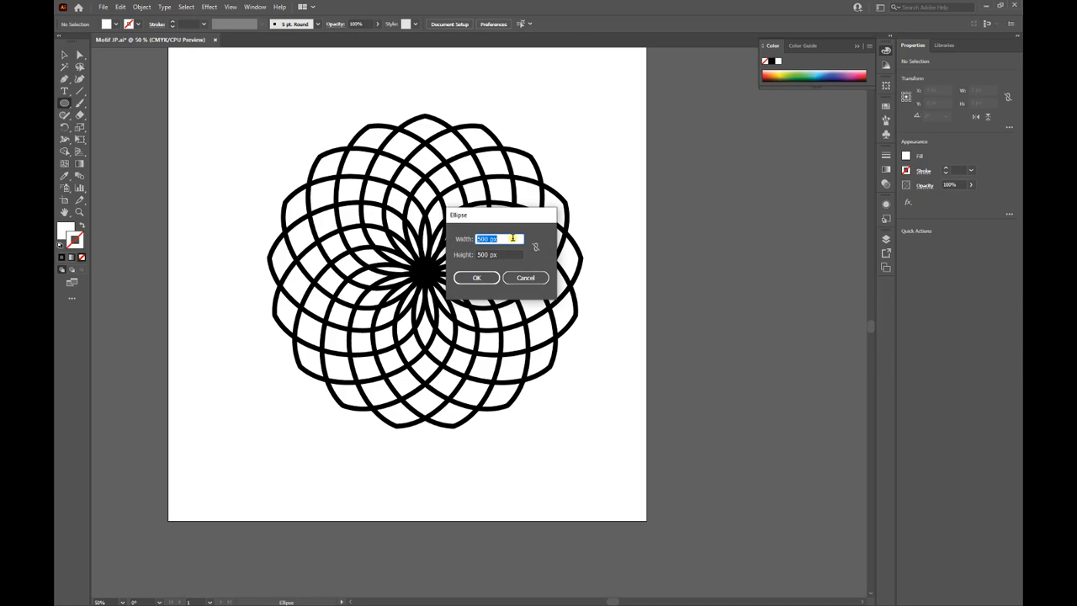
type("65")
key("Tab")
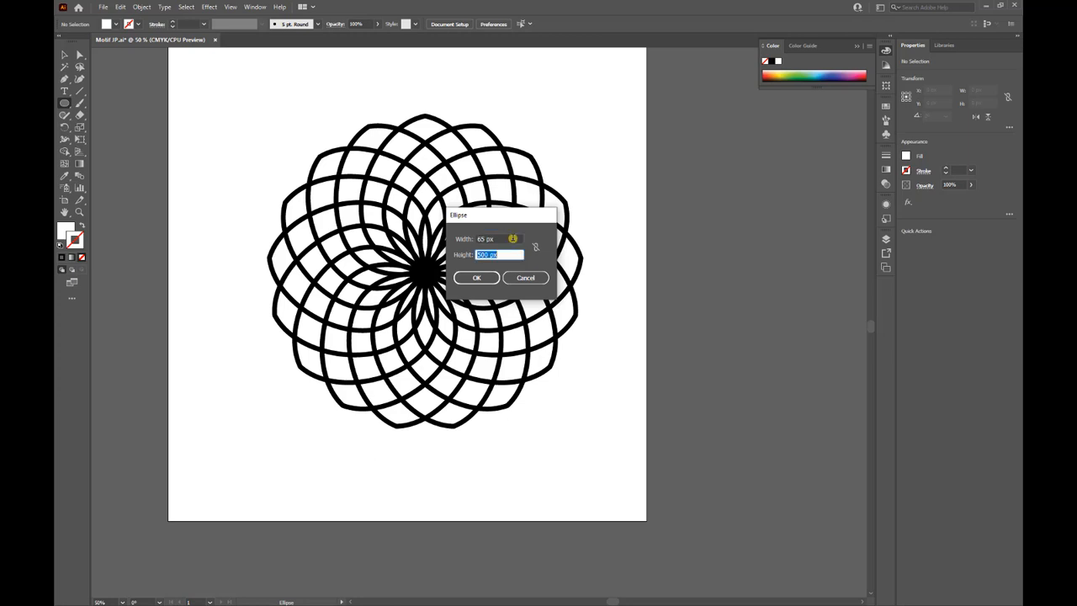
type("65")
key("Return")
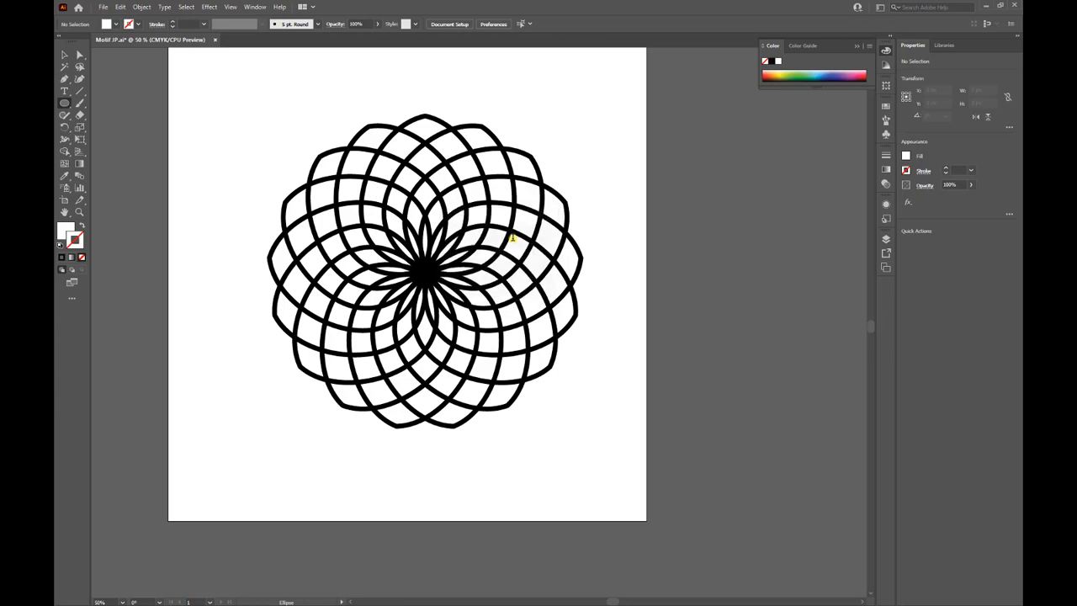
Place the white circle over the flower's centre where all the petal tips meet, and deselect it.
left_click(65, 56)
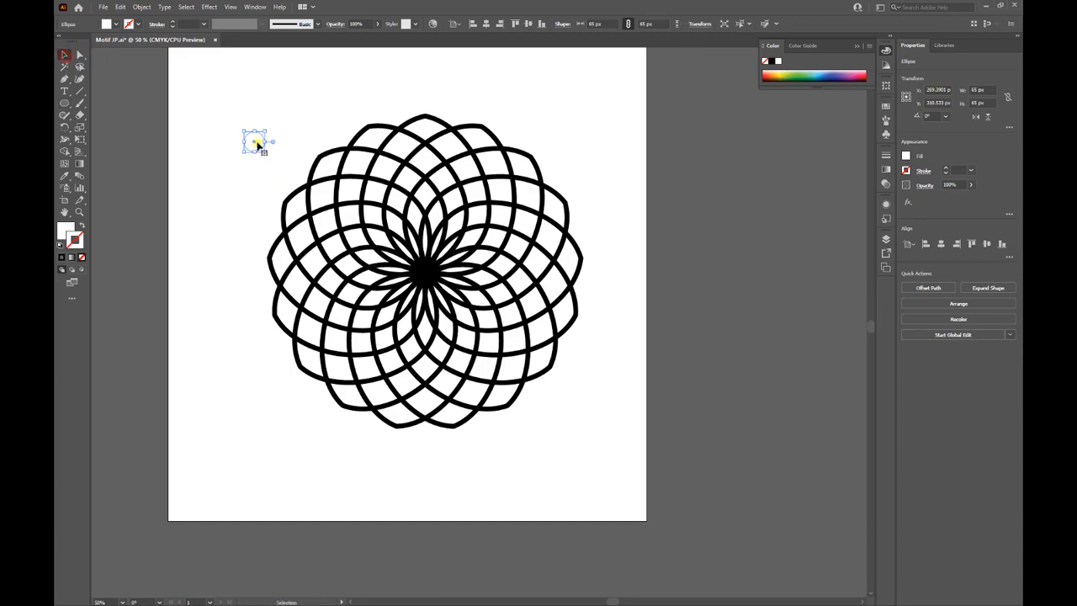
left_click_drag(258, 142, 427, 271)
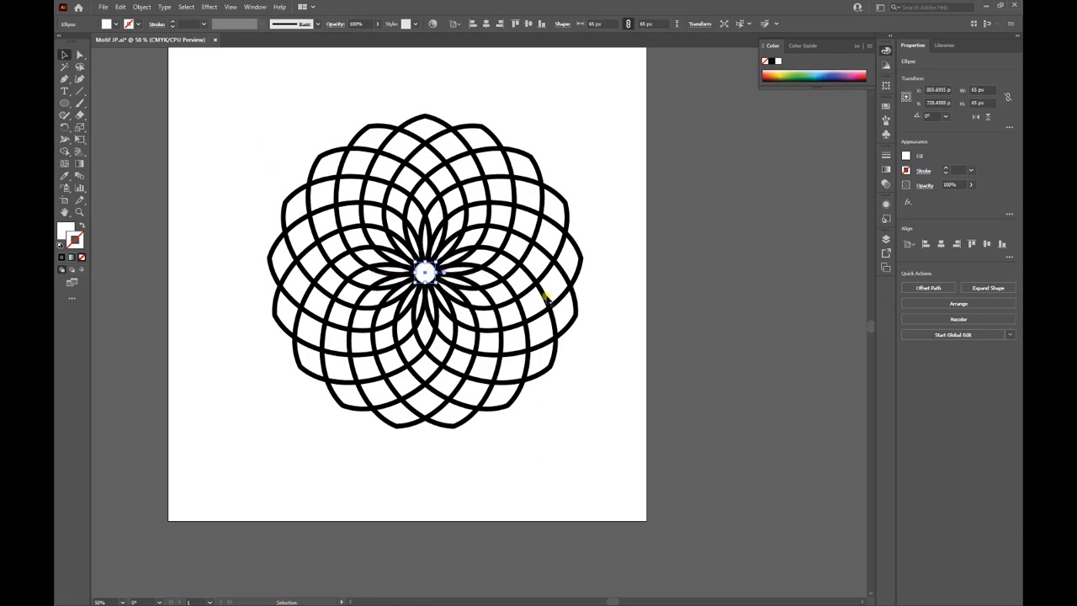
left_click(618, 278)
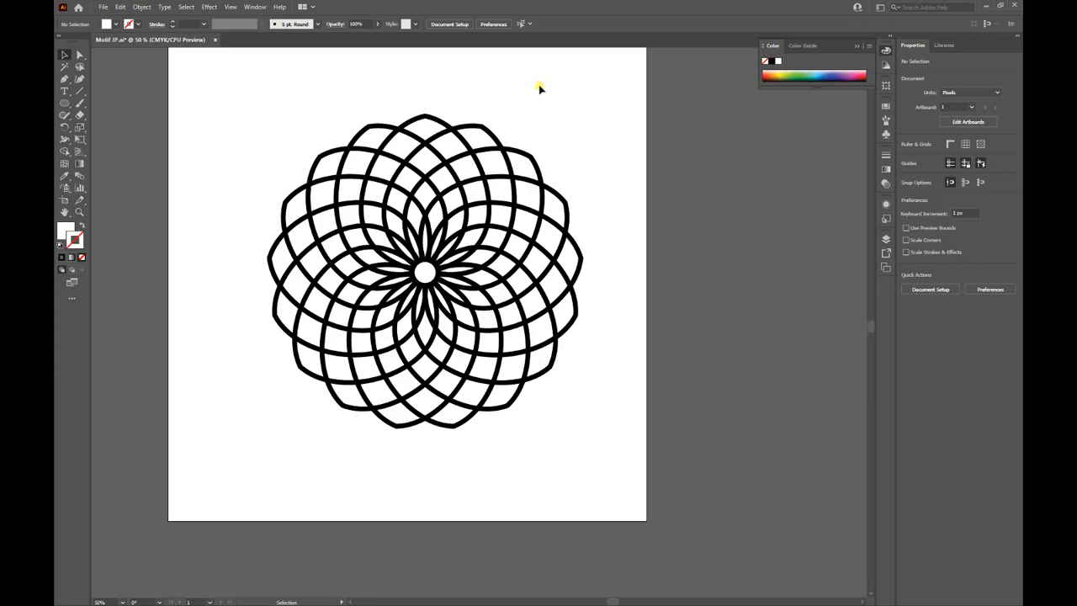
Create a 25 x 25 px circle with a black fill and no stroke just outside the flower's upper-left edge.
left_click(64, 103)
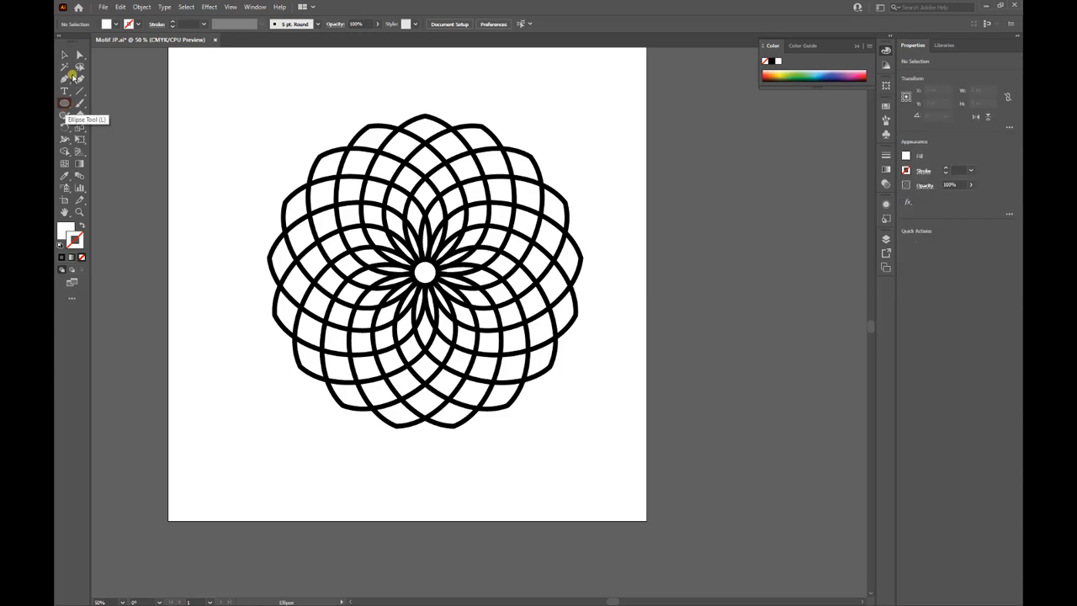
left_click(107, 24)
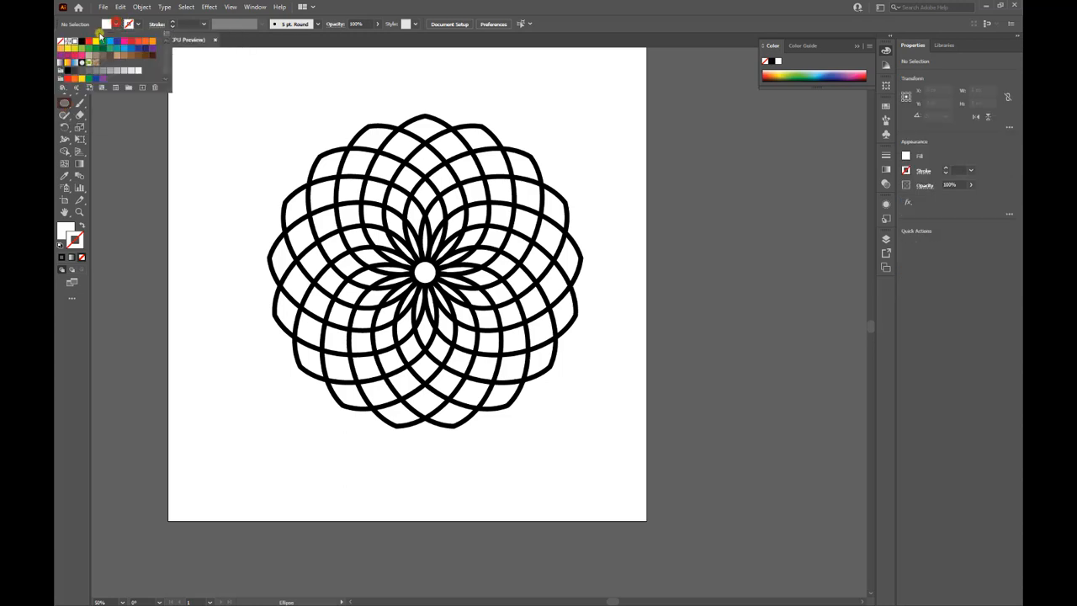
left_click(80, 43)
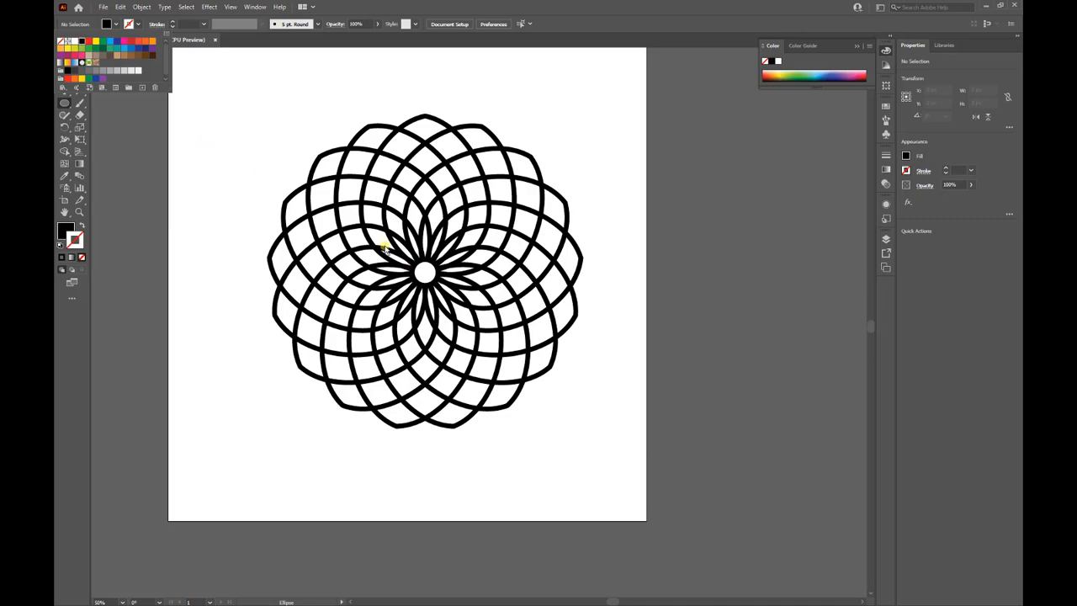
left_click(303, 167)
left_click(290, 157)
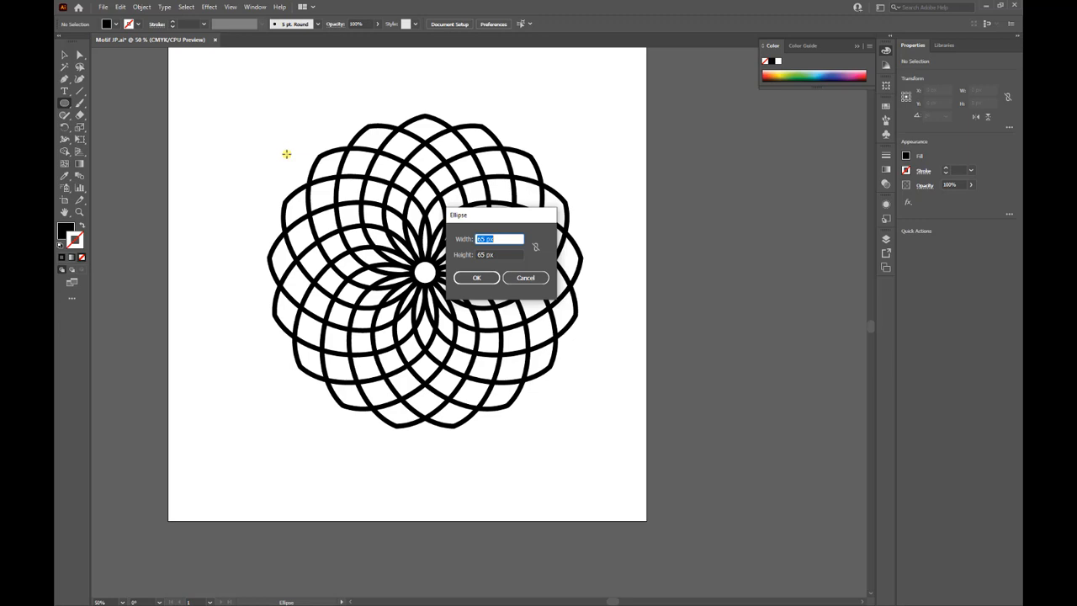
type("25")
key("Tab")
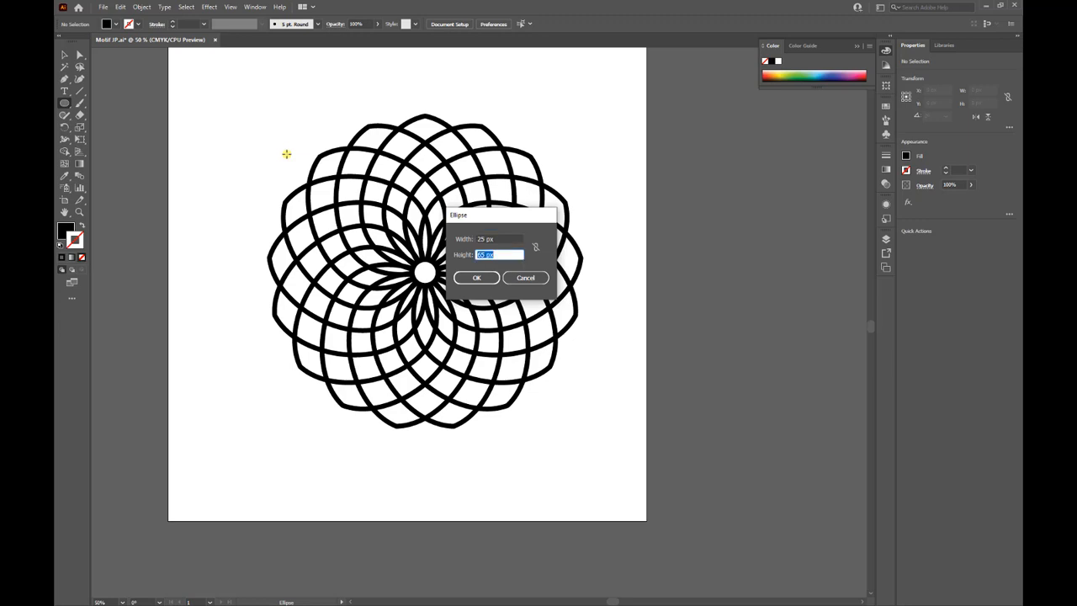
type("25")
key("Return")
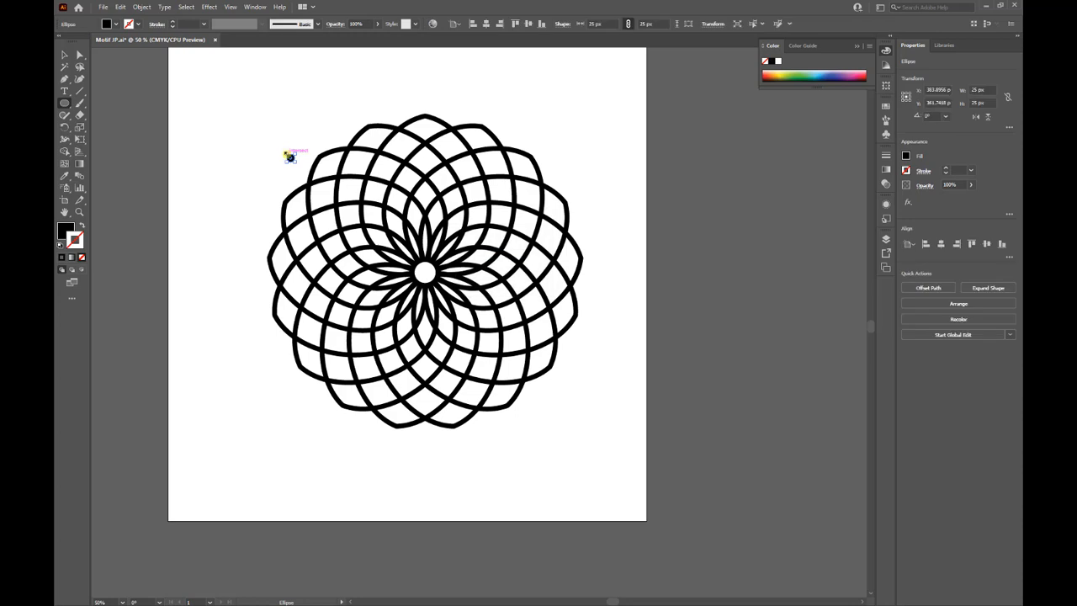
Move the small black circle into the middle of the white circle at the flower's centre, fine-tune its position and deselect it.
left_click(63, 56)
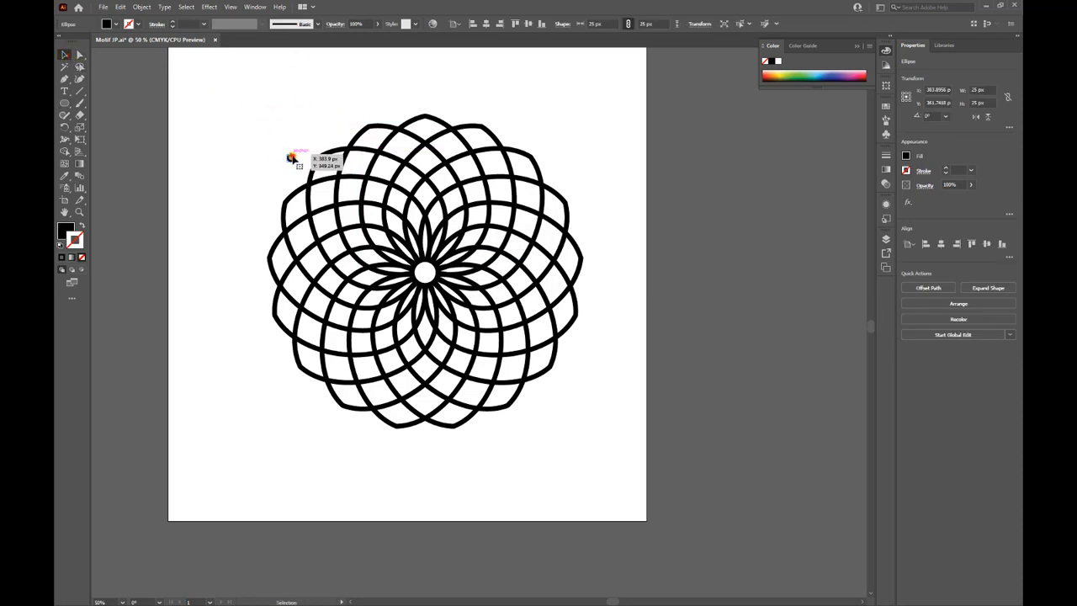
left_click_drag(291, 158, 425, 270)
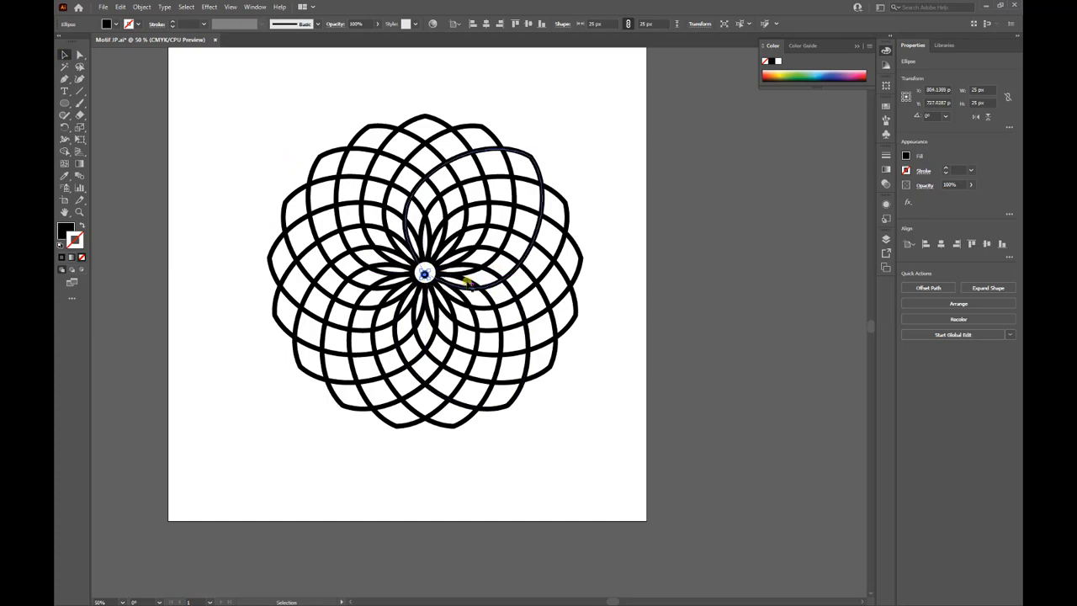
scroll(418, 295, "up", 1)
scroll(416, 301, "up", 1)
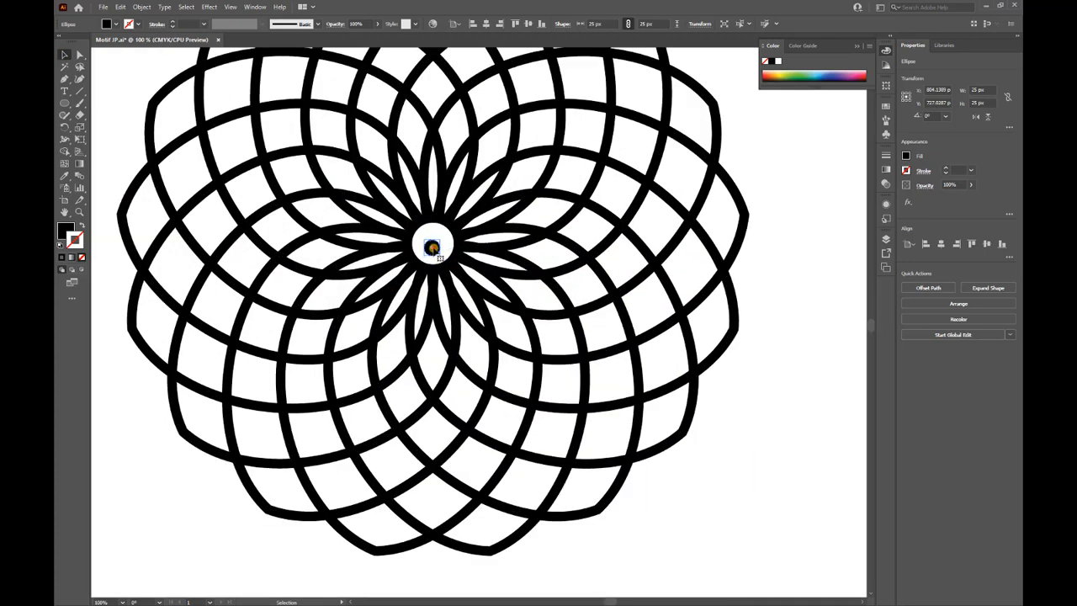
left_click_drag(432, 241, 429, 240)
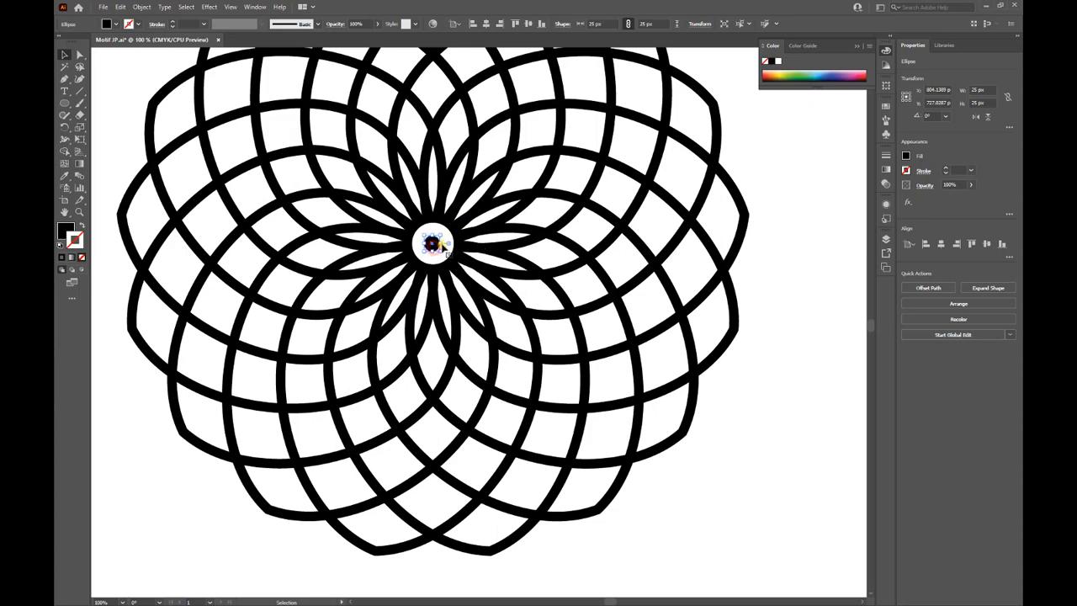
left_click(751, 260)
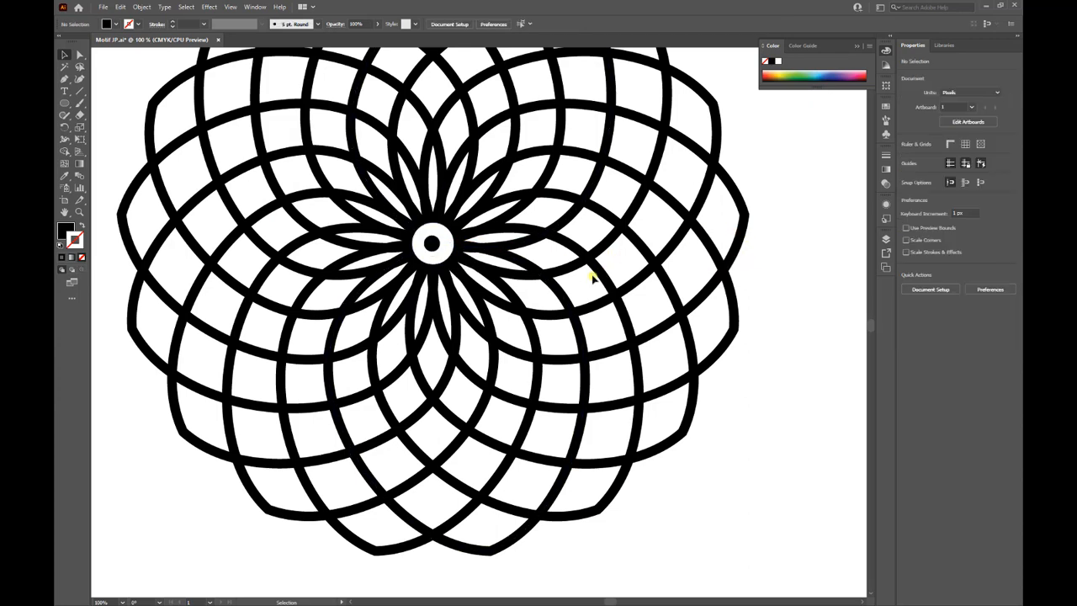
left_click(430, 243)
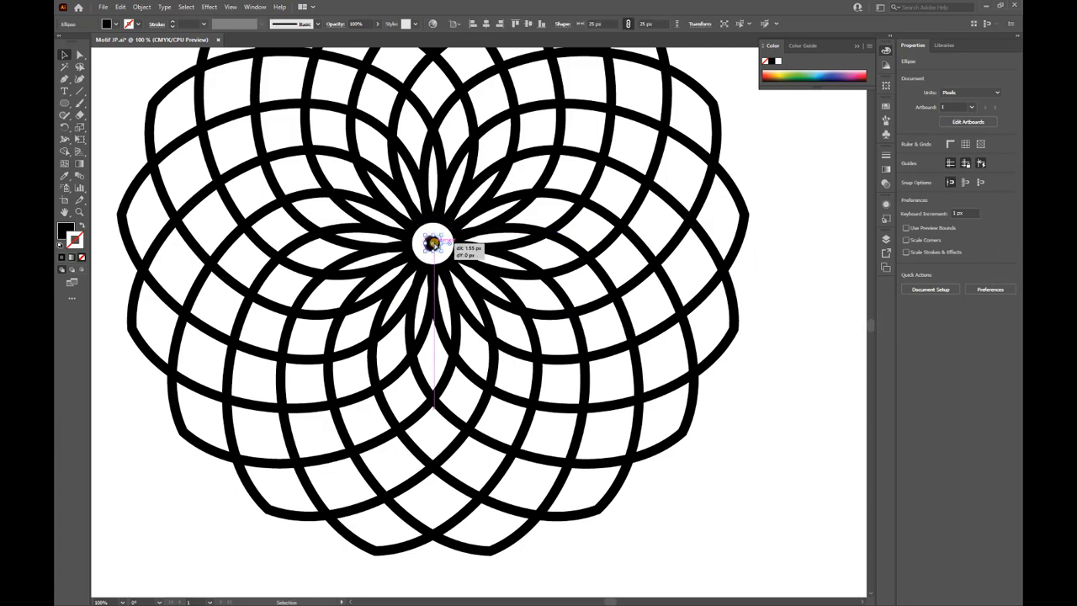
left_click(786, 277)
scroll(541, 244, "down", 1)
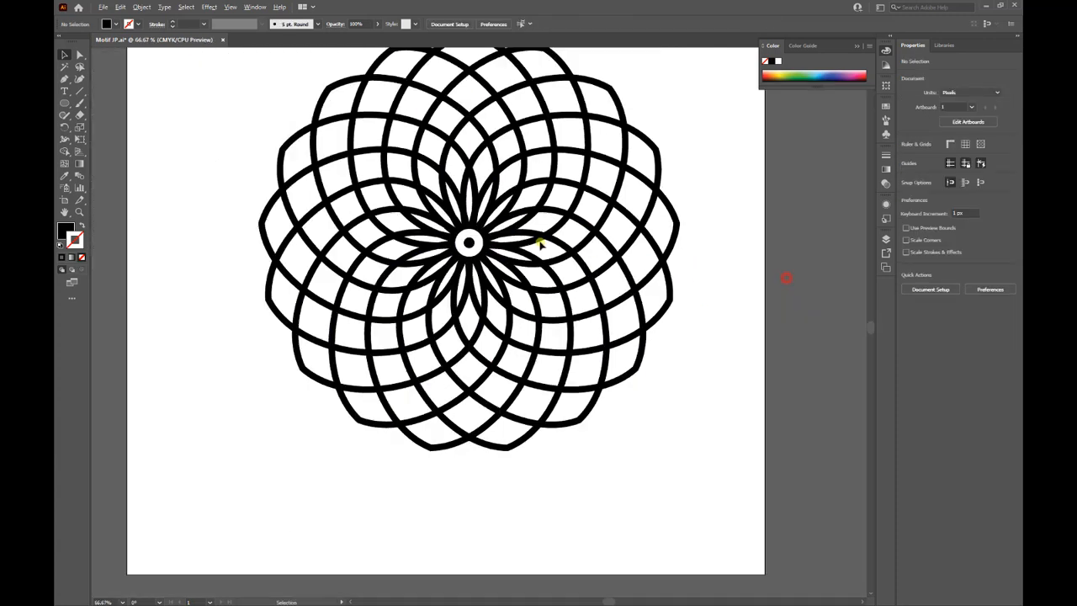
scroll(541, 244, "right", 2)
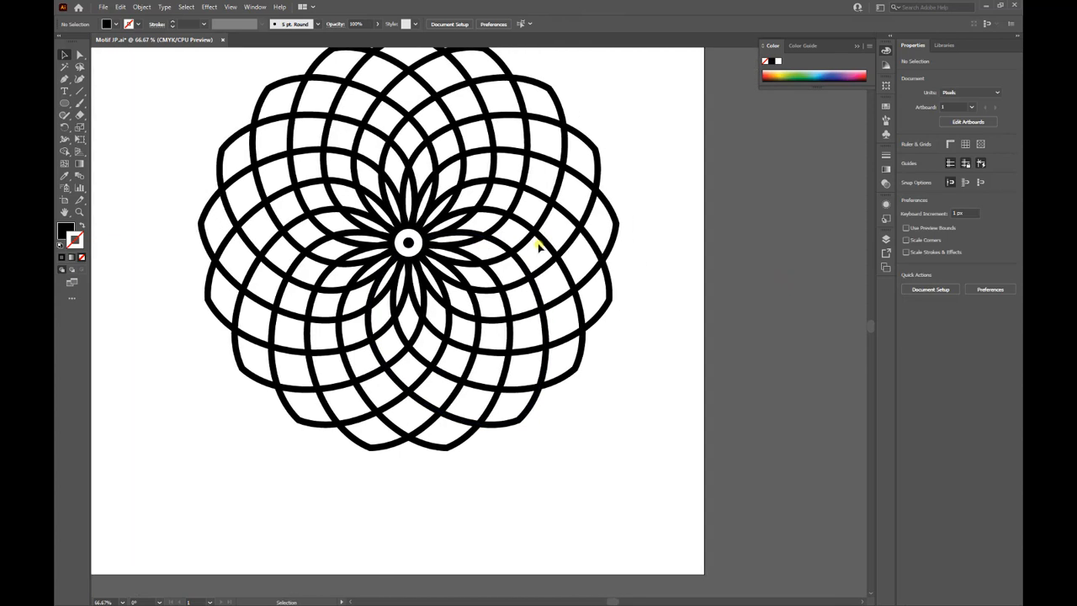
scroll(541, 243, "up", 2)
scroll(538, 244, "down", 1)
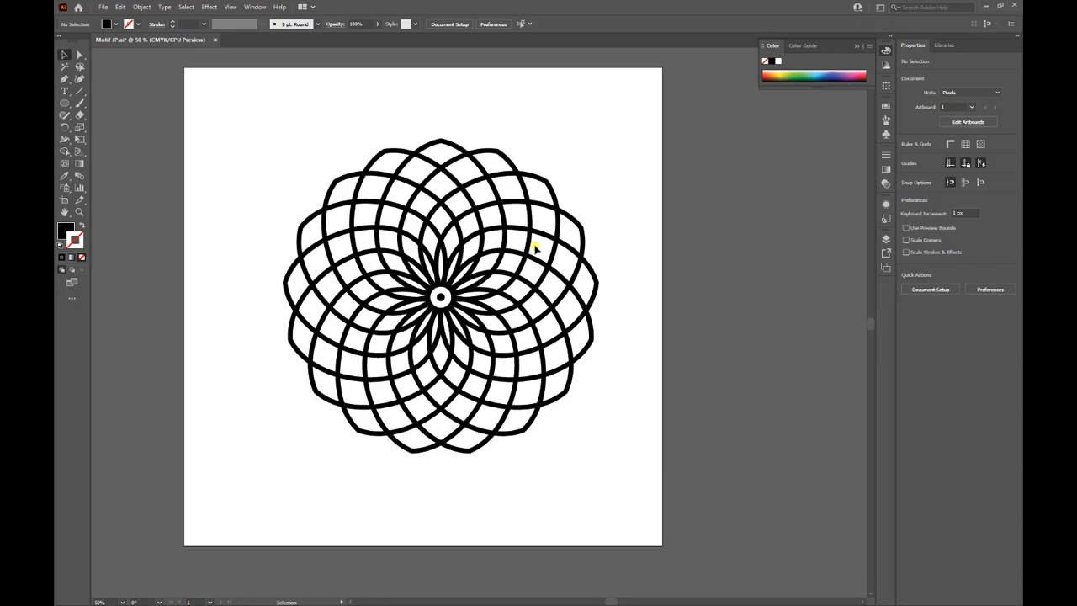
With nothing selected, prepare the Ellipse tool with no fill and a 15 pt black stroke.
key("a")
key("v")
left_click(64, 103)
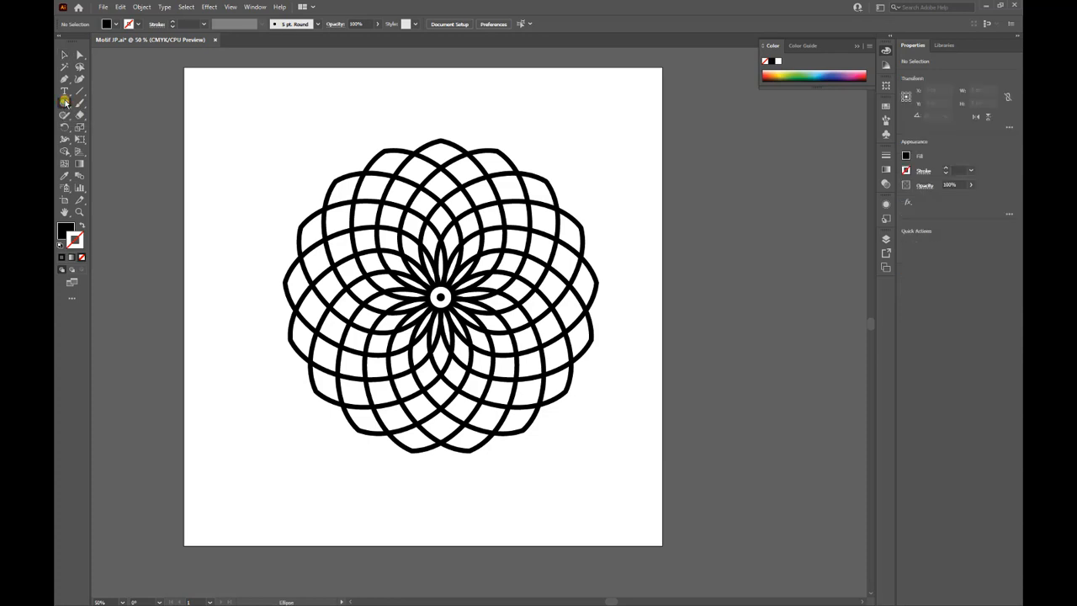
left_click(111, 26)
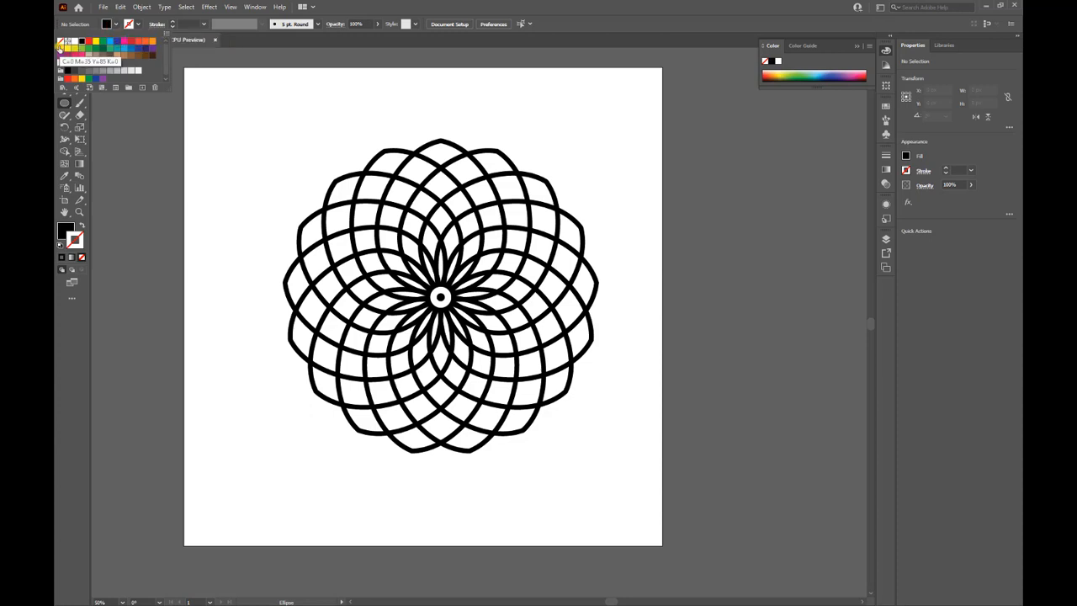
left_click(60, 42)
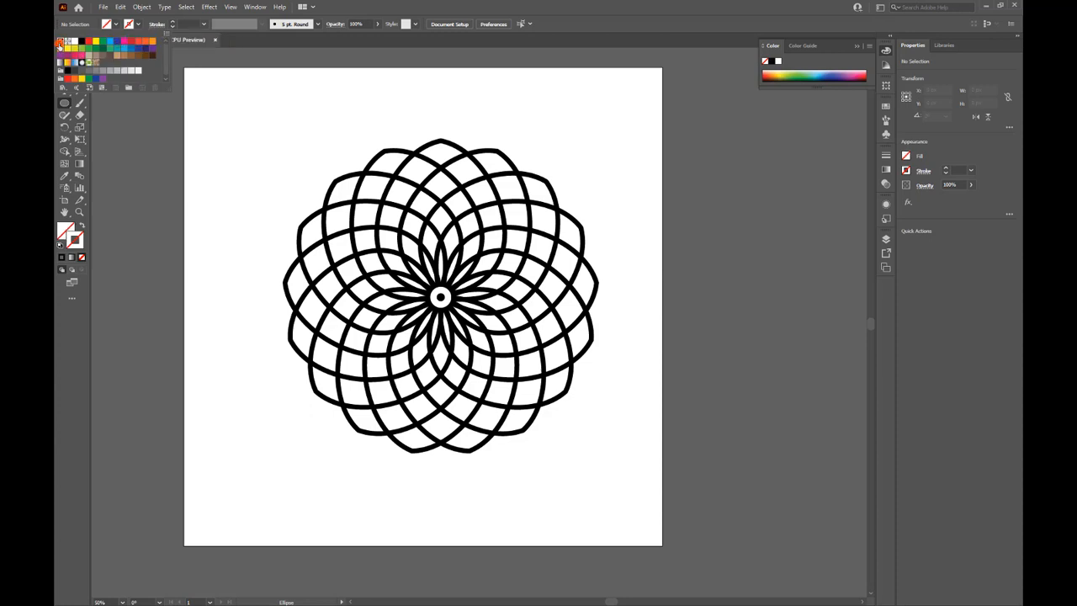
left_click(139, 25)
left_click(82, 44)
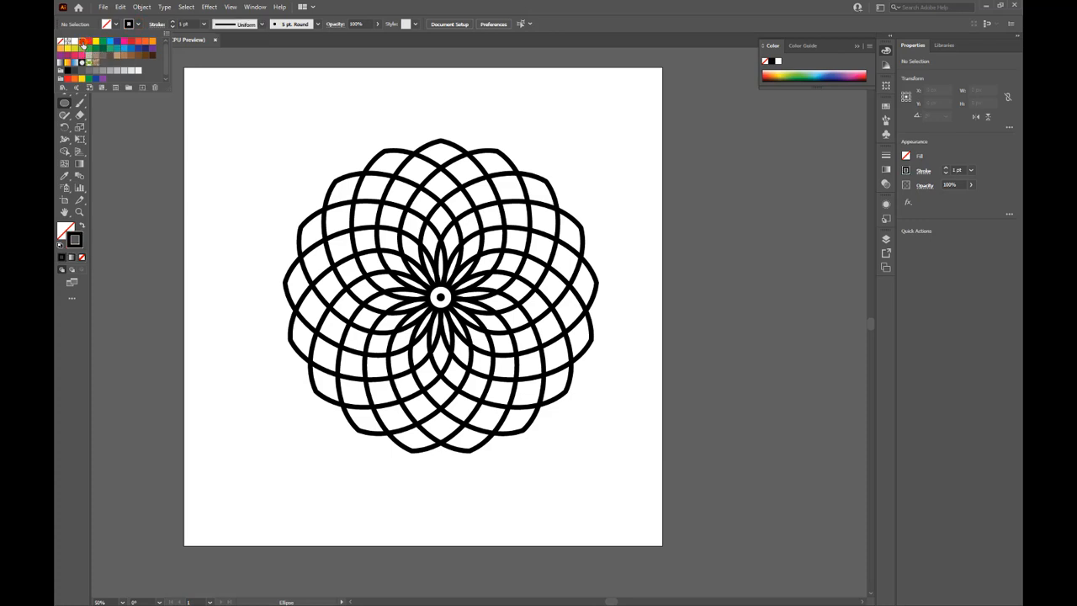
left_click(181, 25)
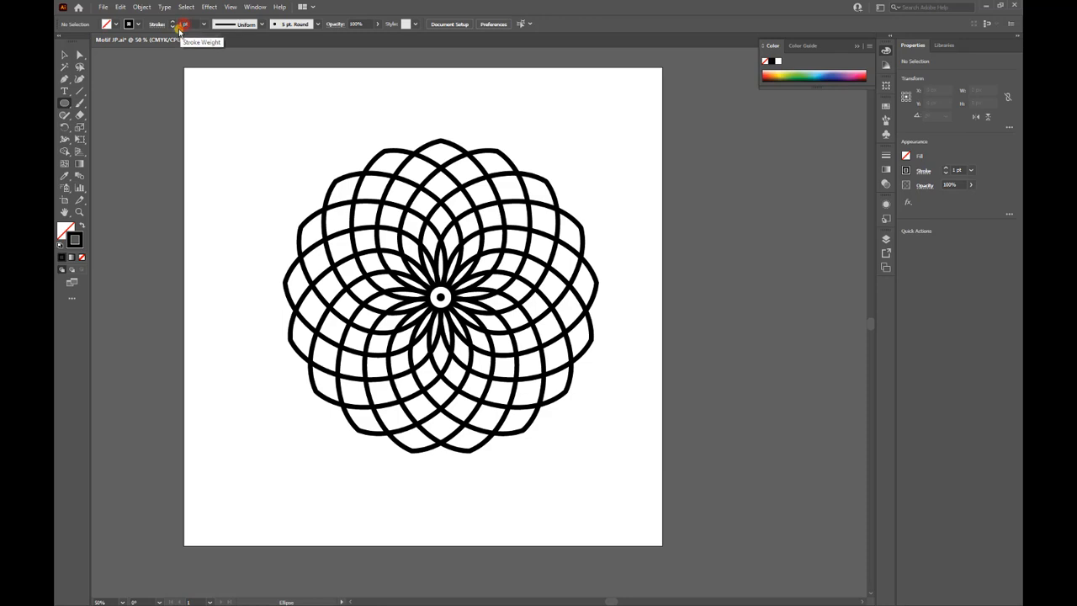
left_click(179, 24)
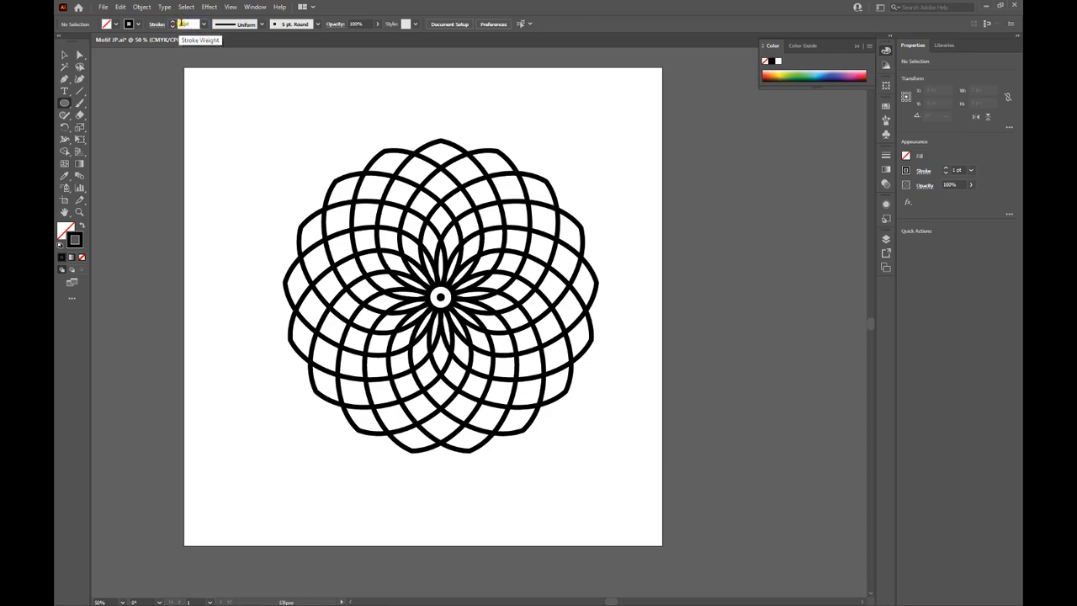
Create a 1000 x 1000 px circle starting from the blank area at the flower's upper left.
left_click(358, 129)
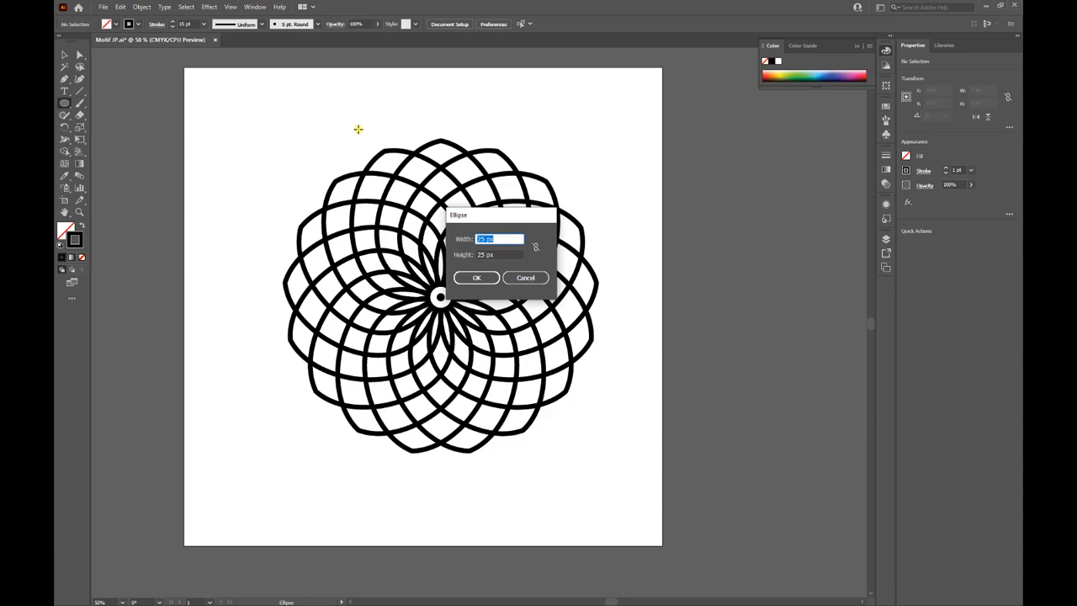
type("1000")
key("Tab")
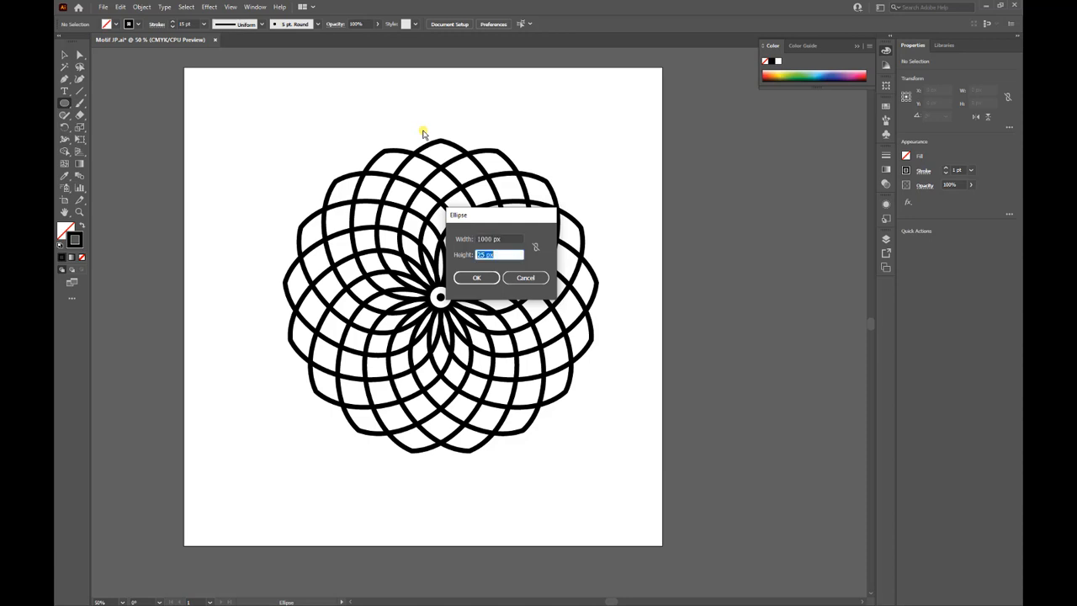
type("1000")
key("Return")
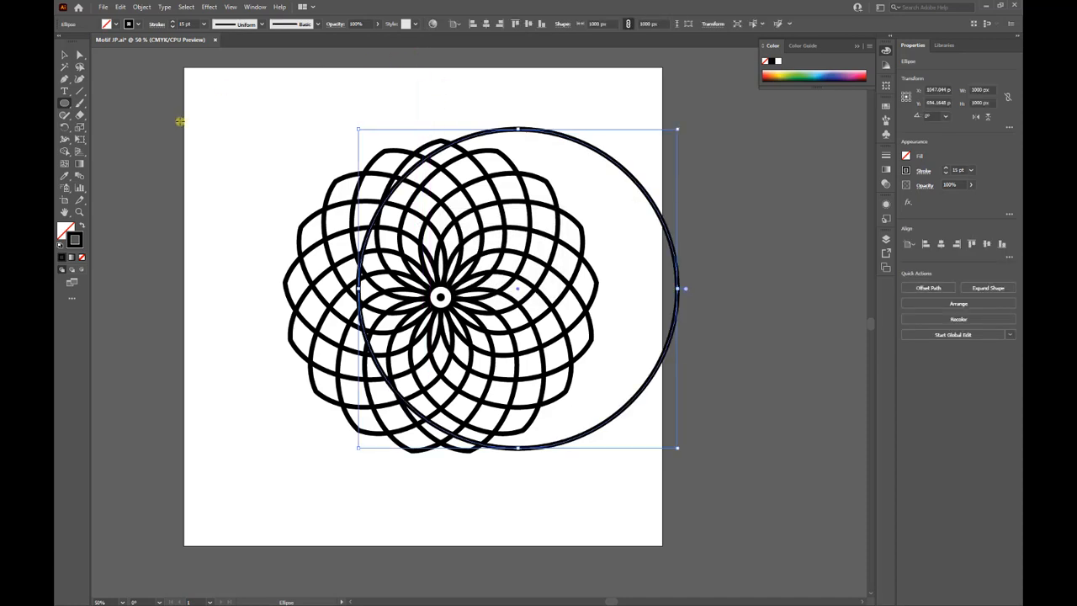
Move the large circle so that it encloses the flower concentrically, and deselect it.
left_click(67, 55)
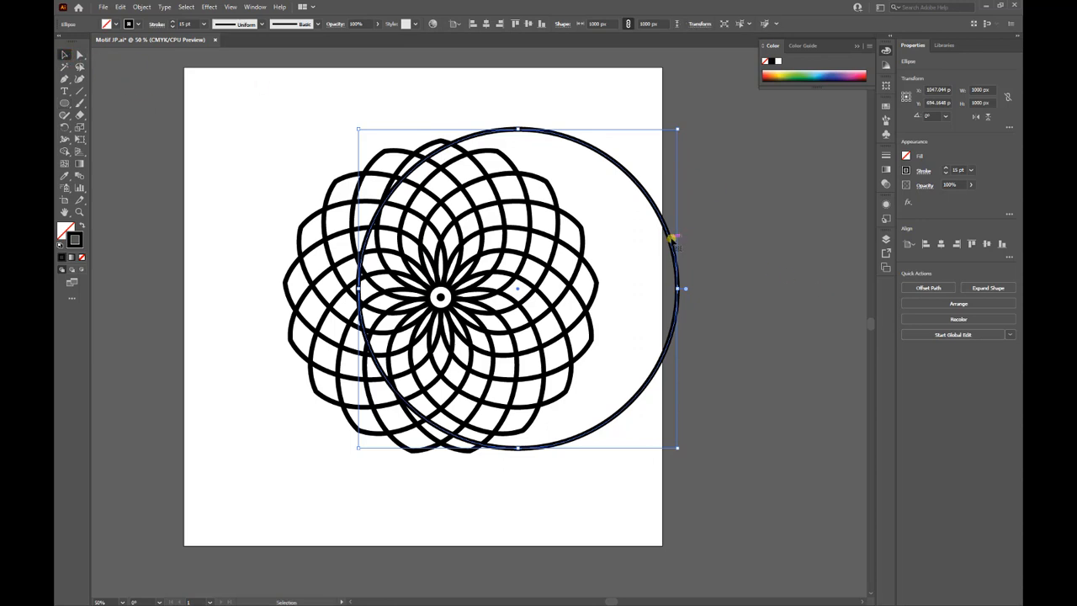
left_click_drag(664, 239, 593, 247)
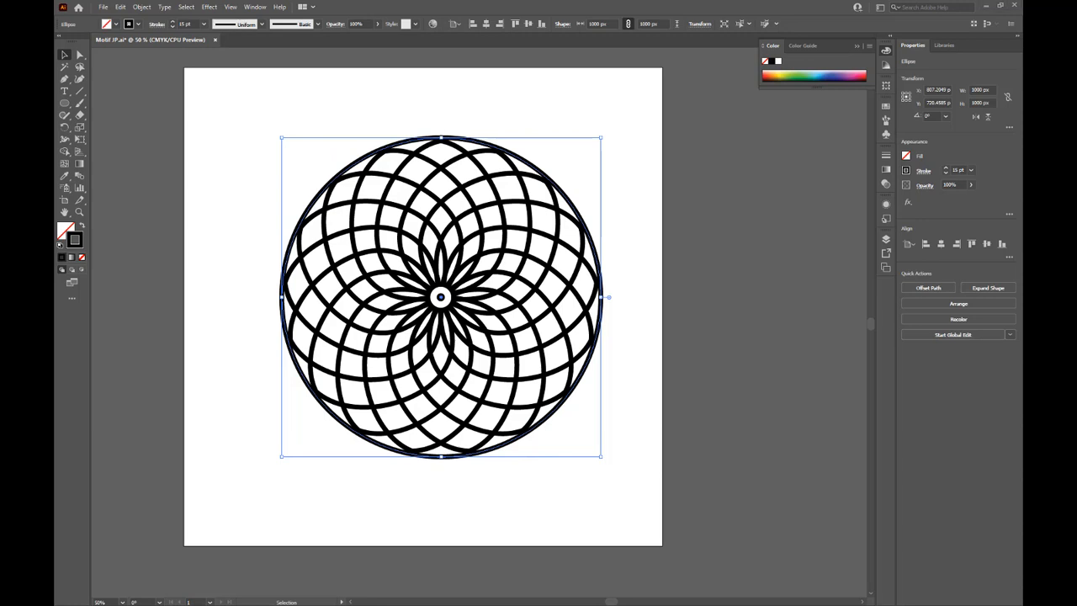
left_click(281, 80)
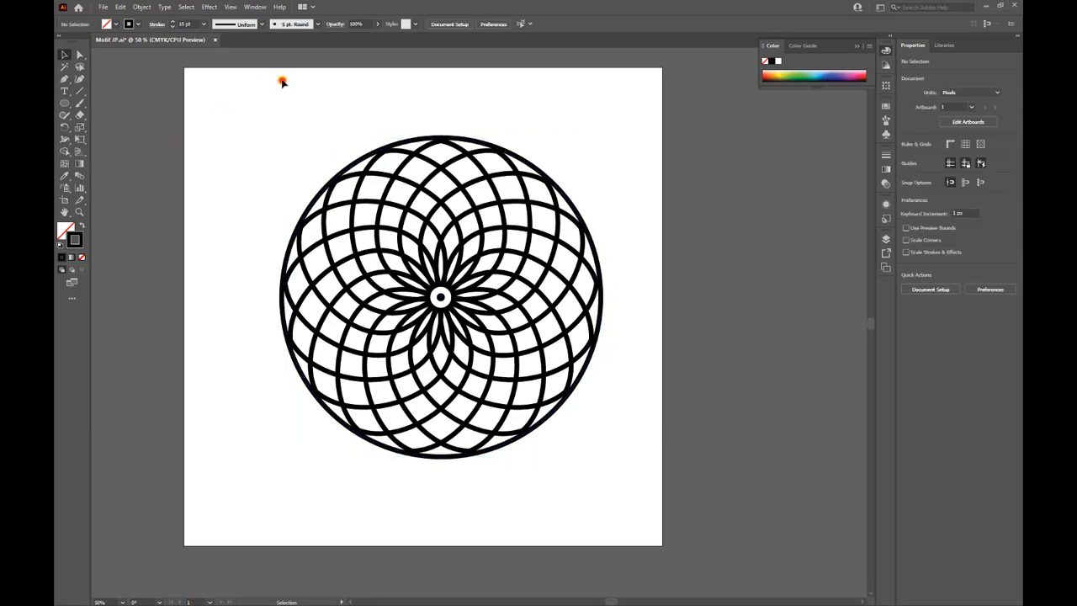
Select the whole motif, align all its objects to their horizontal and vertical centres, and deselect them.
left_click(64, 58)
left_click_drag(235, 109, 657, 481)
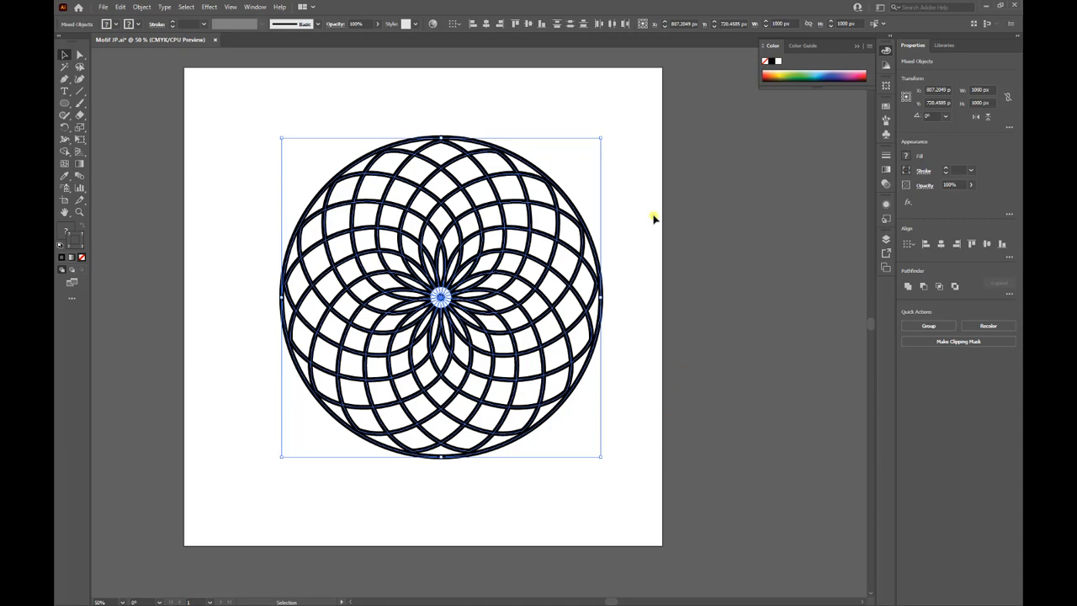
left_click(487, 26)
left_click(486, 25)
left_click(484, 24)
left_click(485, 25)
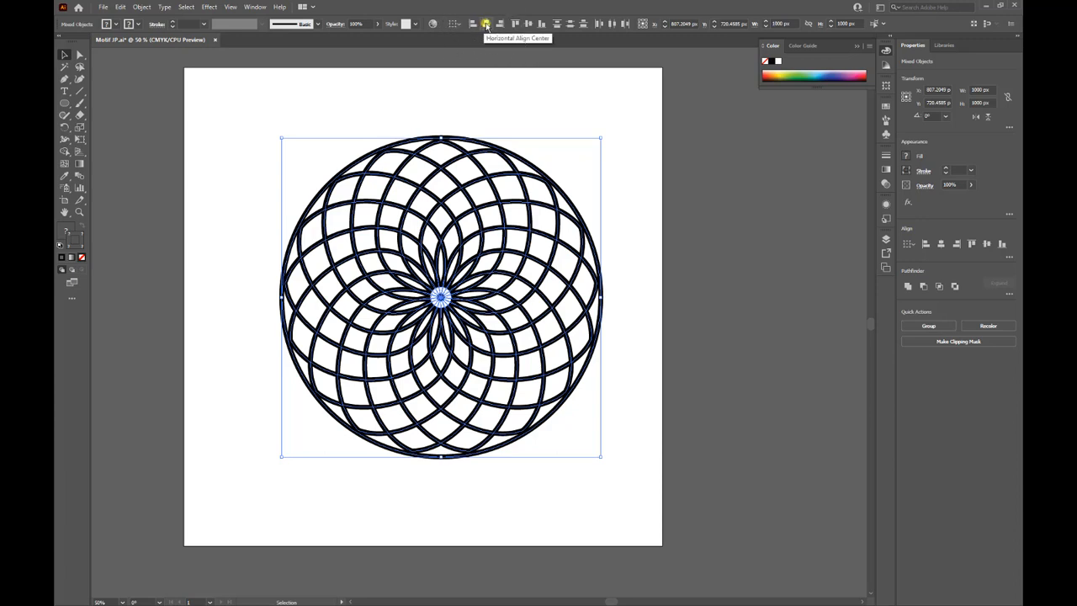
left_click(485, 24)
left_click(530, 24)
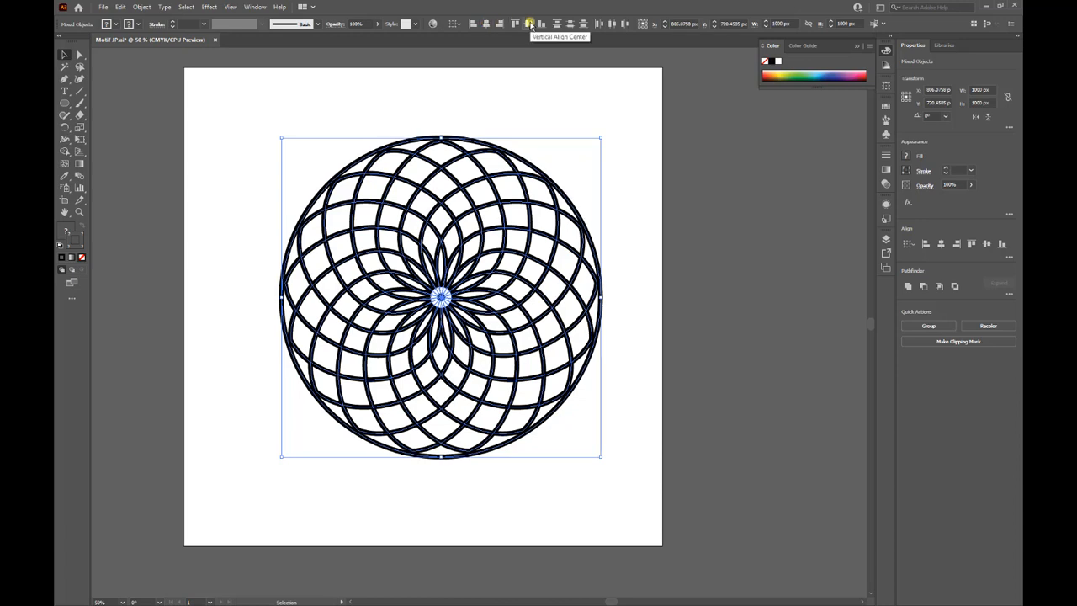
left_click(530, 24)
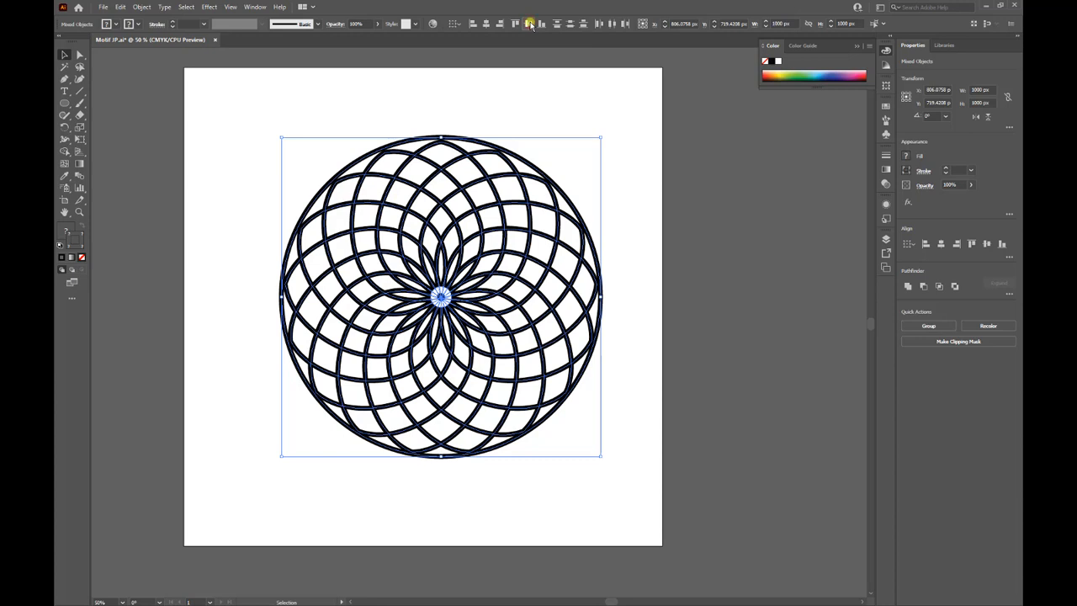
left_click(646, 292)
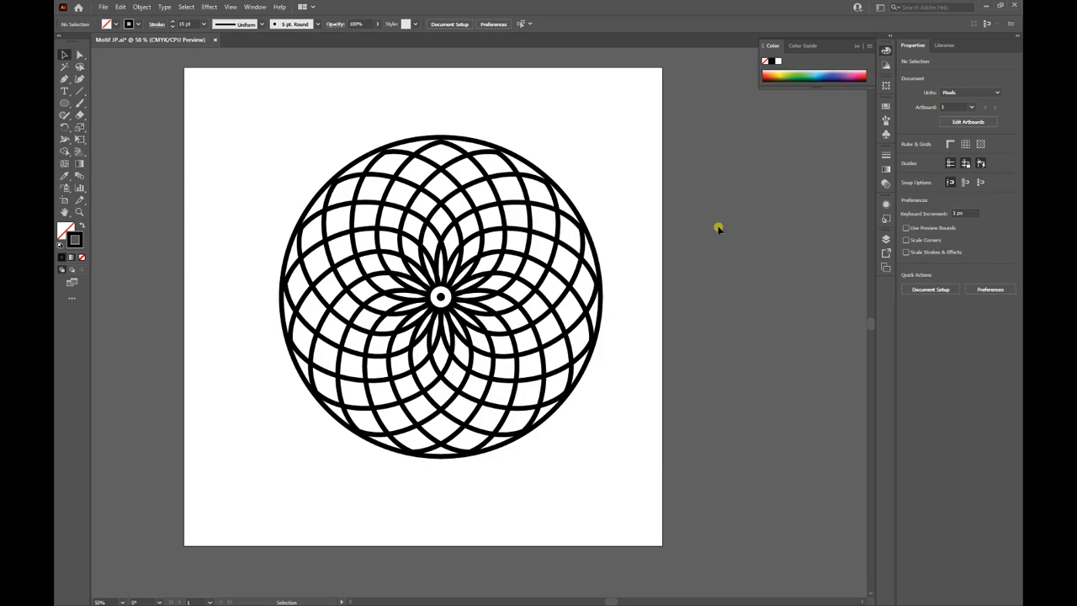
Offset the path of the large enclosing circle outward by 20 px with Miter joins.
left_click(61, 54)
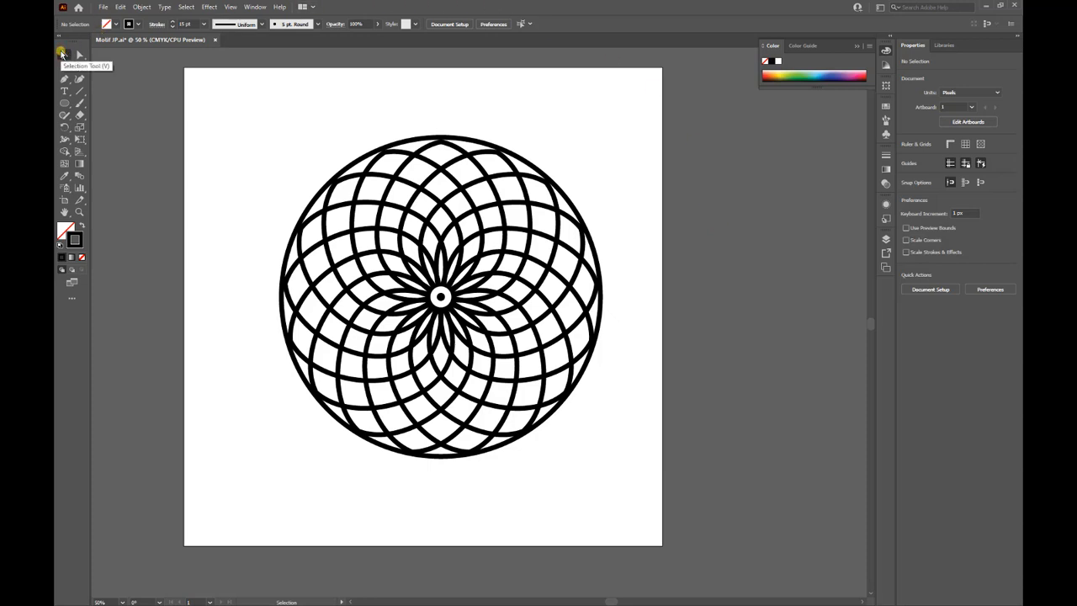
left_click(364, 160)
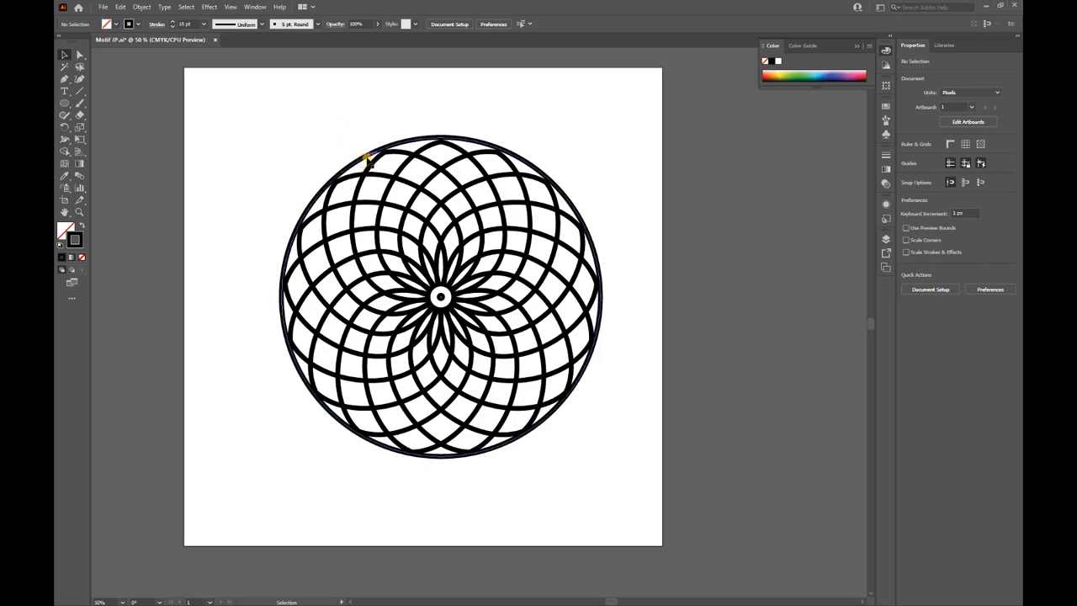
left_click(364, 159)
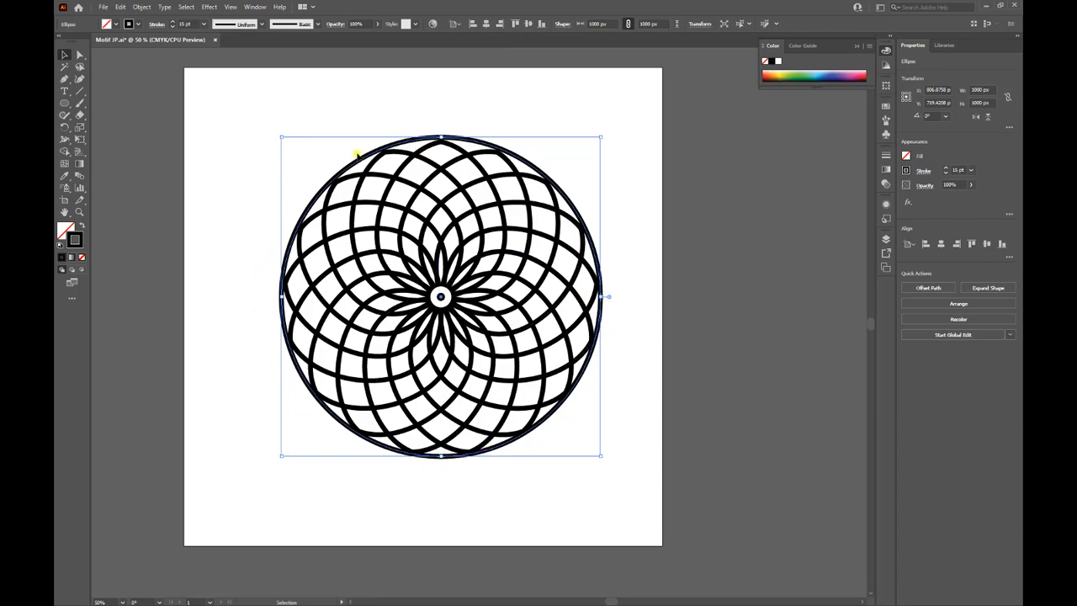
left_click(138, 6)
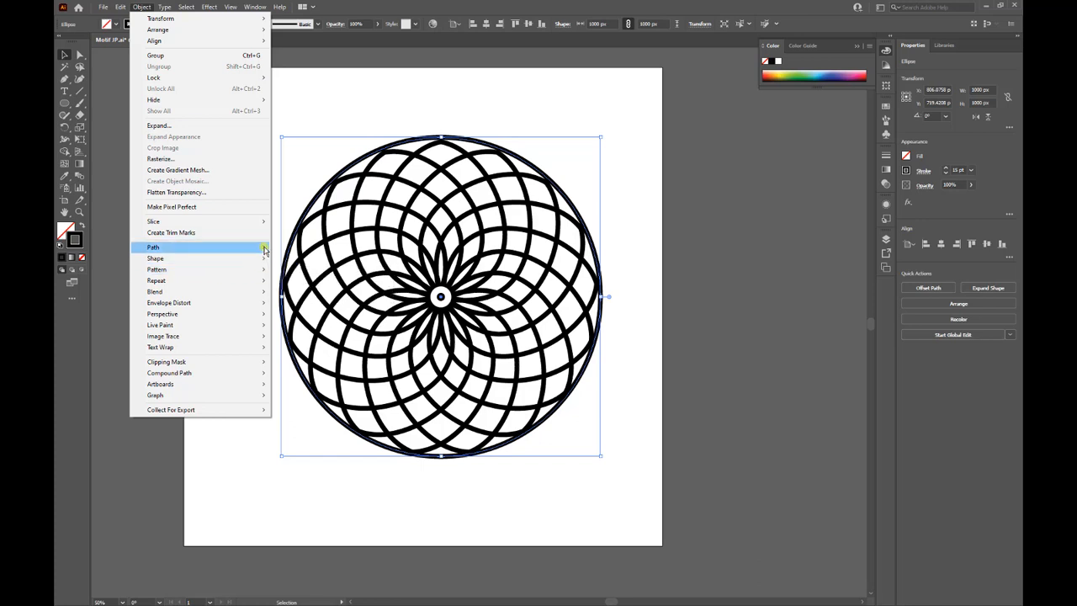
mouse_move(264, 249)
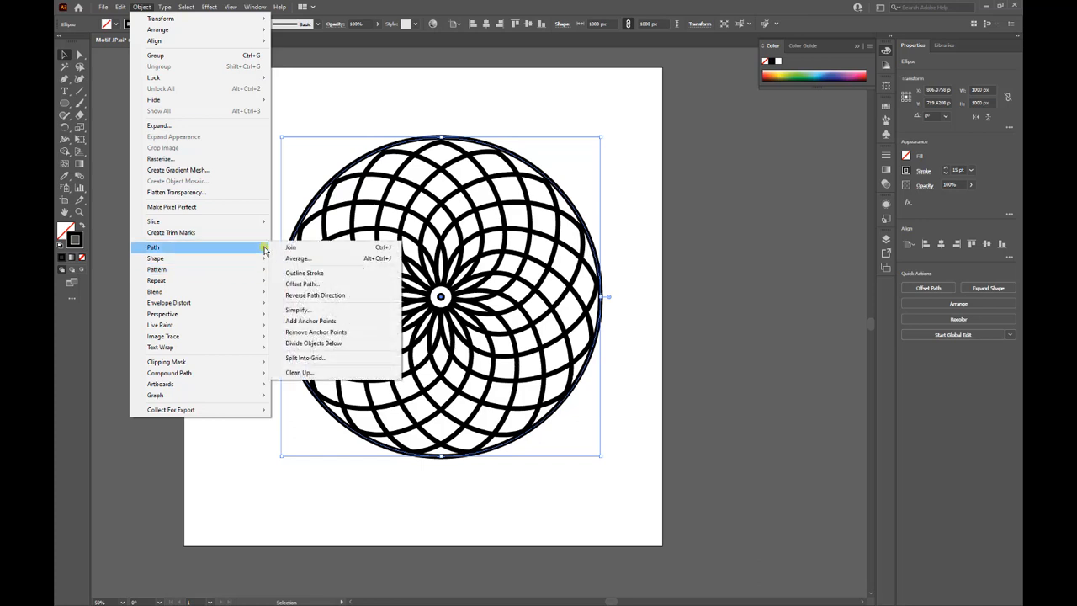
left_click(341, 284)
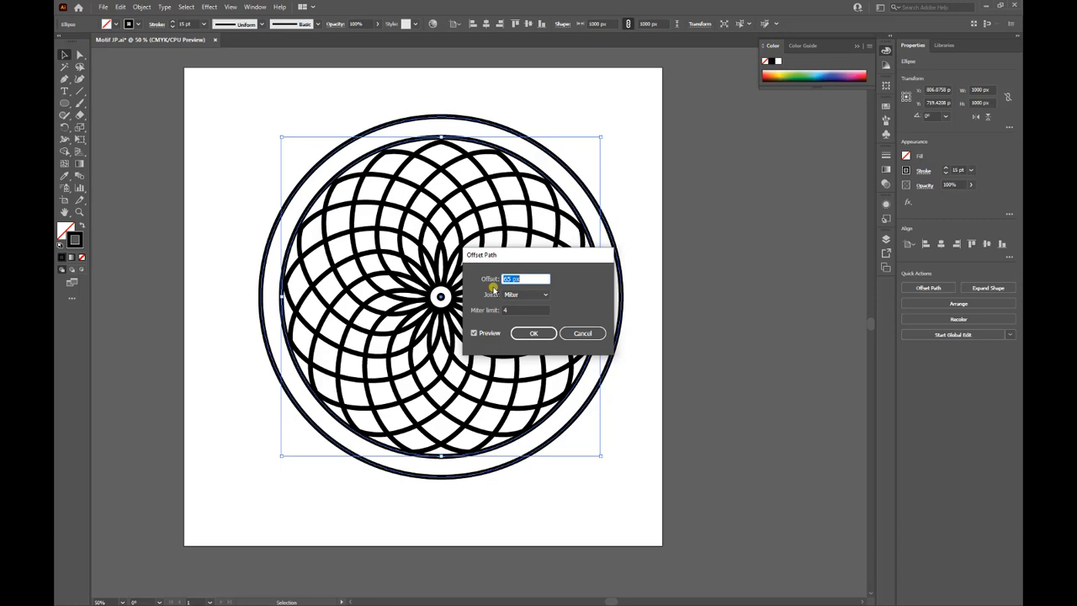
type("20")
left_click(532, 333)
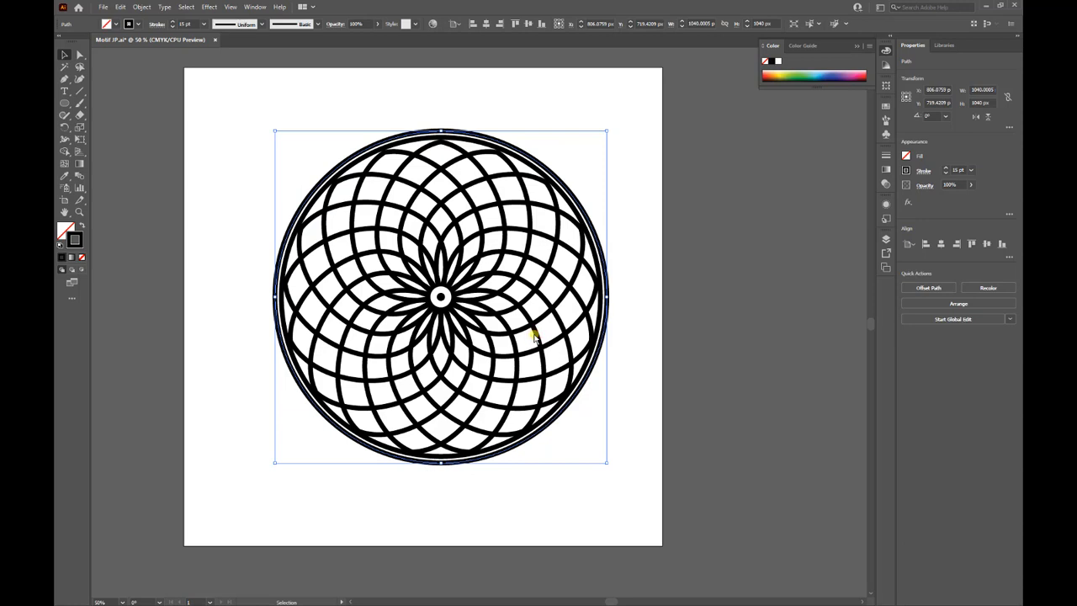
Set the stroke weight of the newly offset outer circle to 10 pt and deselect it.
left_click(375, 146)
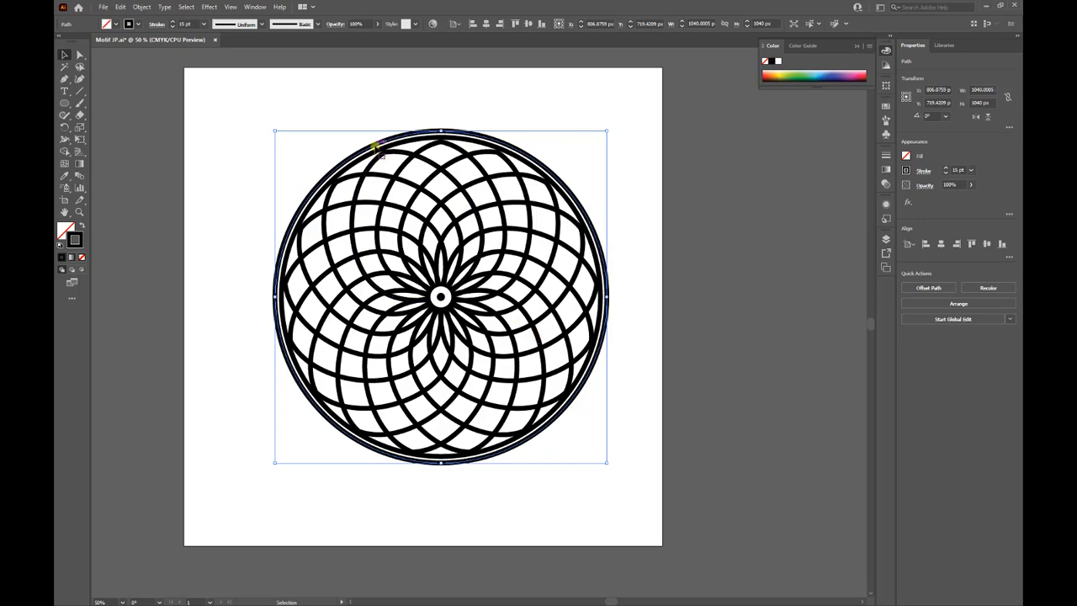
left_click(180, 24)
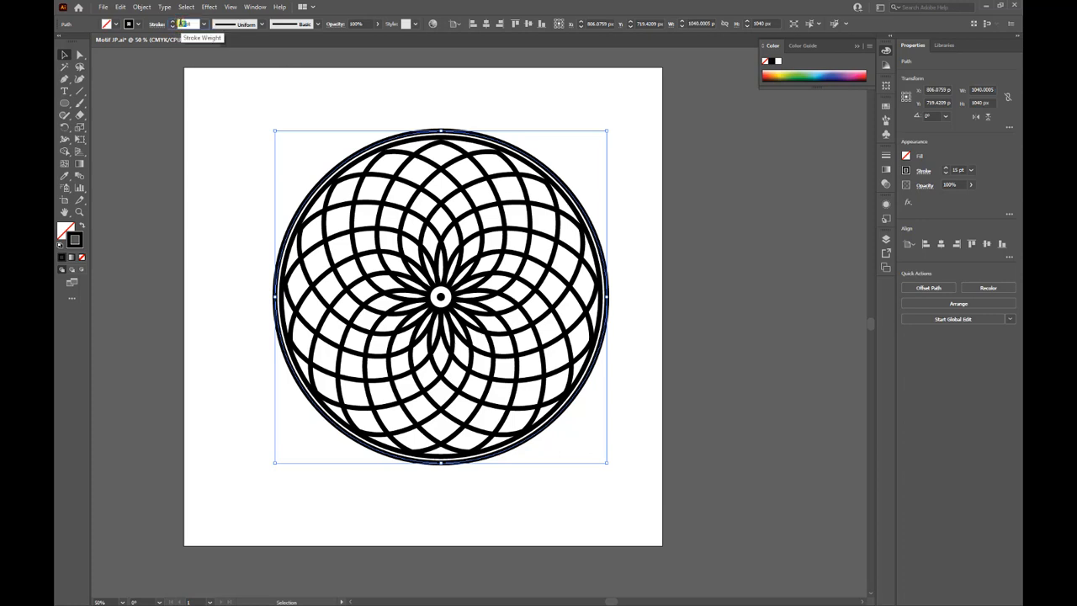
type("10")
key("Return")
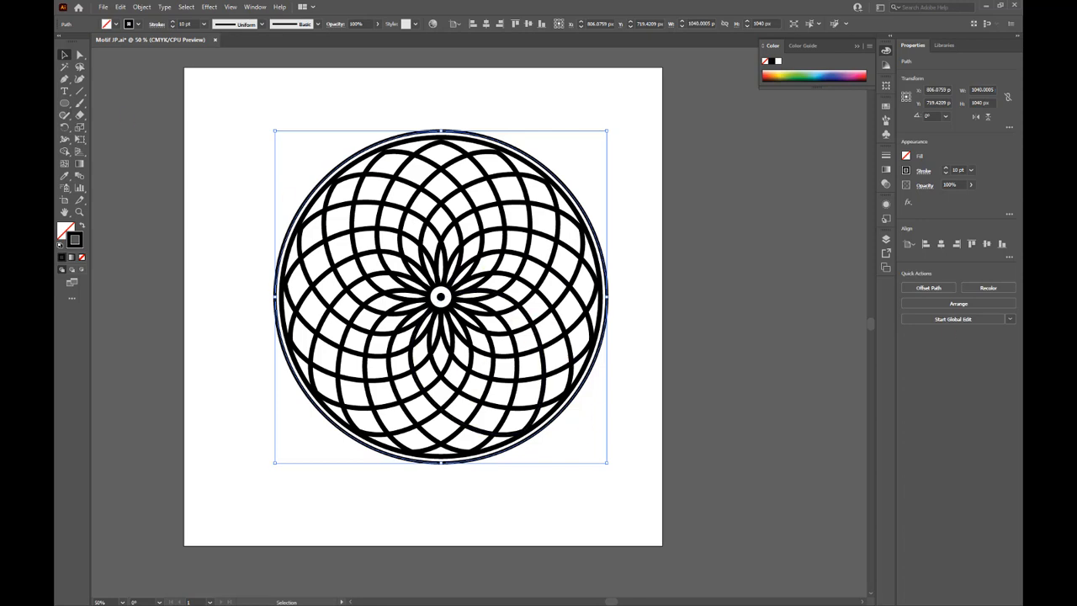
left_click(225, 207)
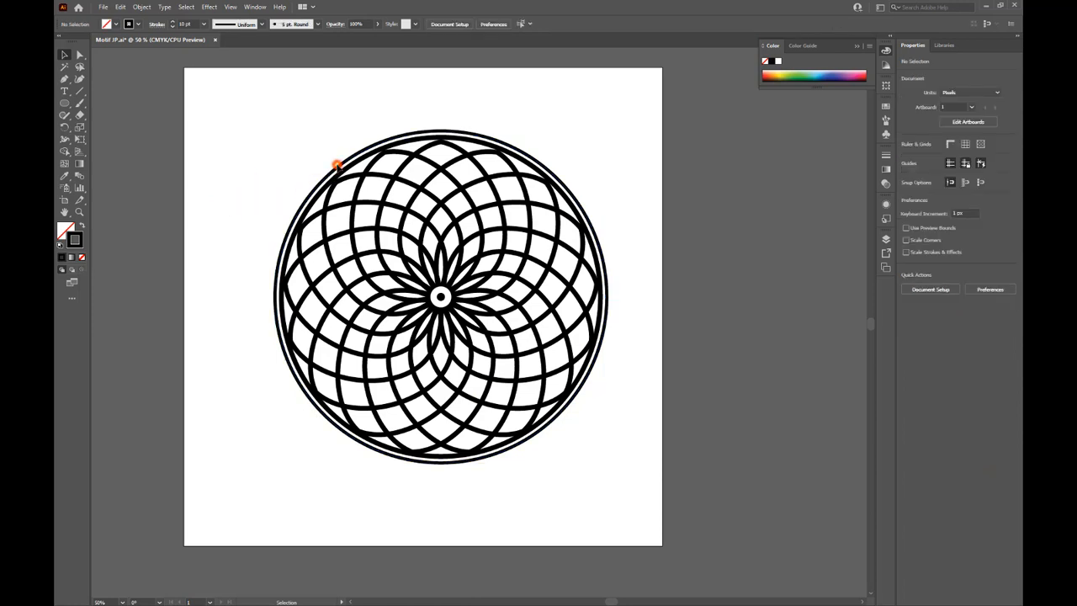
Offset the path of the 10 pt outer circle outward by 65 px with Miter joins.
left_click(336, 164)
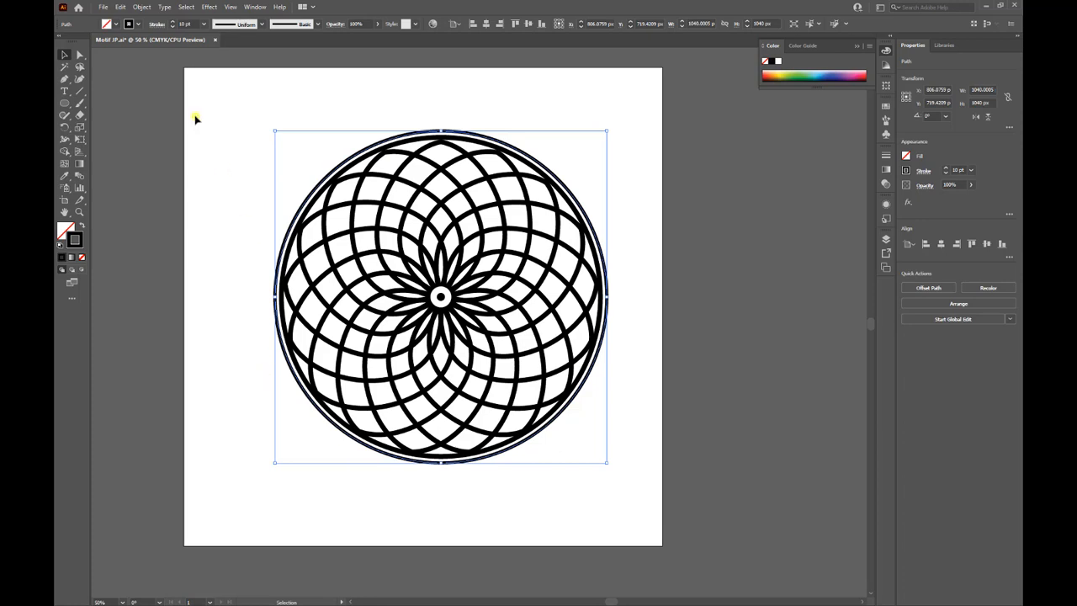
left_click(142, 7)
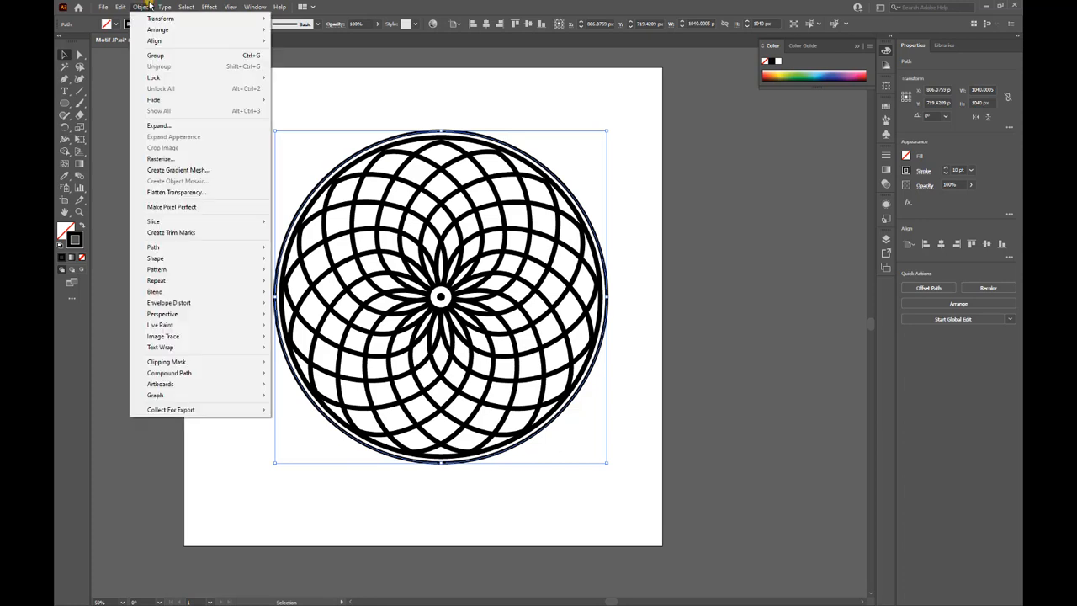
mouse_move(174, 249)
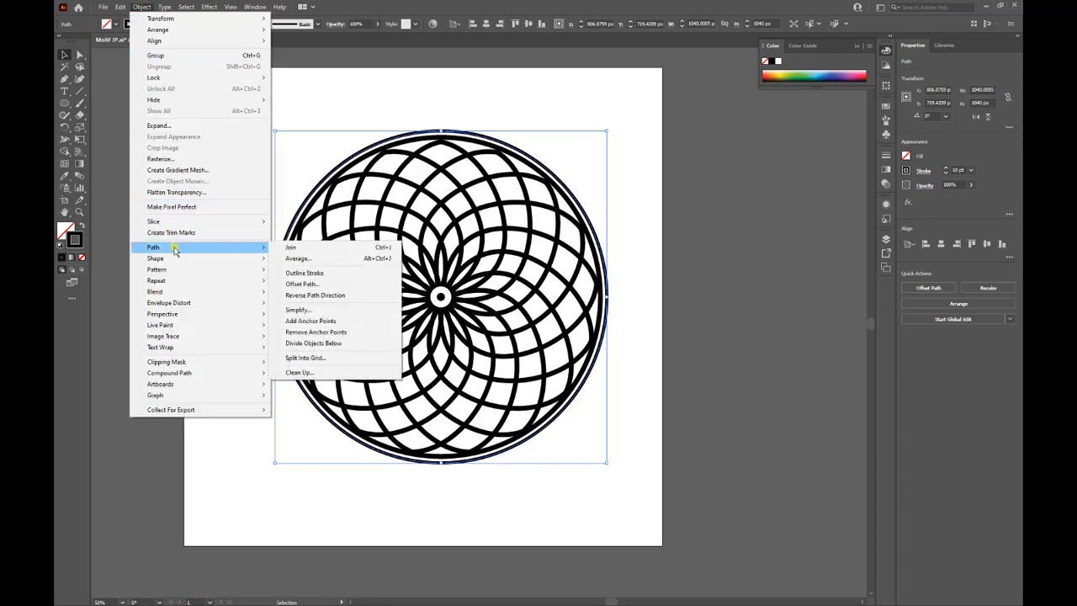
left_click(303, 285)
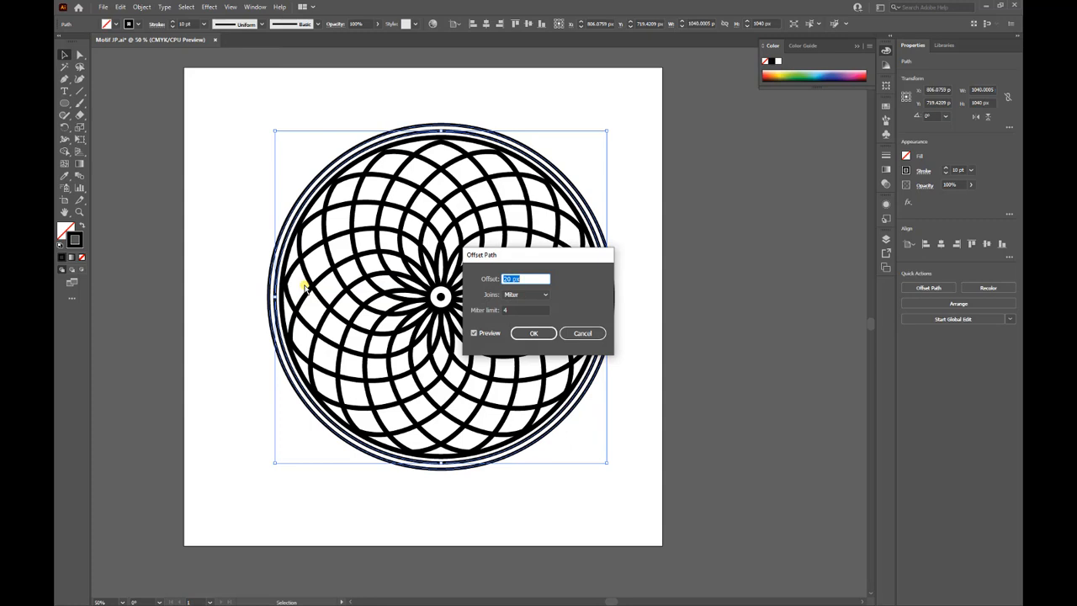
key("Right")
key("BackSpace")
key("BackSpace")
key("BackSpace")
key("BackSpace")
key("BackSpace")
type("65")
key("Return")
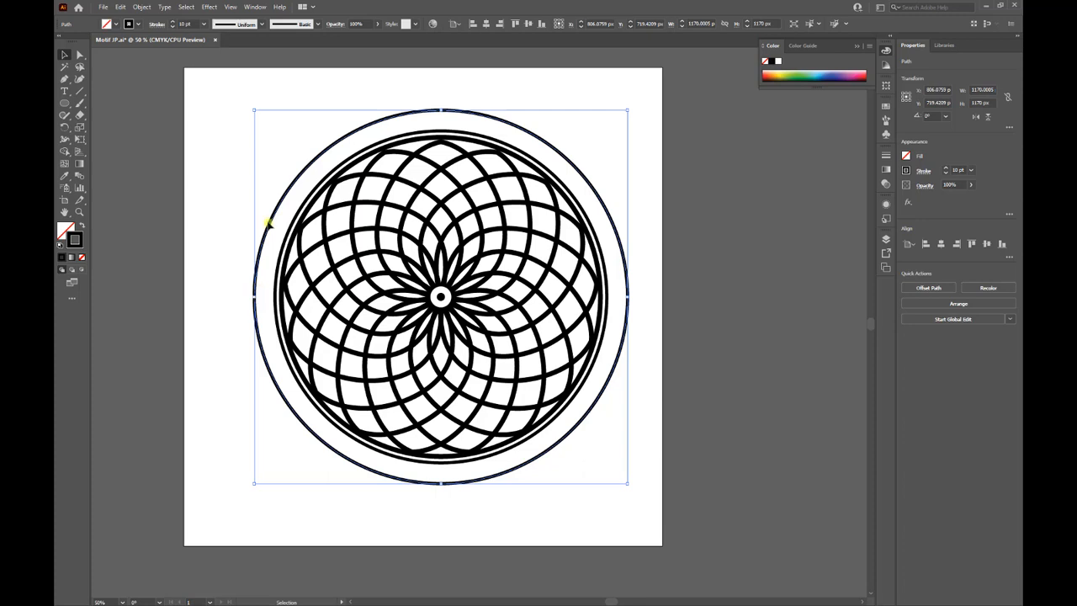
Offset the path of the new outermost circle outward by another 20 px with Miter joins.
left_click(143, 7)
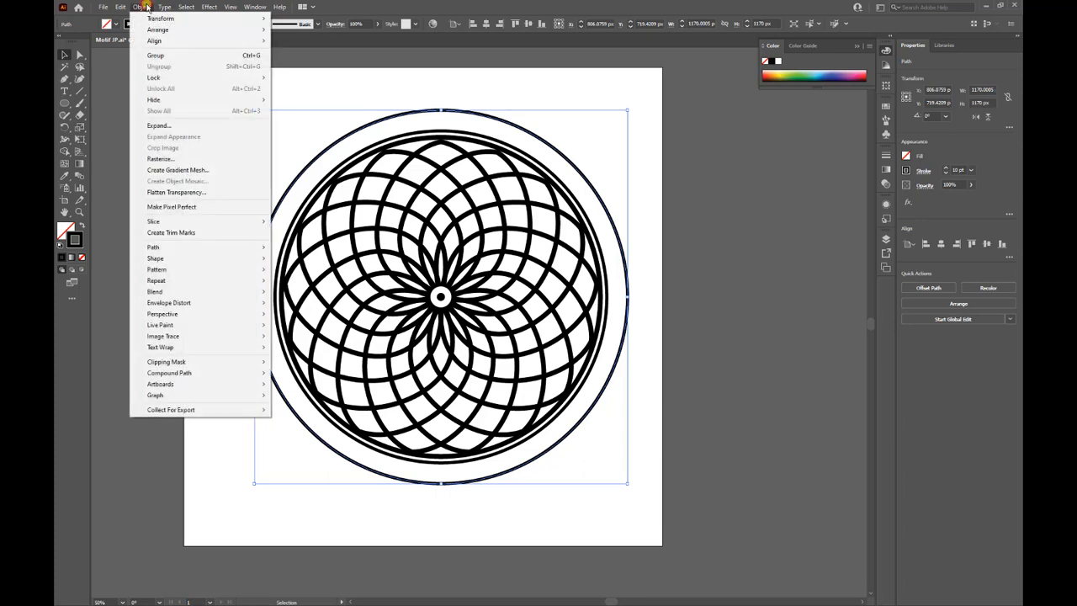
mouse_move(189, 250)
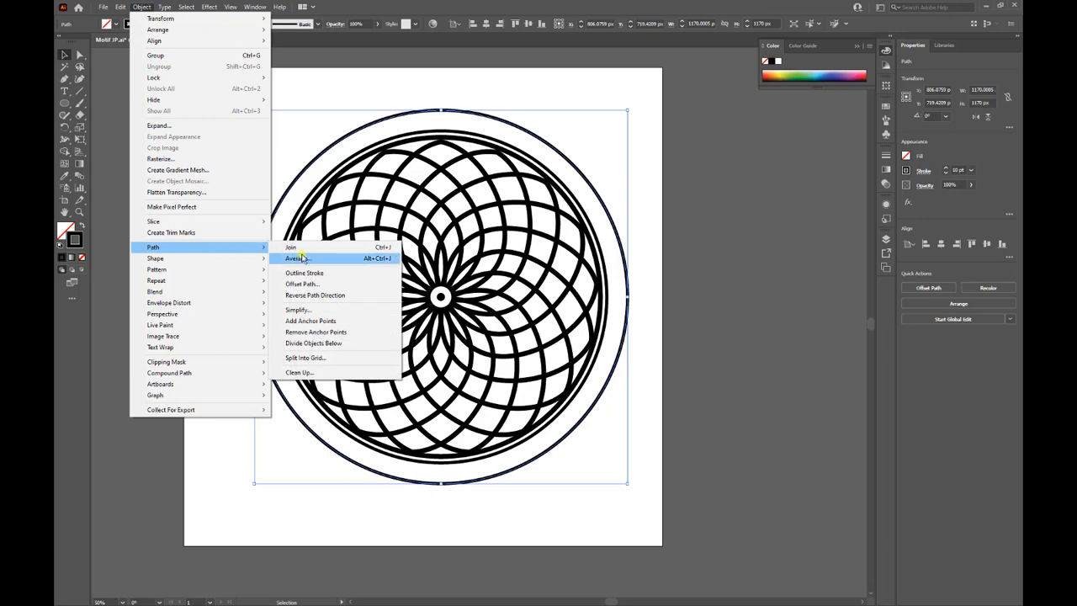
left_click(319, 284)
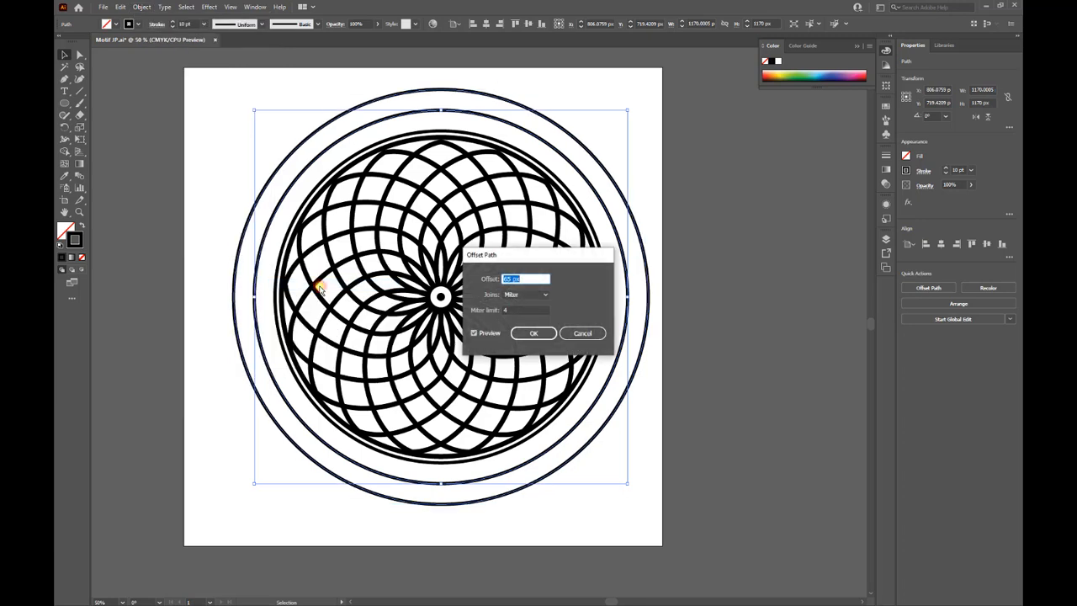
left_click(545, 275)
key("BackSpace")
key("BackSpace")
key("BackSpace")
key("BackSpace")
key("BackSpace")
type("20")
key("Return")
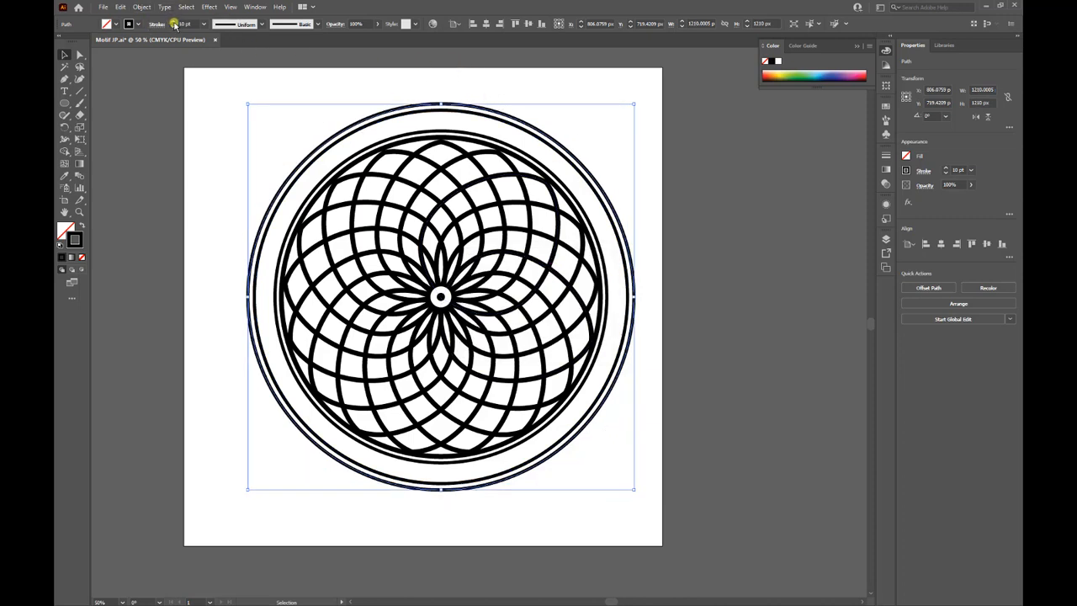
Raise the stroke weight of the outermost circle to 15 pt and deselect it.
left_click(174, 24)
left_click(174, 24)
left_click(174, 23)
left_click(174, 24)
left_click(174, 23)
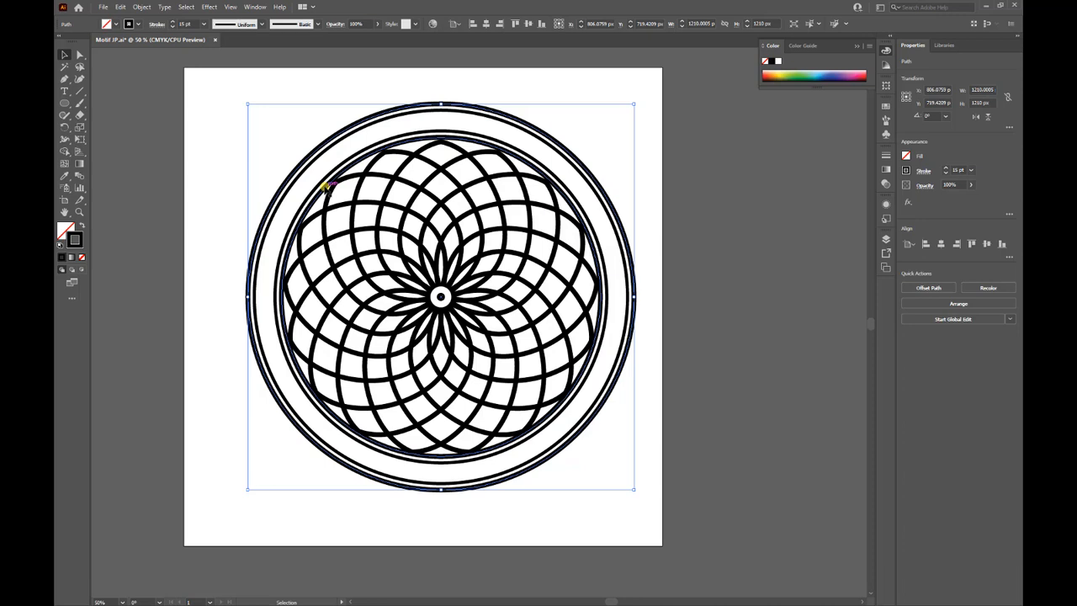
left_click(220, 166)
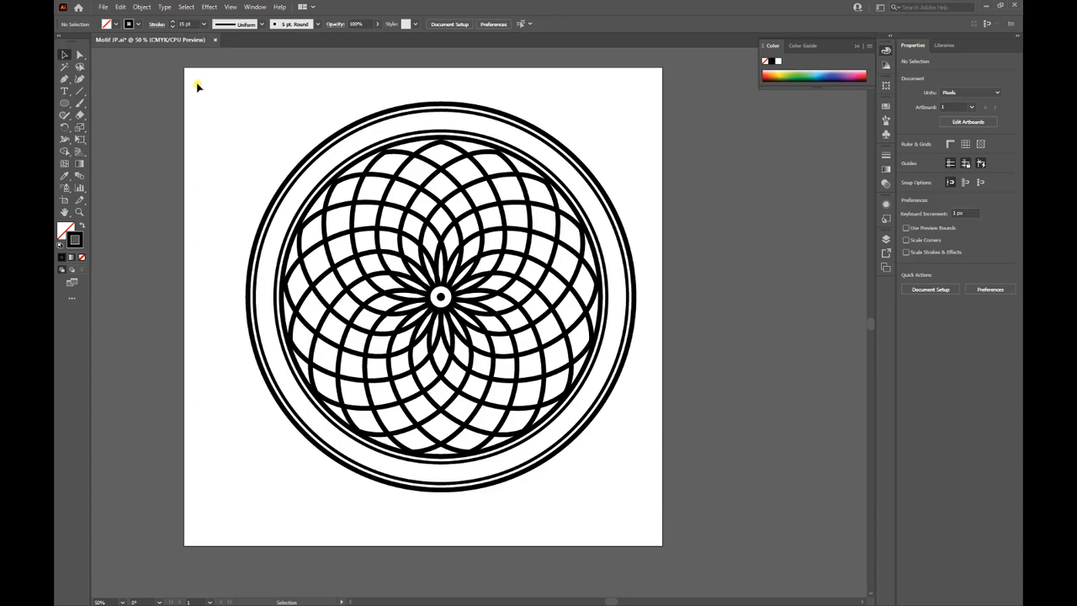
Select the whole motif and scale it uniformly to 115% without scaling strokes and effects.
left_click_drag(204, 87, 676, 522)
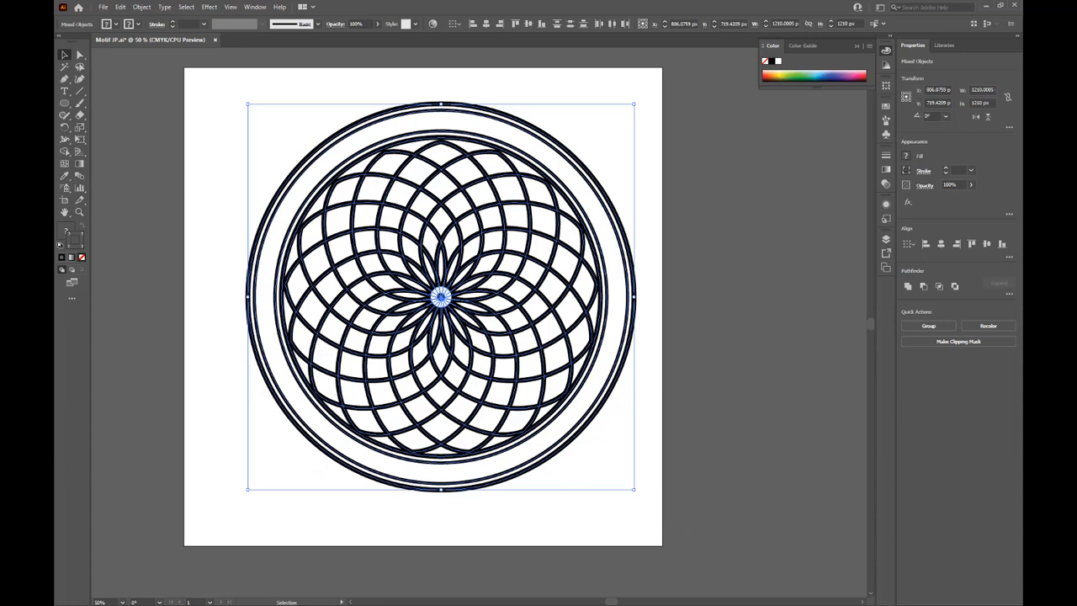
left_click(143, 7)
mouse_move(154, 21)
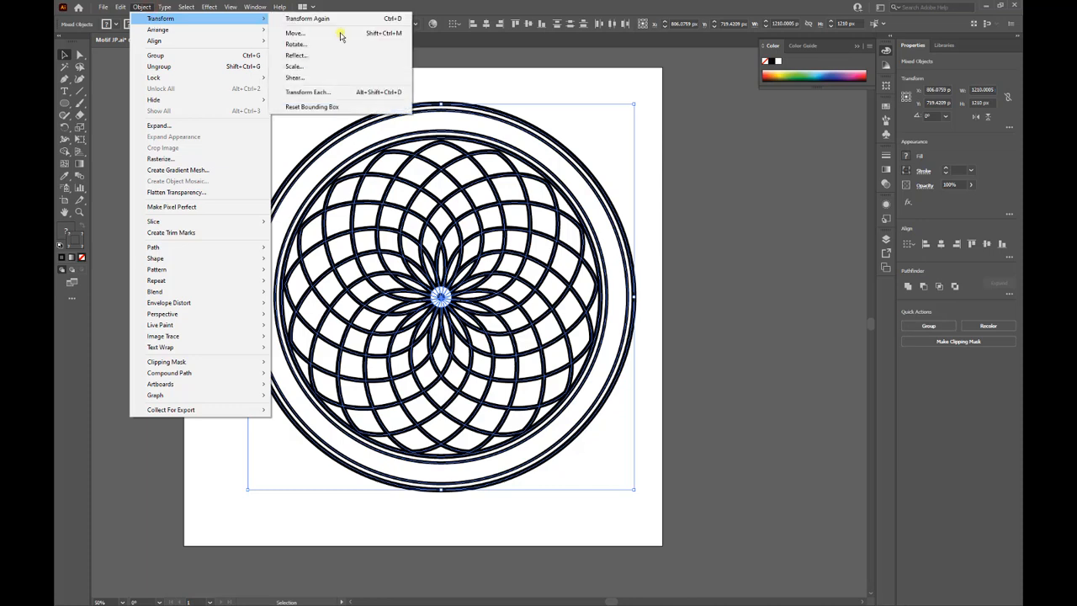
left_click(377, 67)
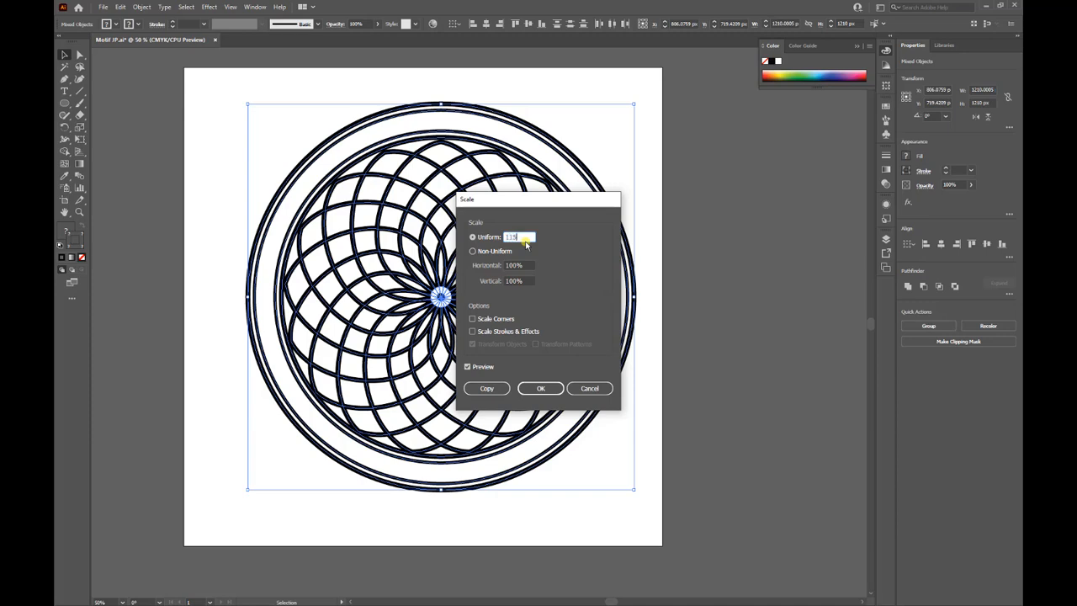
left_click(535, 387)
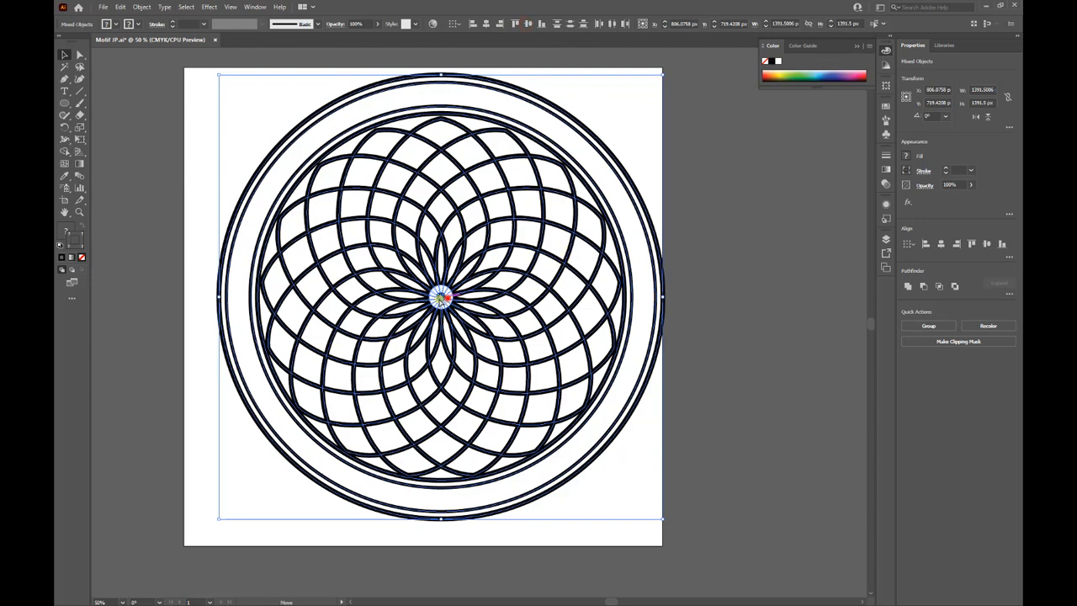
Move the whole enlarged motif by eye towards the middle of the artboard and deselect it.
left_click_drag(450, 295, 438, 296)
left_click(762, 332)
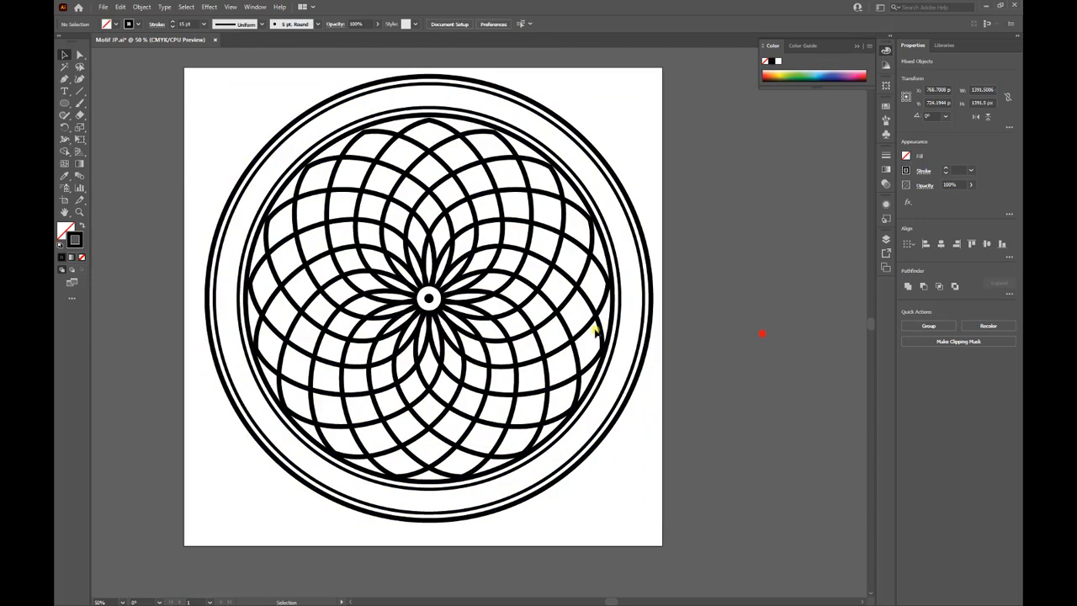
left_click(429, 299)
left_click(692, 164)
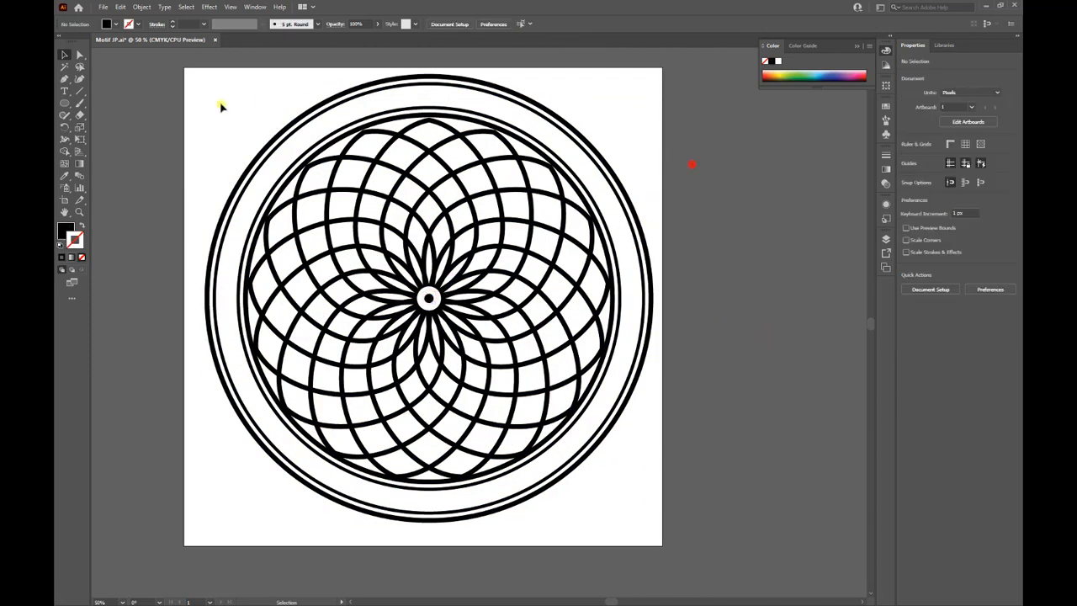
mouse_move(220, 108)
left_mouse_down()
mouse_move(559, 468)
mouse_move(622, 512)
left_mouse_up()
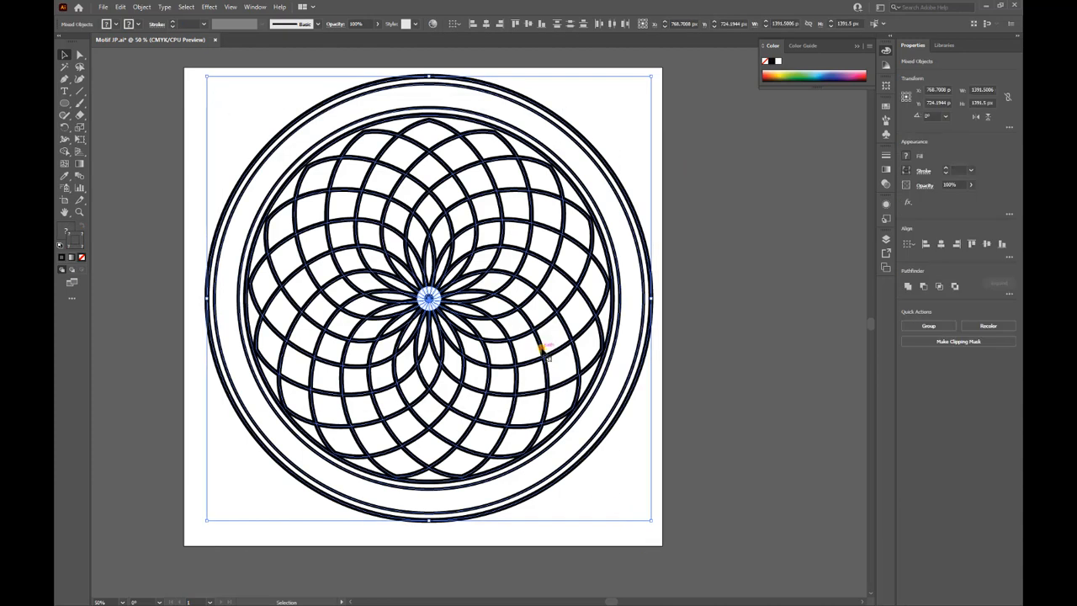
left_click_drag(544, 346, 530, 351)
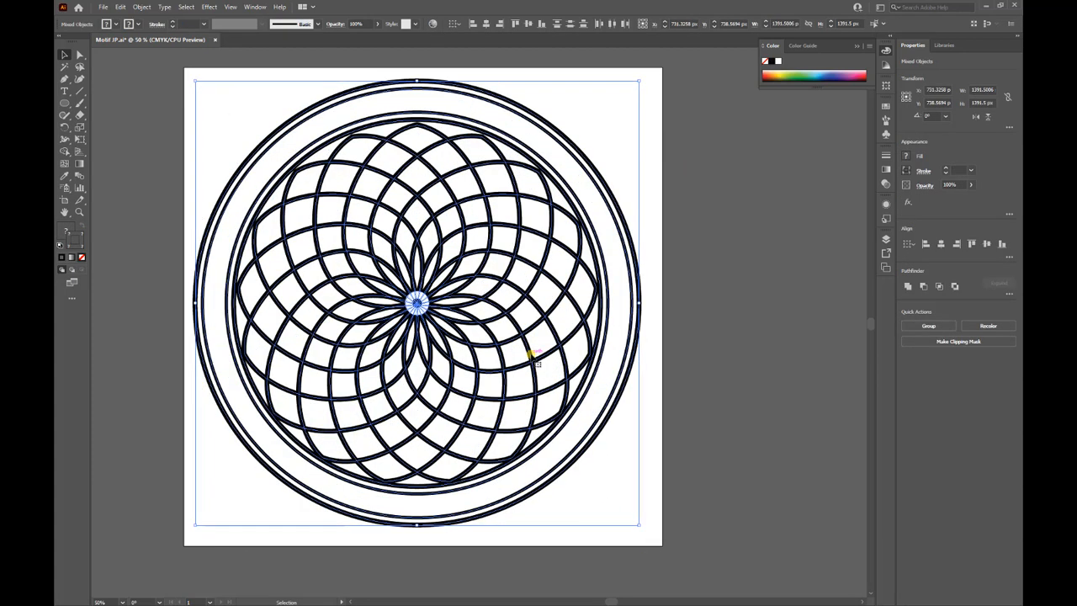
left_click(719, 329)
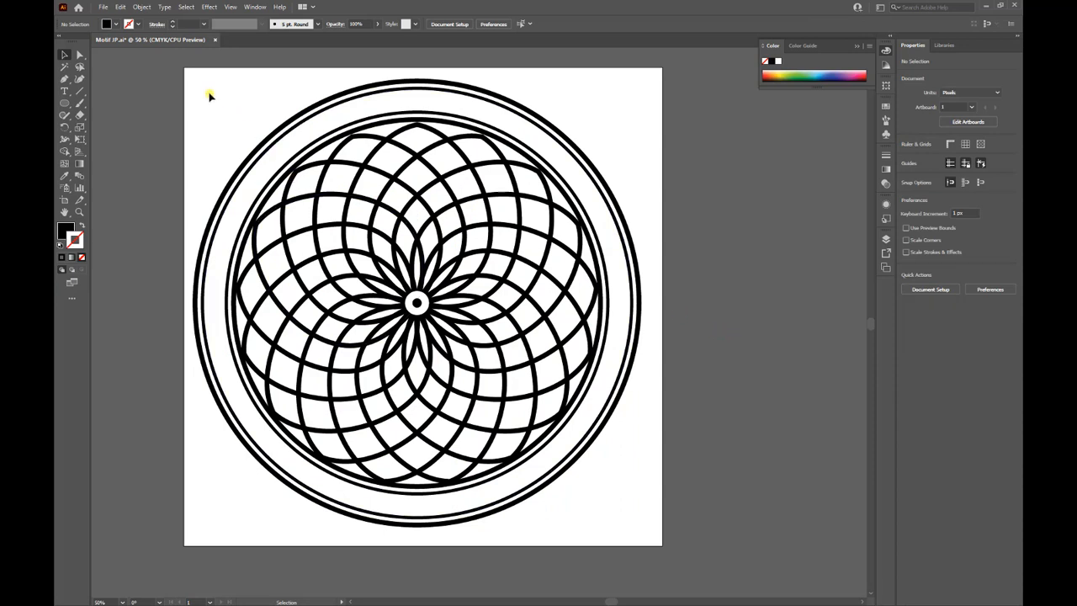
Select all objects, align them to the artboard's horizontal and vertical centres, and deselect them.
key("ctrl+a")
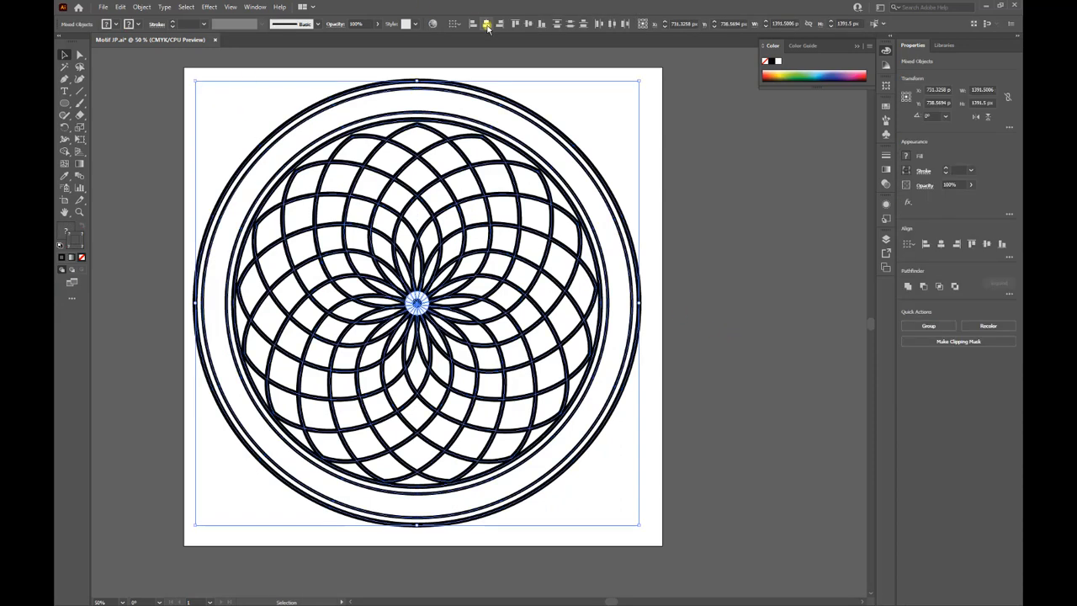
left_click(487, 26)
left_click(528, 24)
left_click(455, 25)
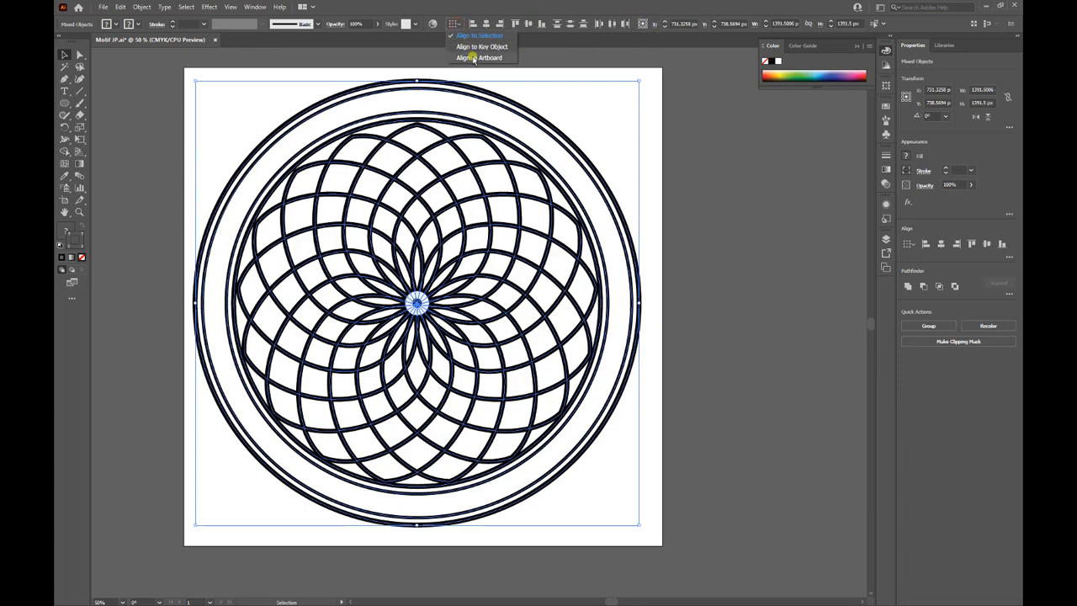
left_click(474, 57)
left_click(485, 24)
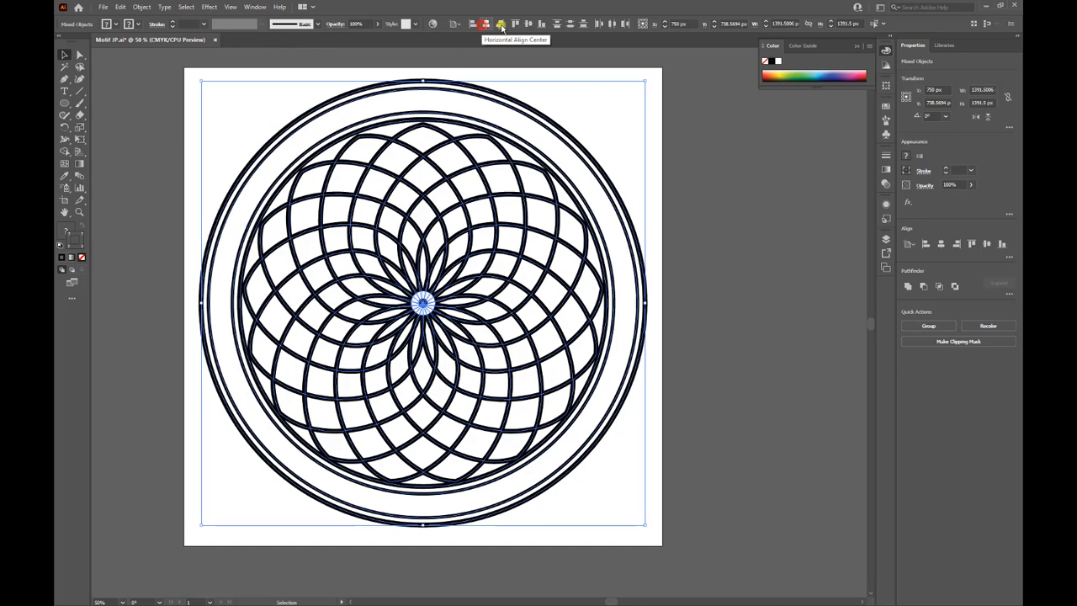
left_click(527, 24)
left_click(737, 250)
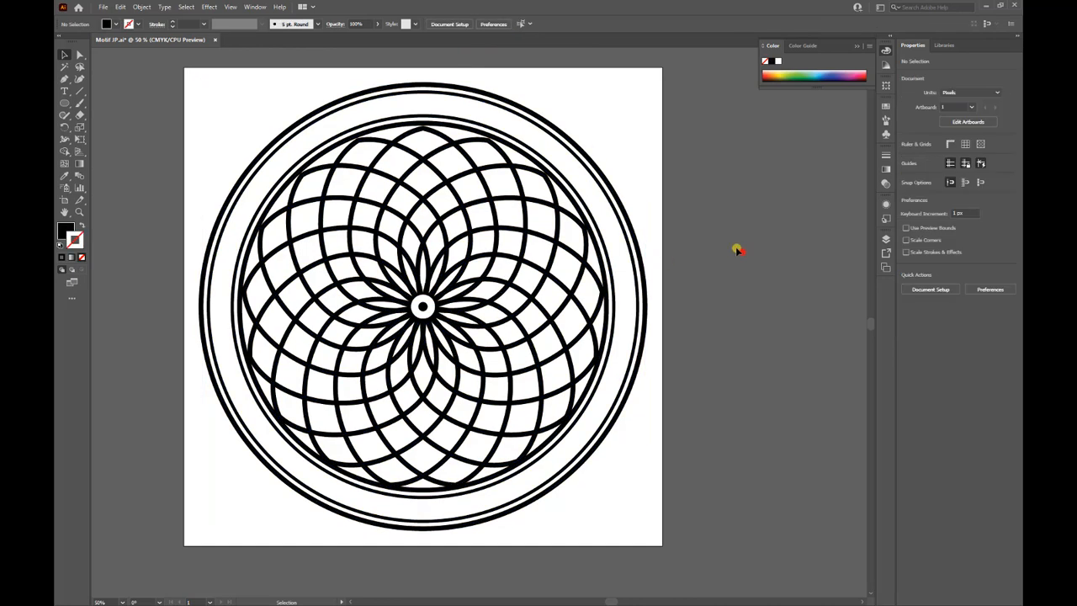